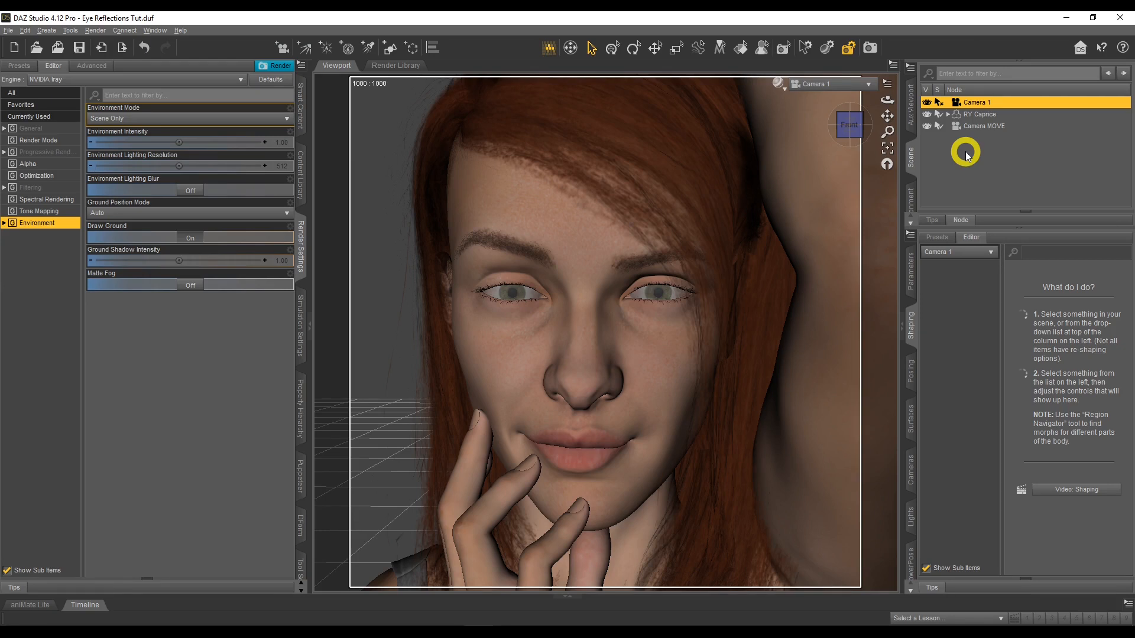
# Inspect the figure and camera placement from the side through Camera MOVE, and return the viewport to Camera 1
pyautogui.click(850, 84)
pyautogui.click(853, 200)
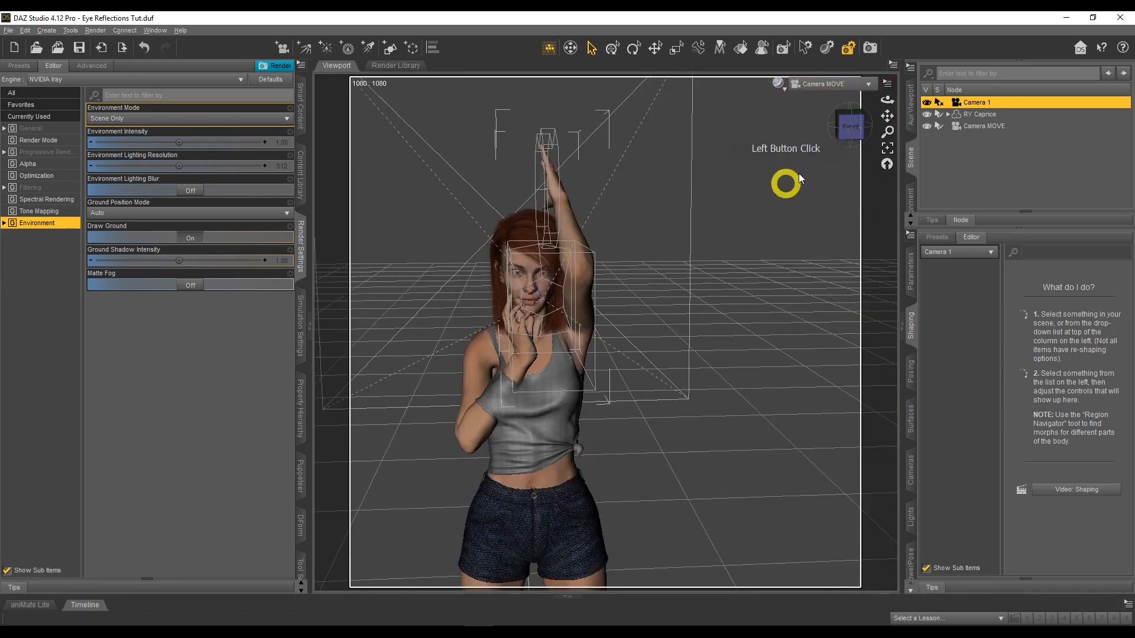
pyautogui.moveTo(883, 104); pyautogui.dragTo(557, 223)
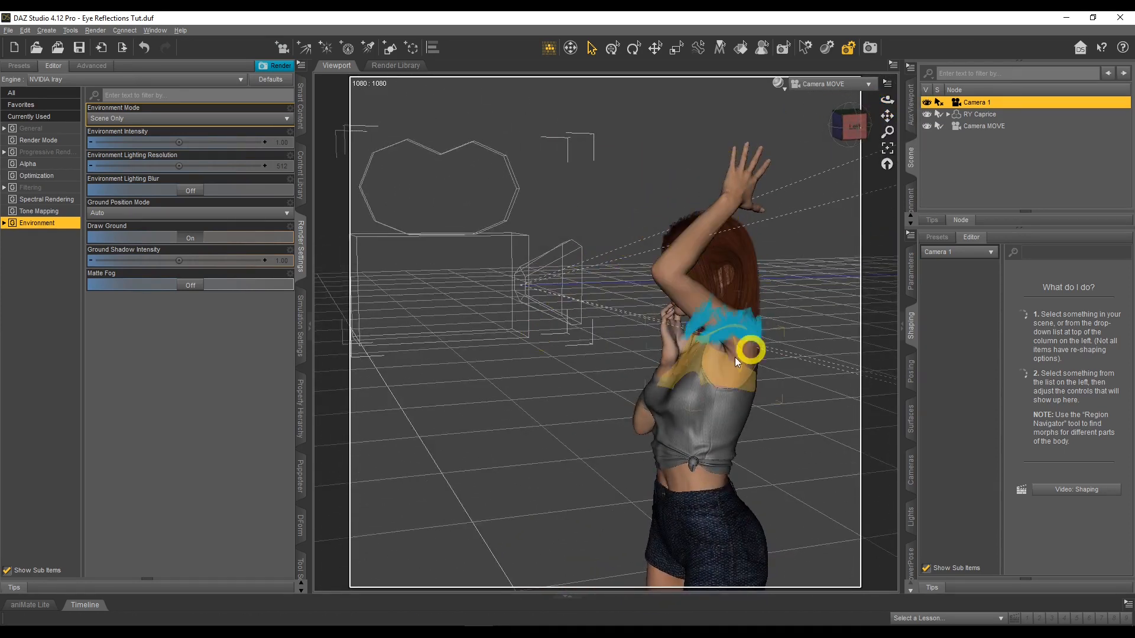
pyautogui.click(830, 84)
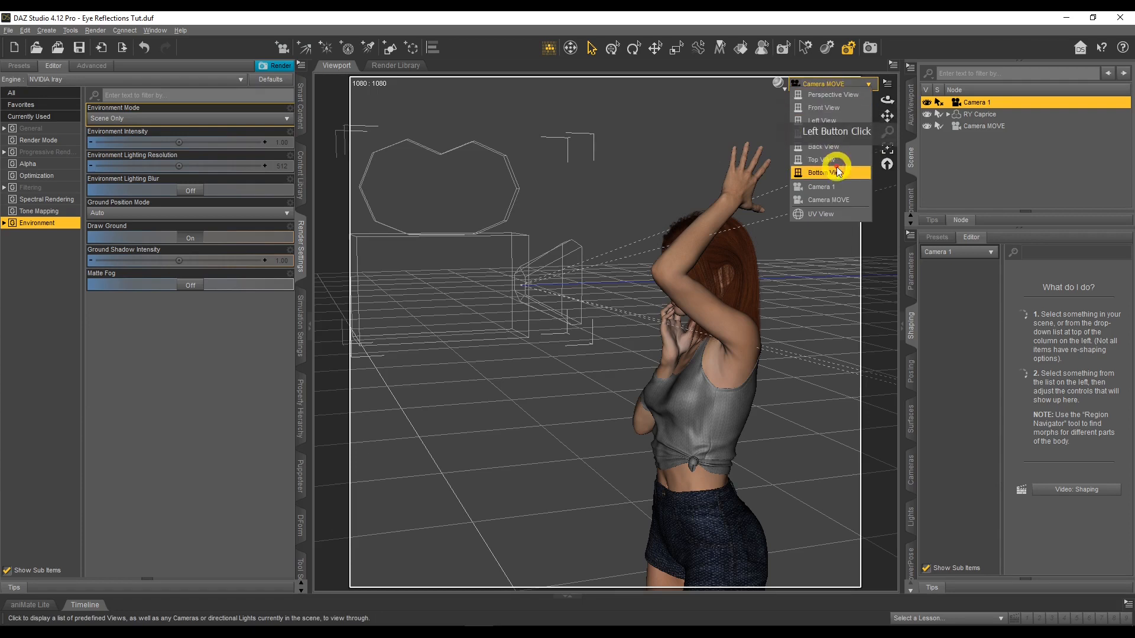
pyautogui.click(816, 139)
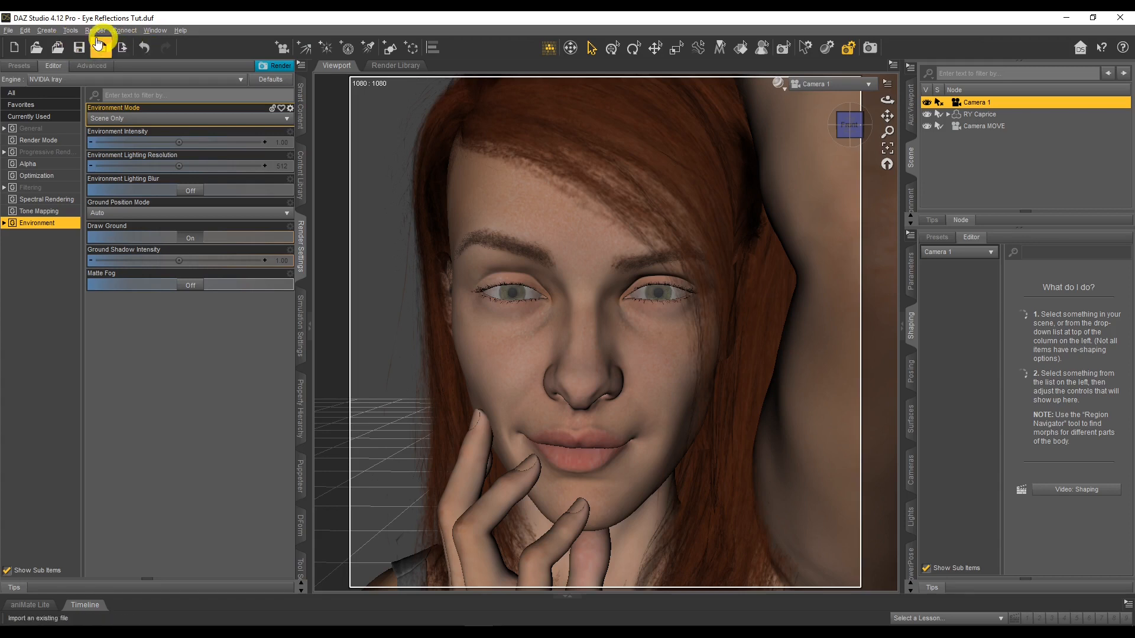
# Create a plane primitive at the world center with Y Positive as its primary axis
pyautogui.click(57, 31)
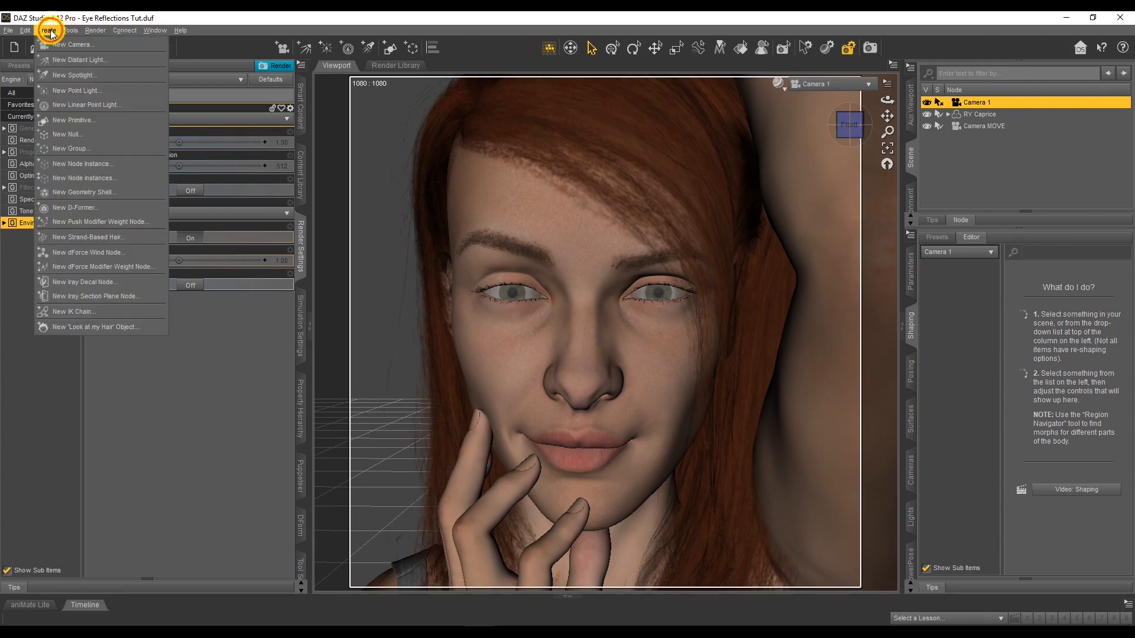
pyautogui.click(80, 118)
pyautogui.click(553, 274)
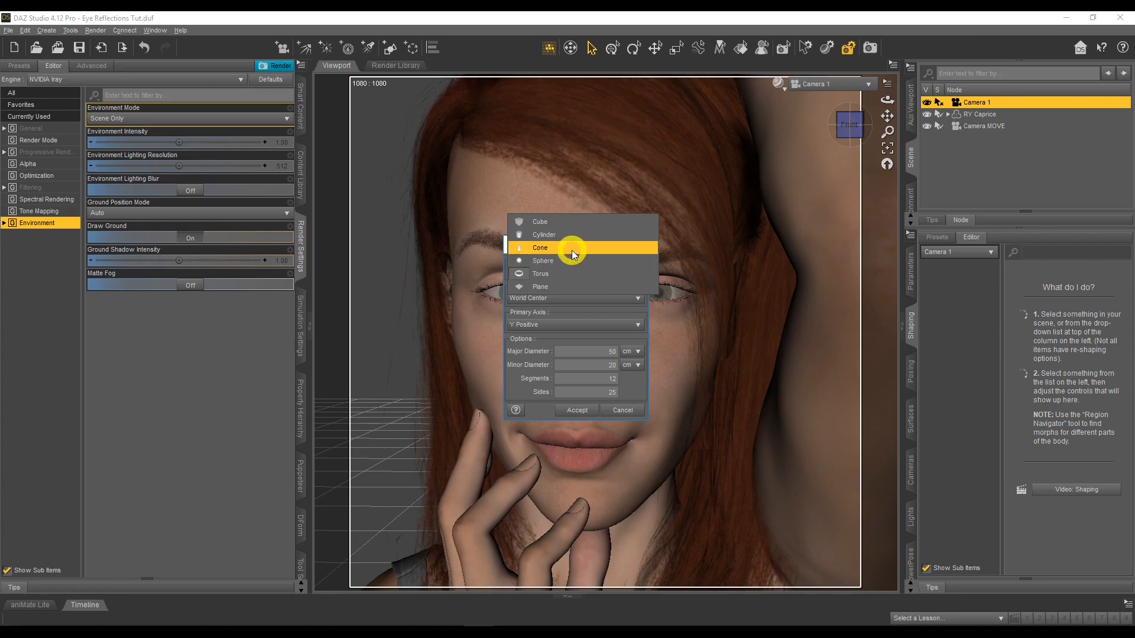
pyautogui.click(571, 286)
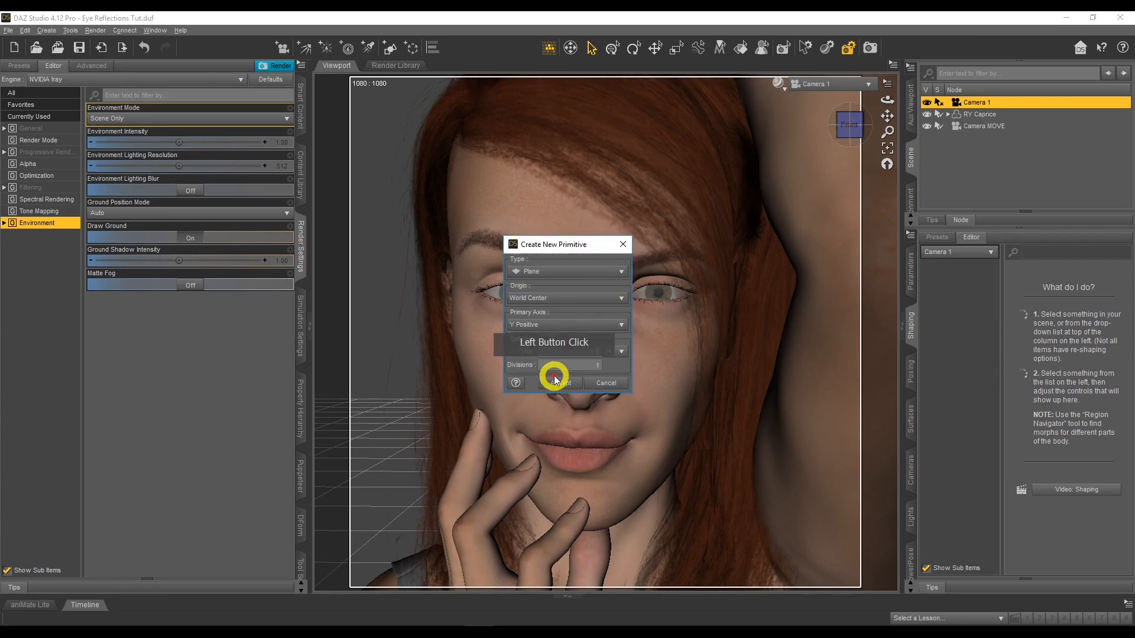
pyautogui.click(557, 384)
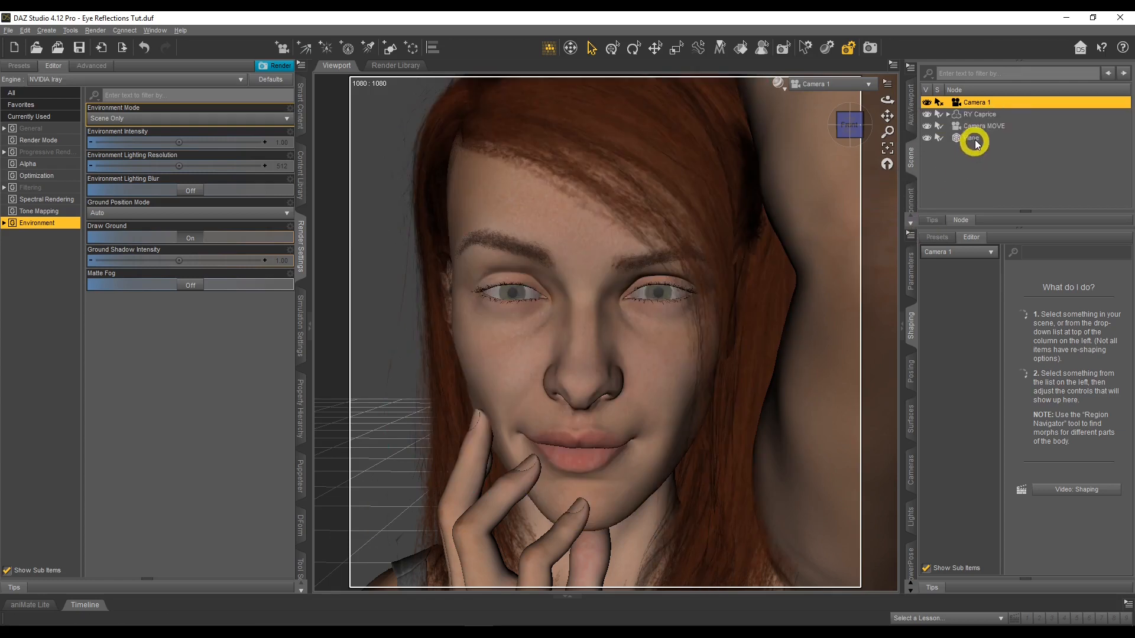
# Switch the viewport to Camera MOVE and parent the plane to Camera 1 in the scene hierarchy
pyautogui.click(972, 138)
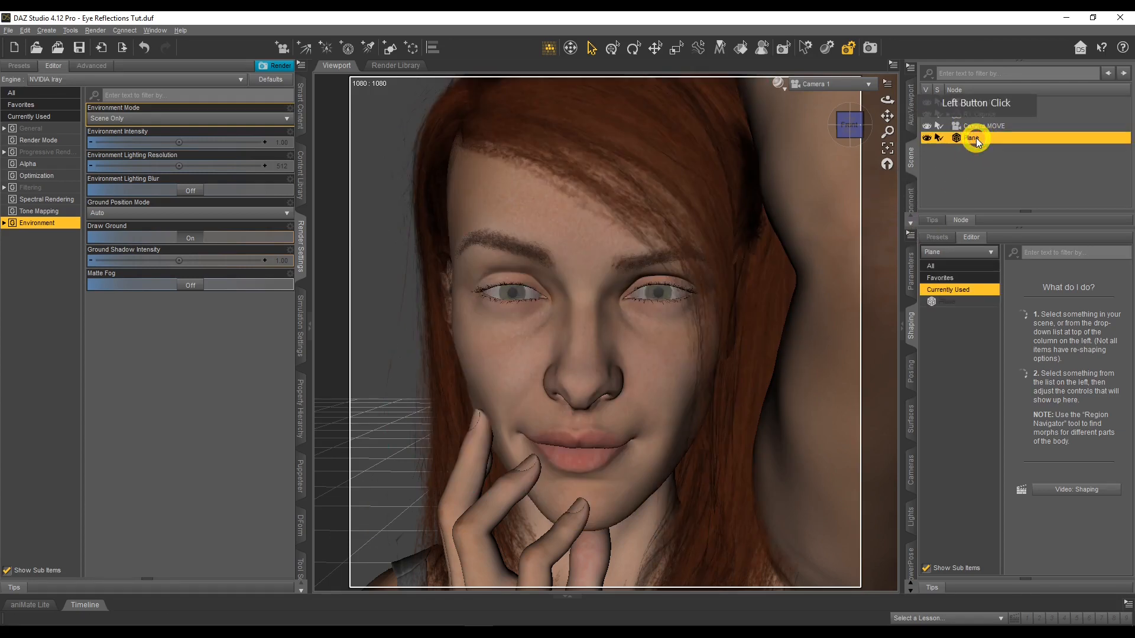
pyautogui.moveTo(887, 100); pyautogui.dragTo(975, 119)
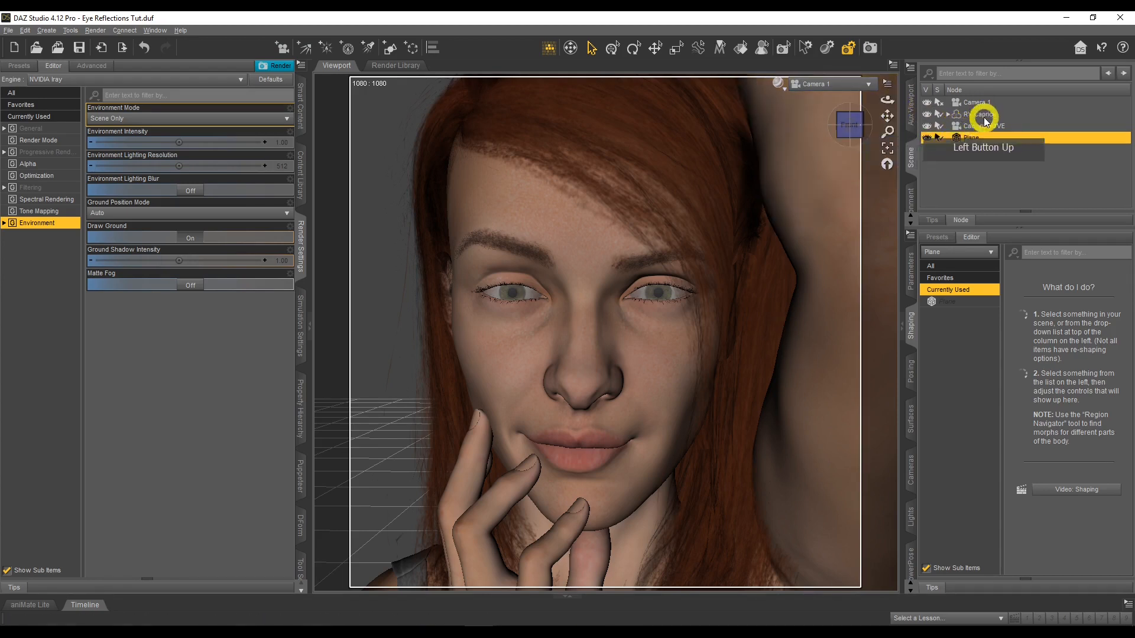
pyautogui.click(985, 127)
pyautogui.moveTo(889, 100); pyautogui.dragTo(973, 128)
pyautogui.click(845, 84)
pyautogui.click(849, 201)
pyautogui.moveTo(887, 106); pyautogui.dragTo(938, 100)
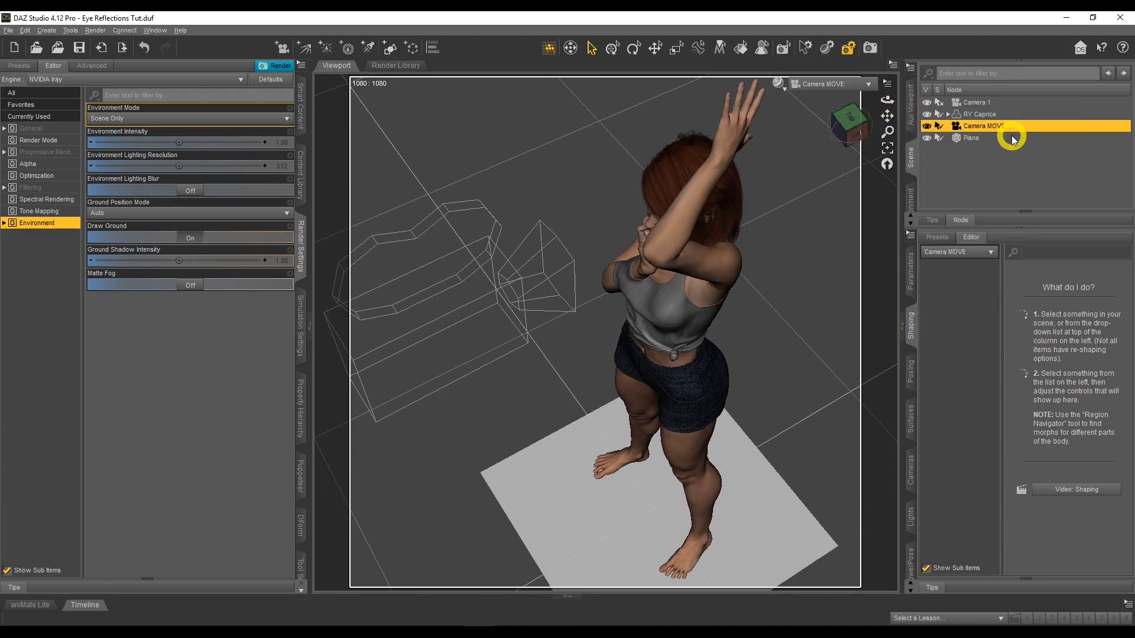
pyautogui.click(977, 142)
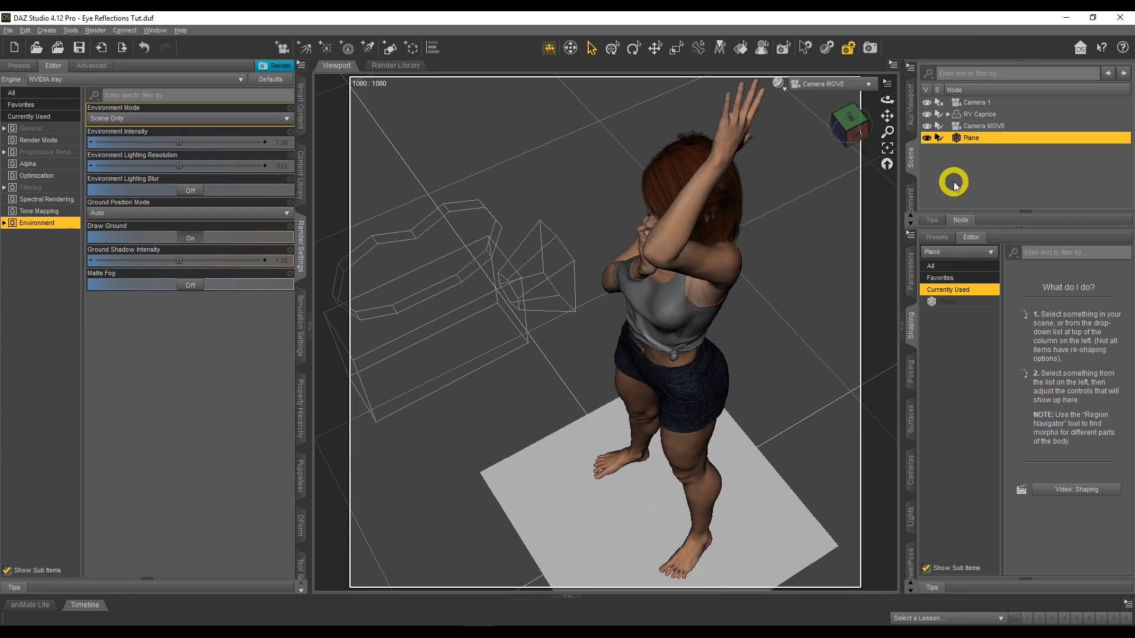
pyautogui.moveTo(983, 137); pyautogui.dragTo(987, 104)
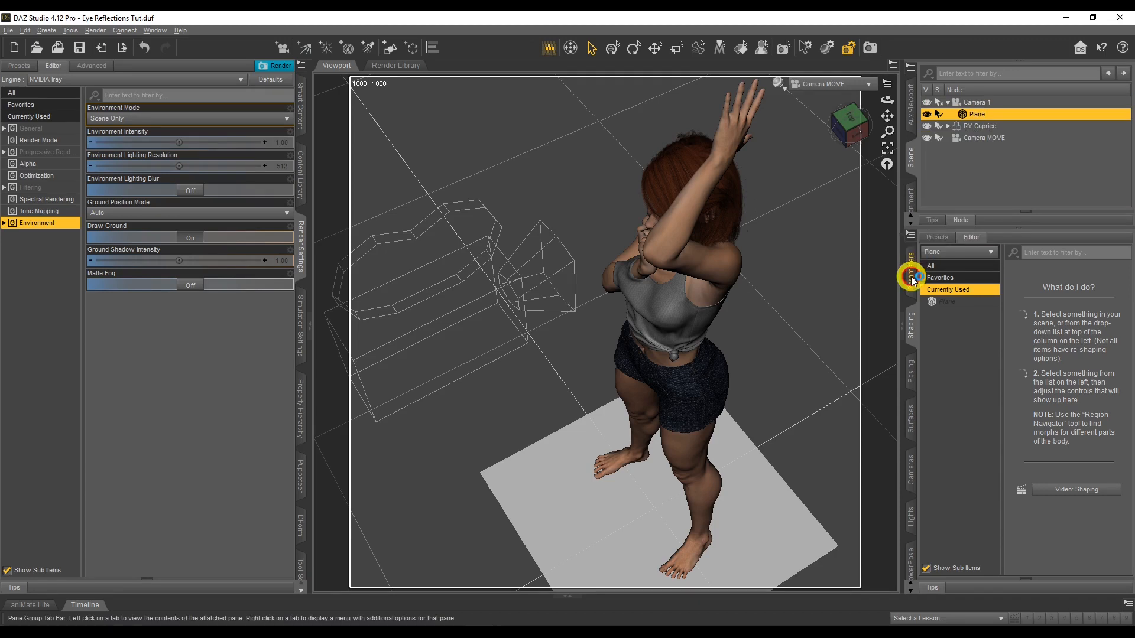
# Set the plane's X, Y and Z Translate values to 0 so it sits at Camera 1's origin
pyautogui.click(912, 277)
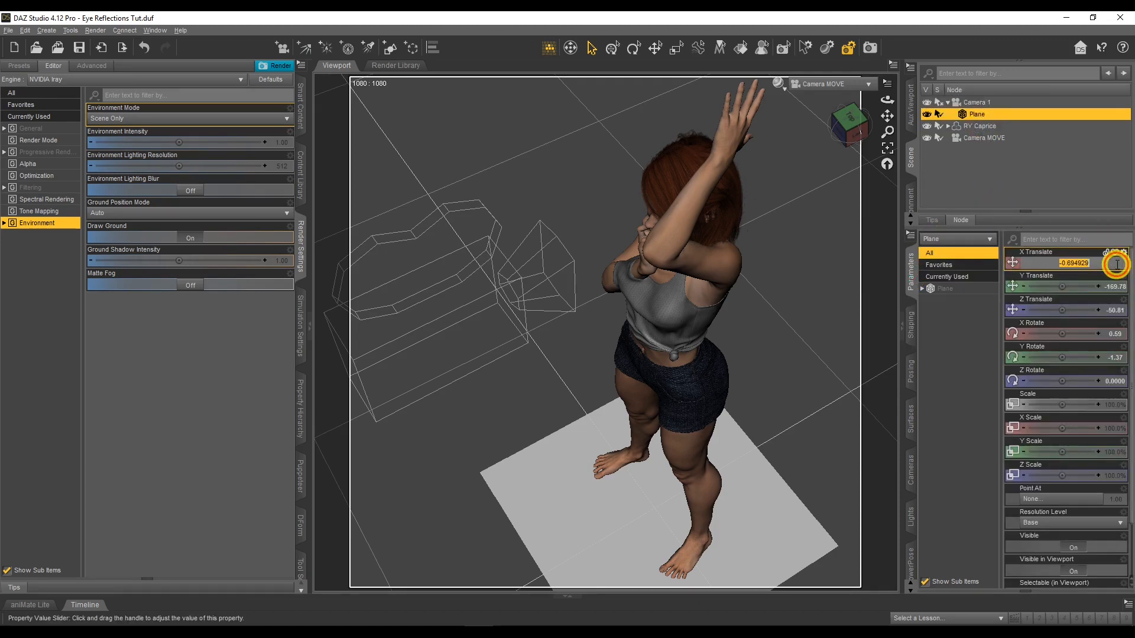
pyautogui.click(1116, 263)
pyautogui.write('0')
pyautogui.press('Return')
pyautogui.click(1117, 287)
pyautogui.write('0')
pyautogui.press('Return')
pyautogui.click(1114, 310)
pyautogui.write('0')
pyautogui.press('Return')
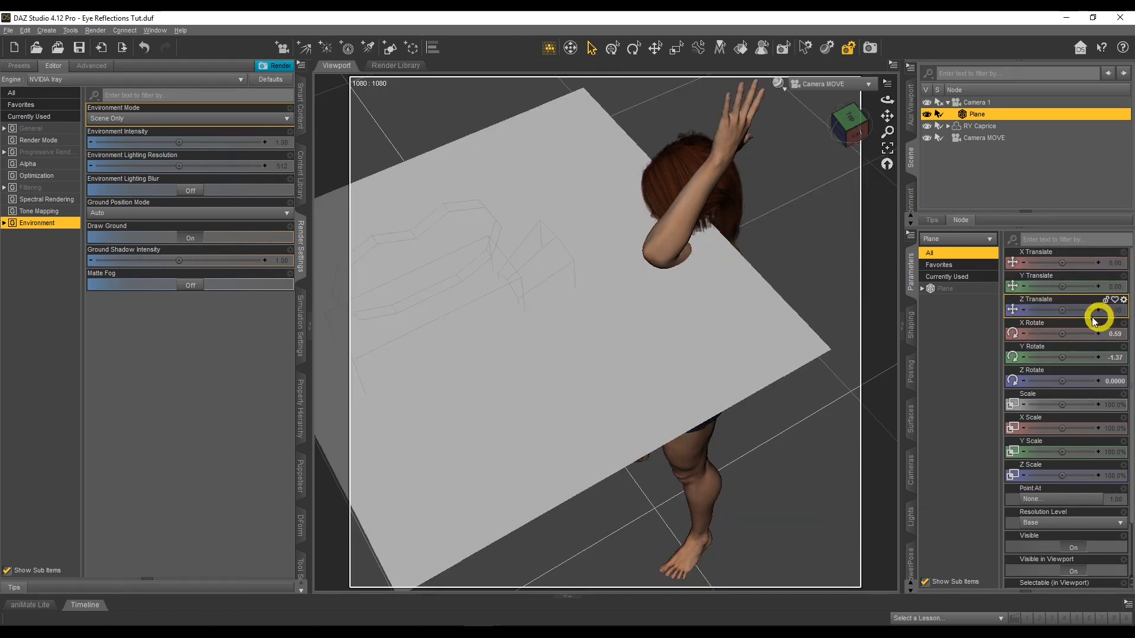
# Set the plane's X Rotate to -90 and its Y and Z Rotate to 0
pyautogui.click(1114, 334)
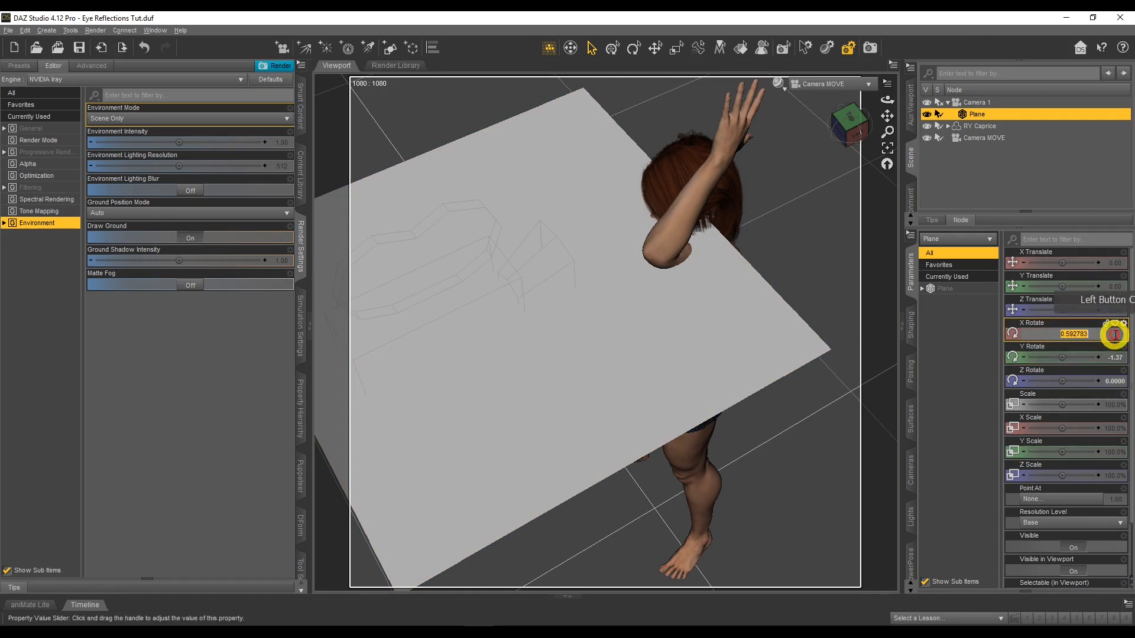
pyautogui.write('-90')
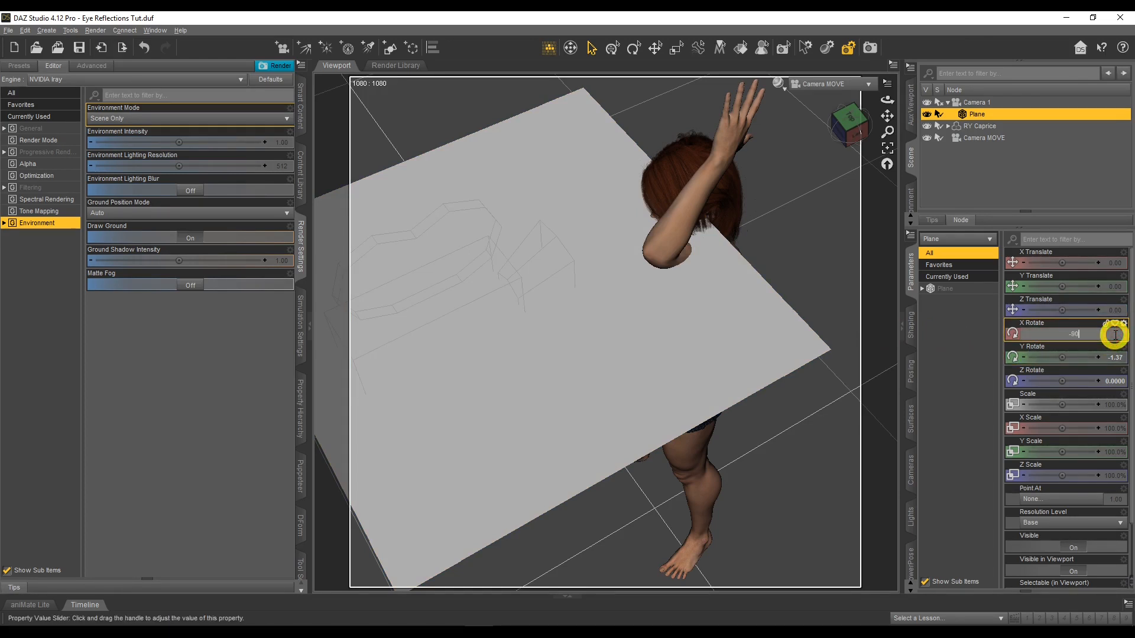
pyautogui.press('Return')
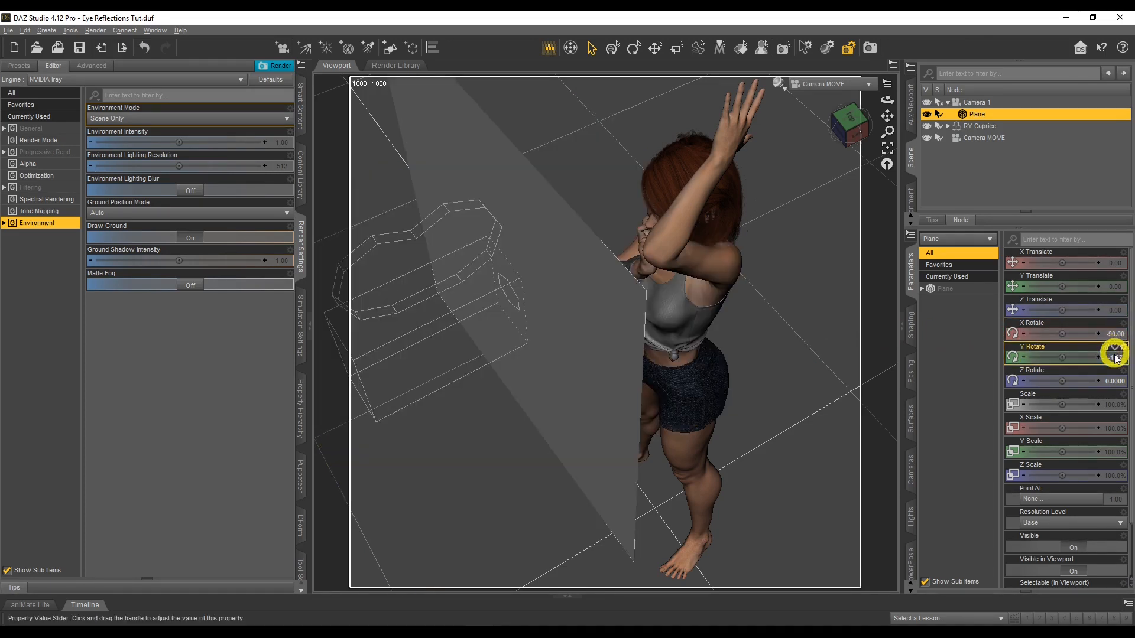
pyautogui.click(1117, 362)
pyautogui.write('0')
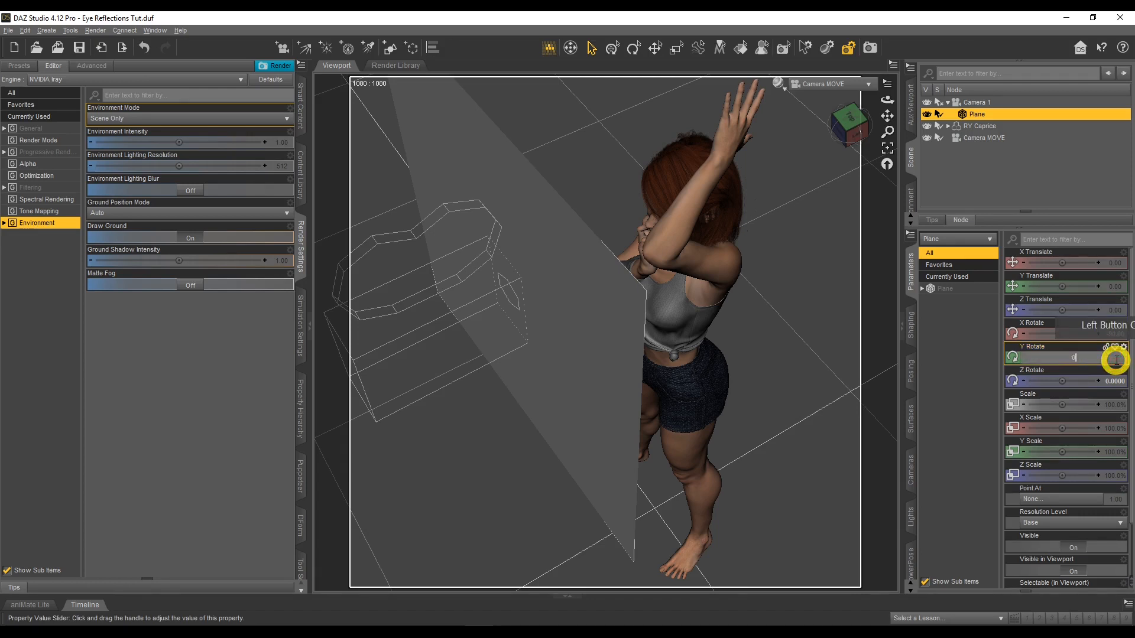
pyautogui.press('Return')
pyautogui.click(1116, 380)
pyautogui.write('0')
pyautogui.press('Return')
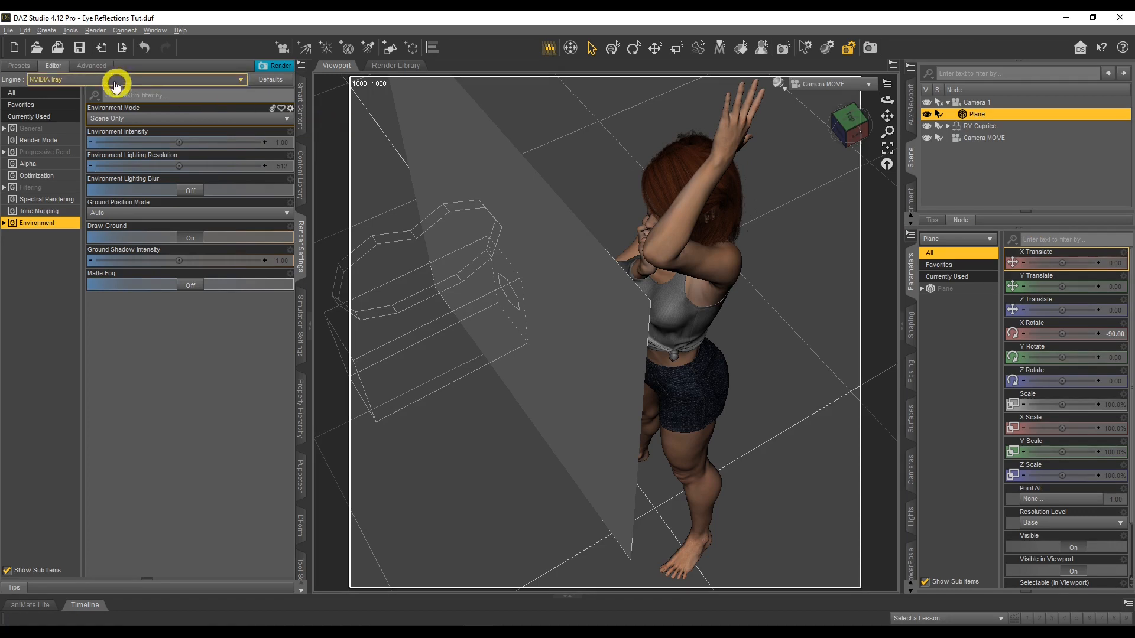
# Create a torus primitive at the world center with the default dimensions
pyautogui.click(46, 30)
pyautogui.click(88, 121)
pyautogui.click(554, 271)
pyautogui.click(558, 269)
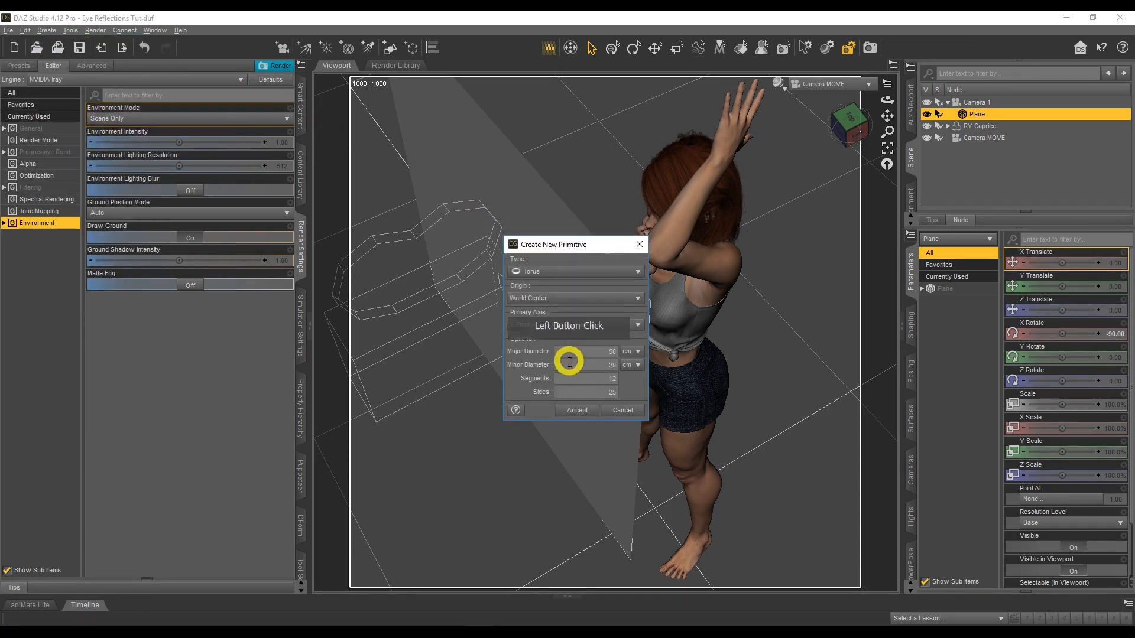
pyautogui.click(576, 410)
# Parent the torus to Camera 1 in the scene hierarchy
pyautogui.click(940, 302)
pyautogui.click(995, 151)
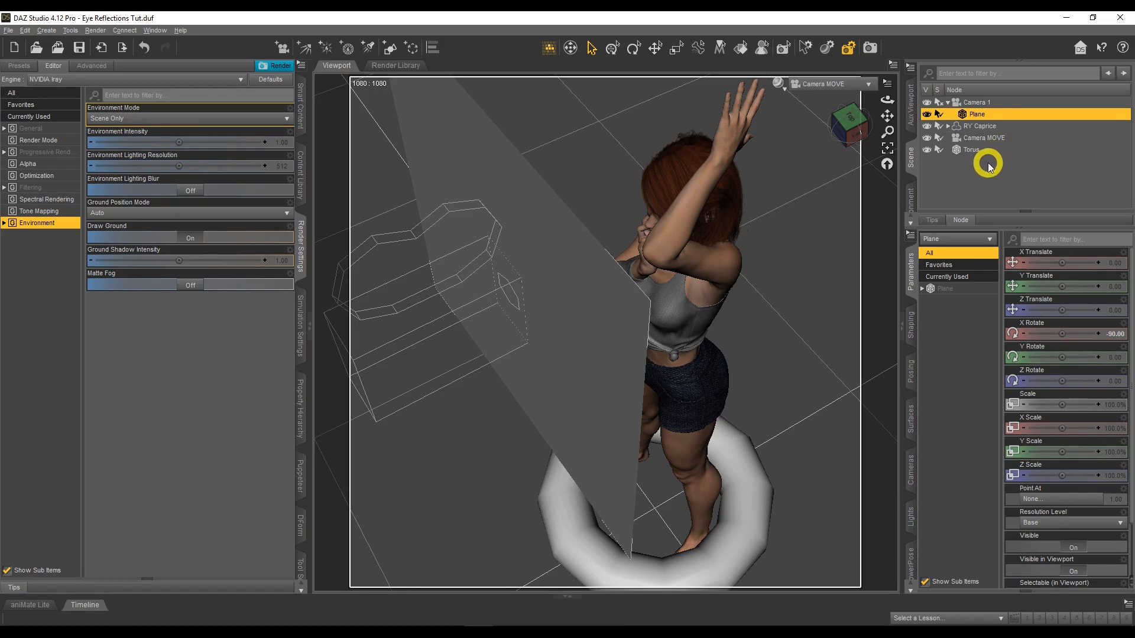
pyautogui.click(981, 151)
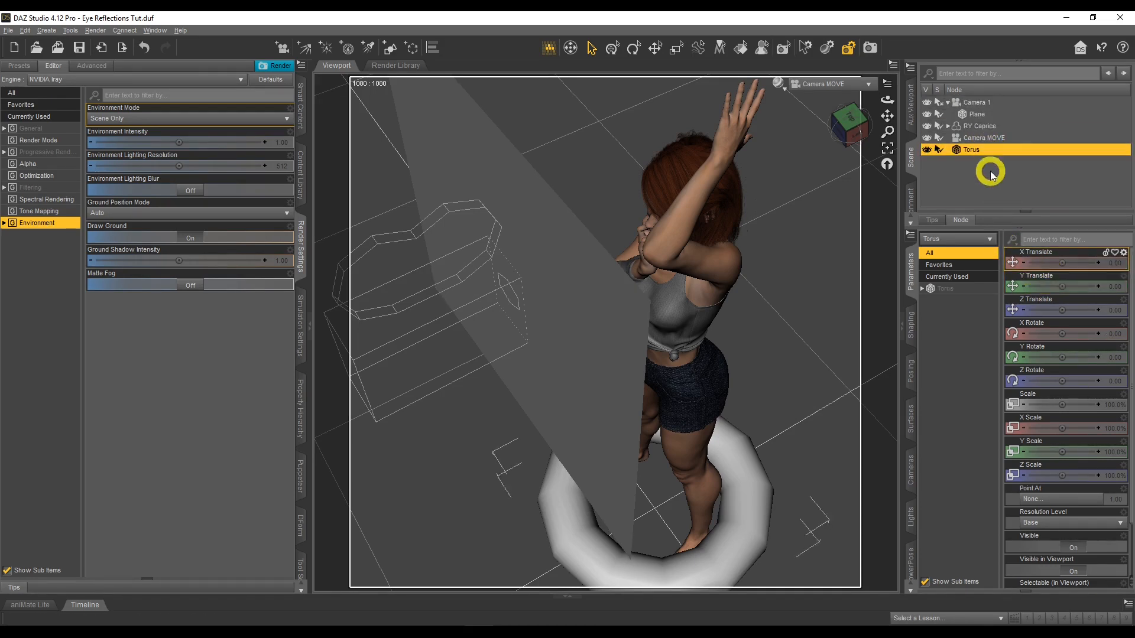
pyautogui.moveTo(985, 150); pyautogui.dragTo(986, 101)
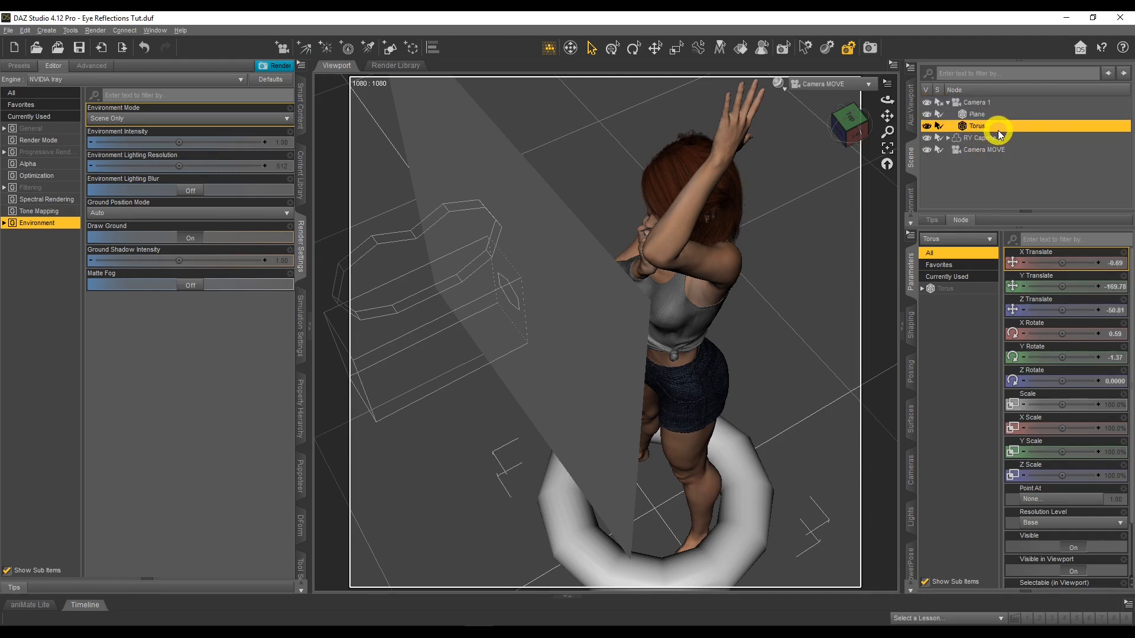
# Set the torus's X, Y and Z Translate values to 0
pyautogui.click(1113, 264)
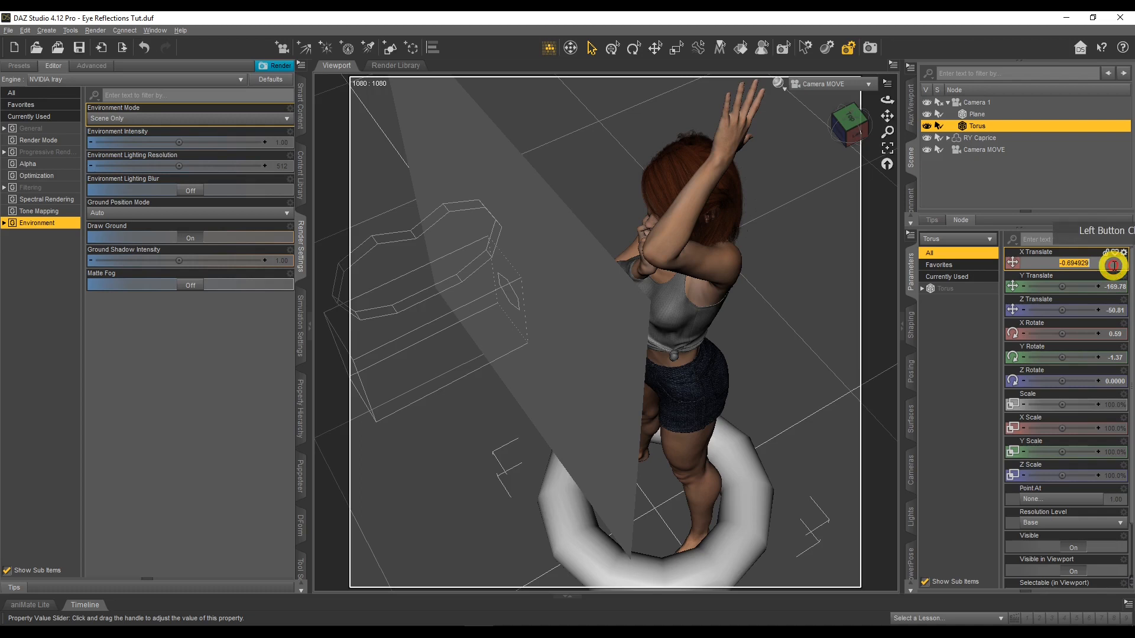
pyautogui.write('0')
pyautogui.press('Return')
pyautogui.click(1111, 287)
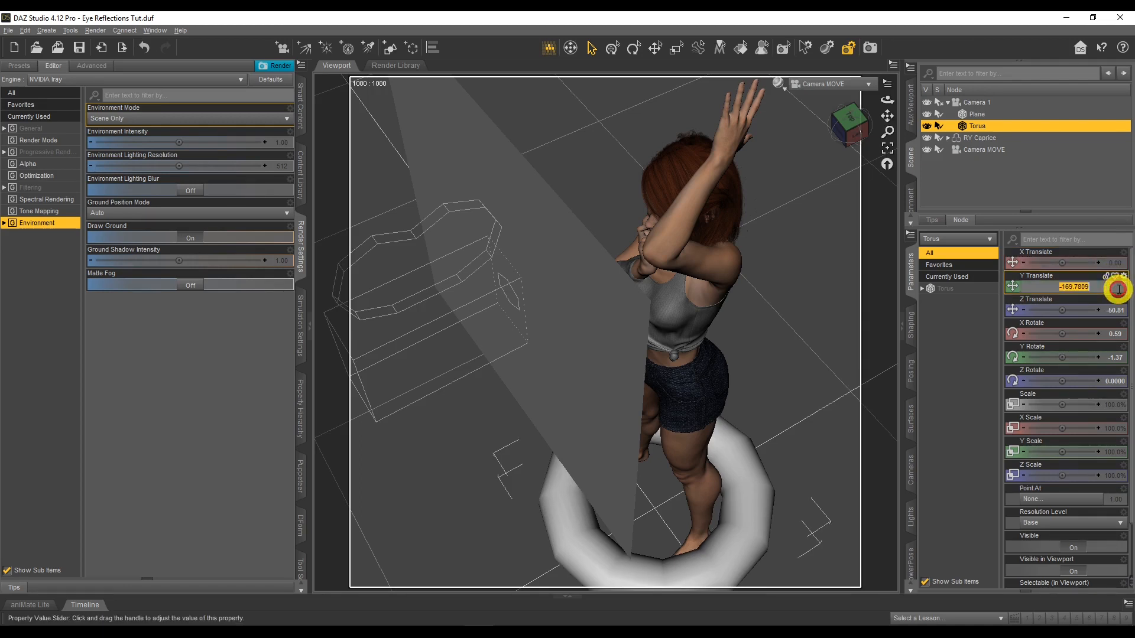
pyautogui.write('0')
pyautogui.press('Return')
pyautogui.click(1116, 310)
pyautogui.write('0')
pyautogui.press('Return')
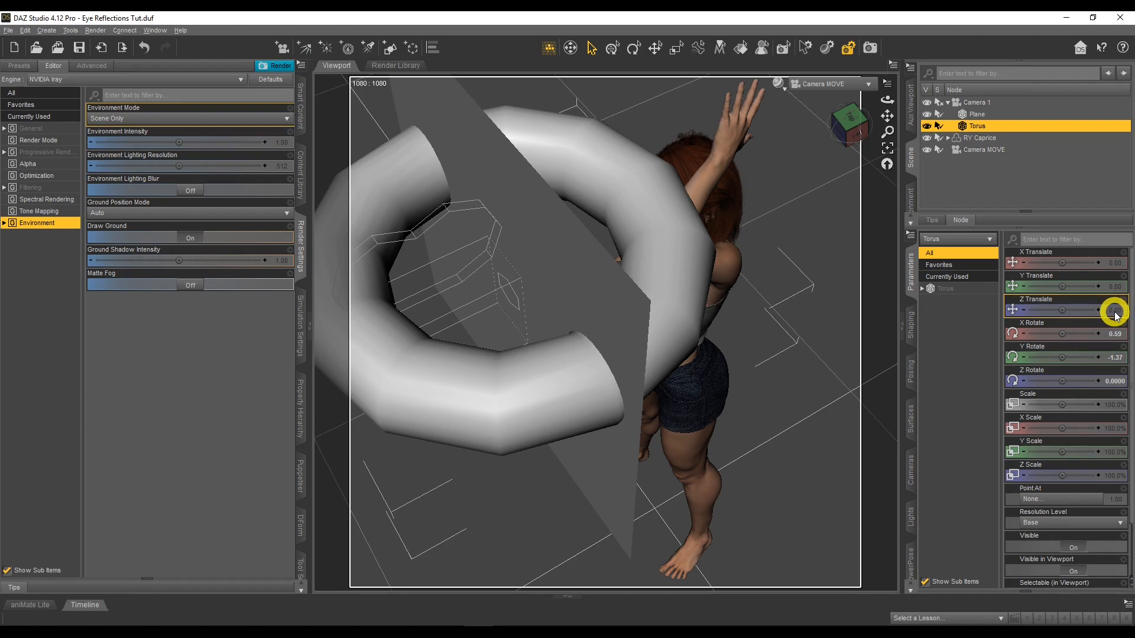
# Set the torus's X Rotate to 90 and its Y and Z Rotate to 0
pyautogui.click(1115, 334)
pyautogui.write('0')
pyautogui.press('Return')
pyautogui.click(1115, 358)
pyautogui.write('0')
pyautogui.press('Return')
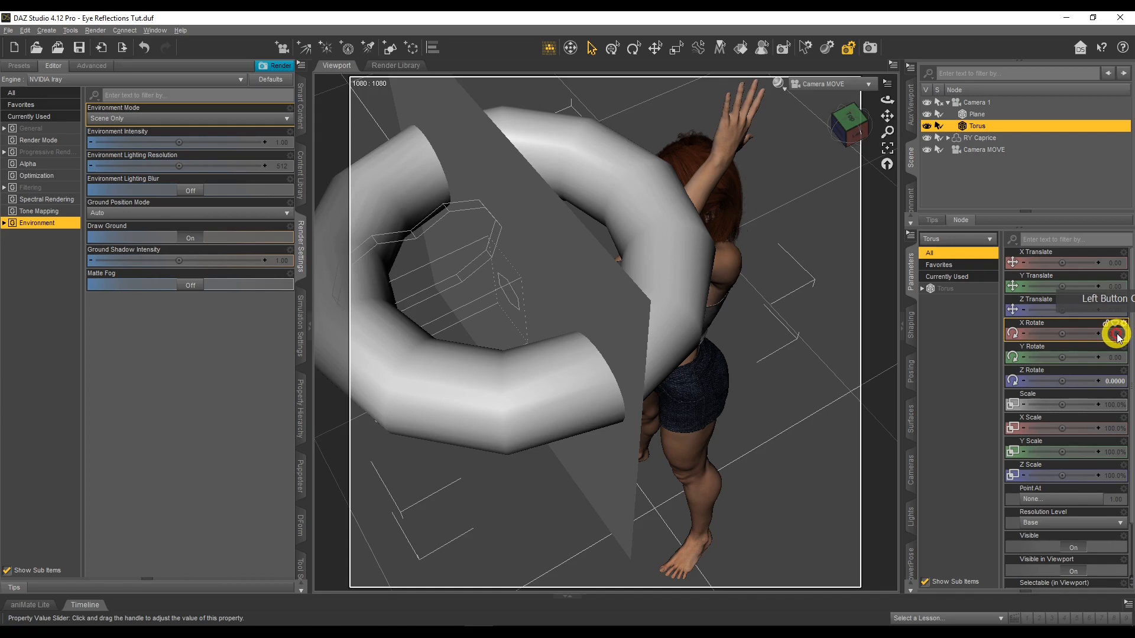
pyautogui.click(1116, 334)
pyautogui.write('90')
pyautogui.press('Return')
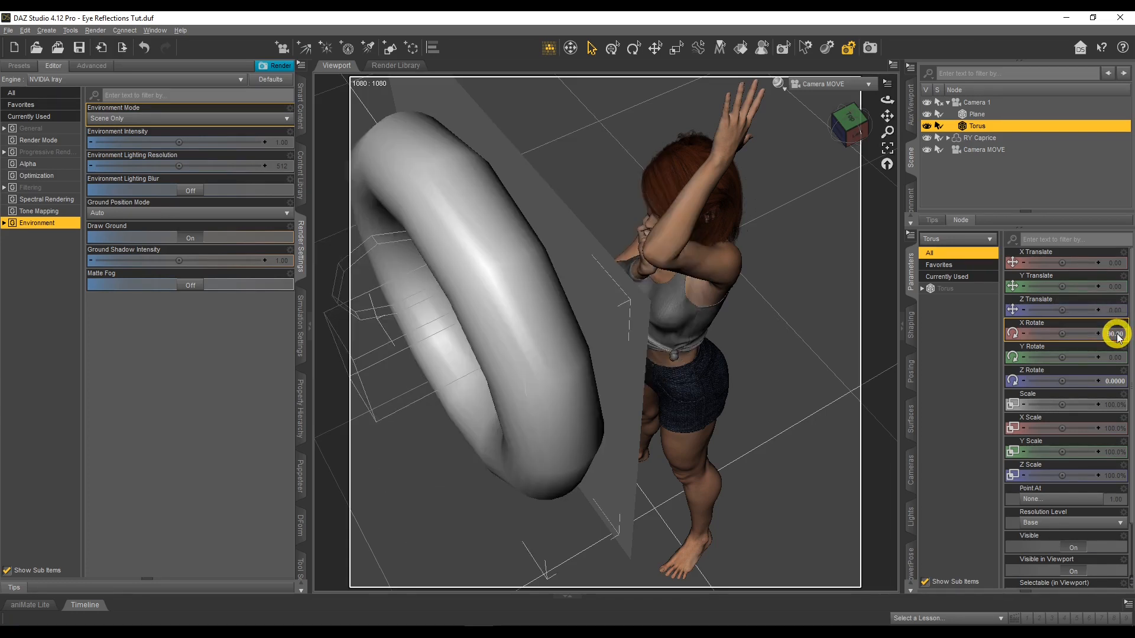
pyautogui.click(1115, 380)
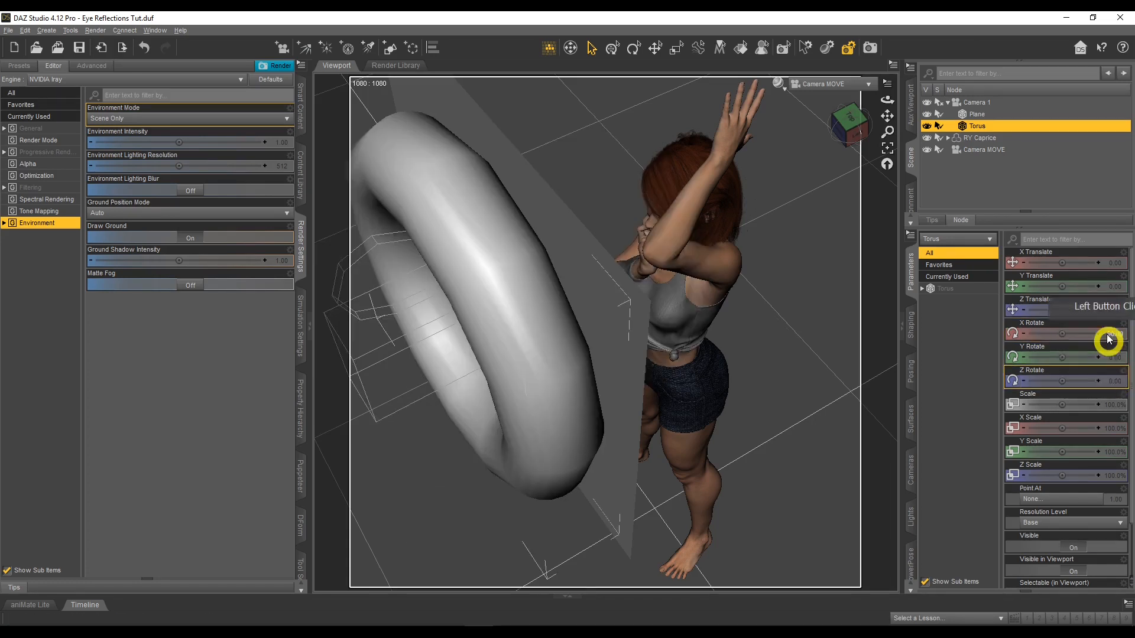
# Clear the scene selection and create a cone primitive at the world center
pyautogui.click(1038, 169)
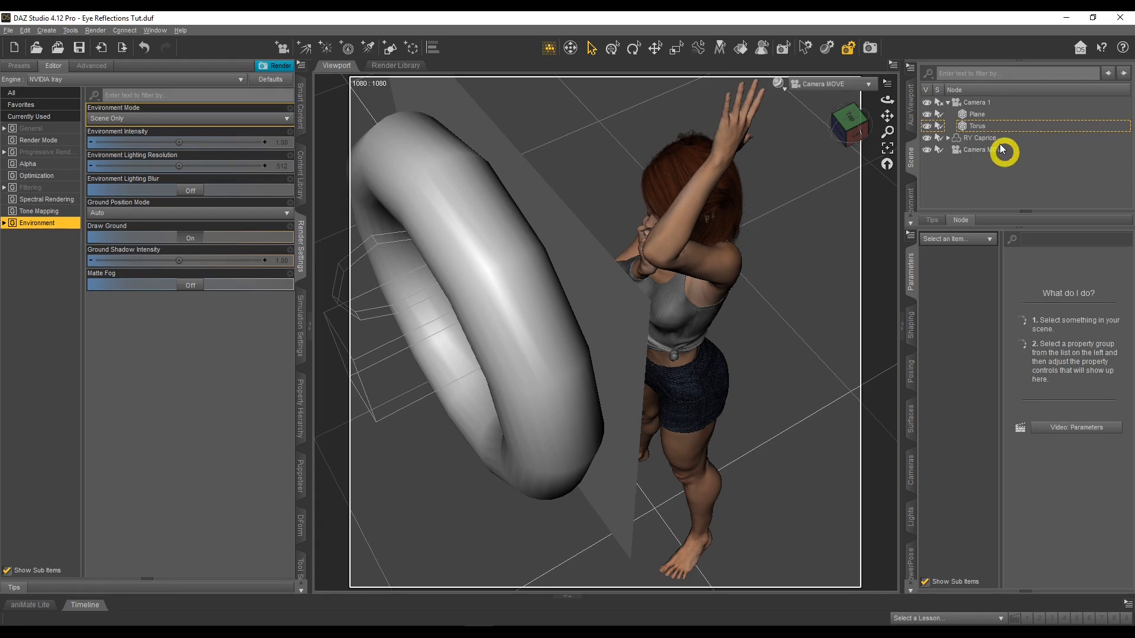
pyautogui.click(977, 105)
pyautogui.click(985, 171)
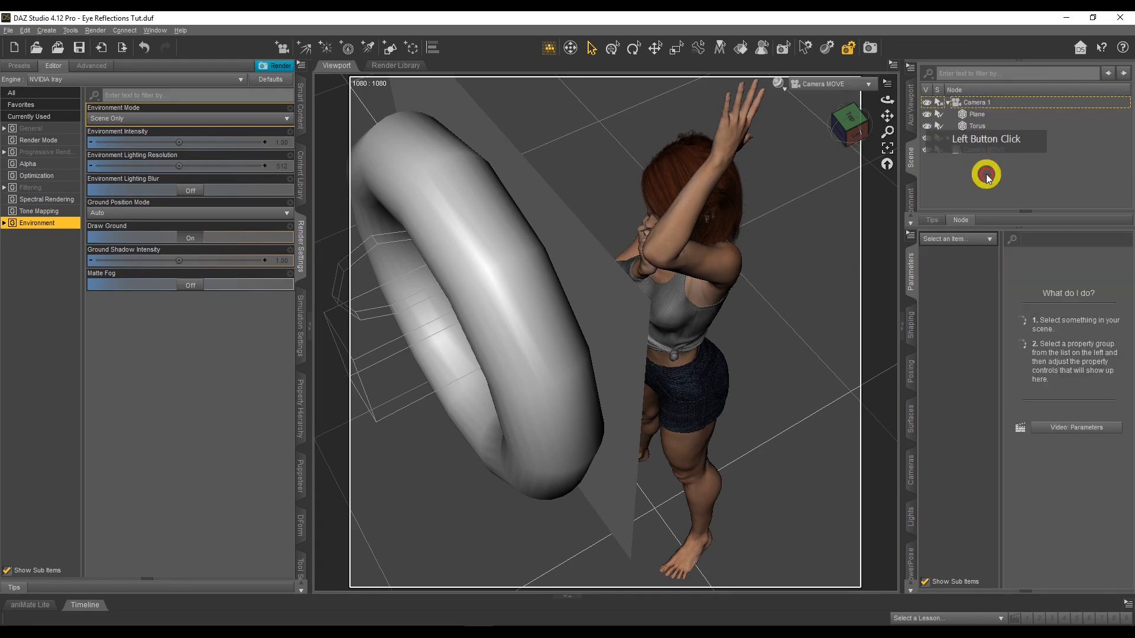
pyautogui.click(46, 30)
pyautogui.click(76, 120)
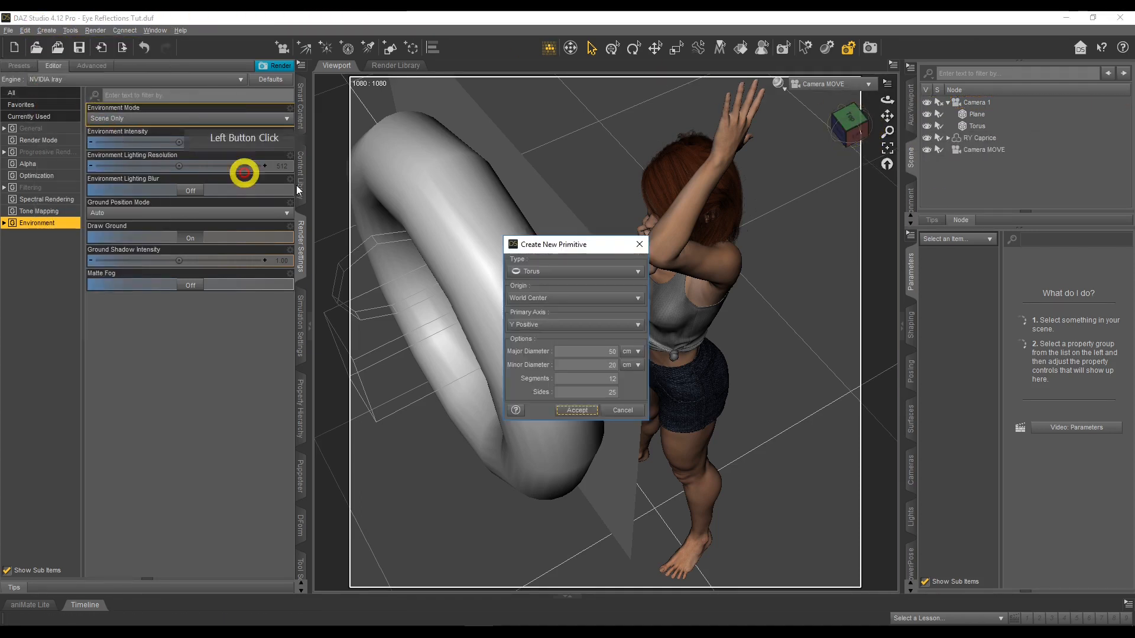
pyautogui.click(553, 273)
pyautogui.click(567, 247)
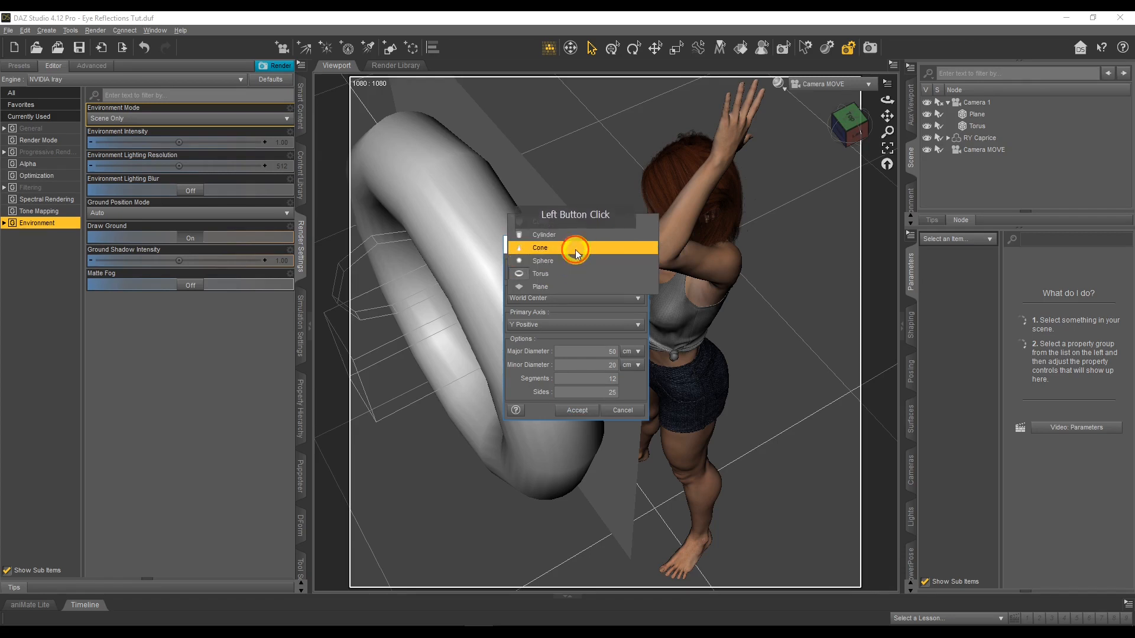
pyautogui.click(563, 411)
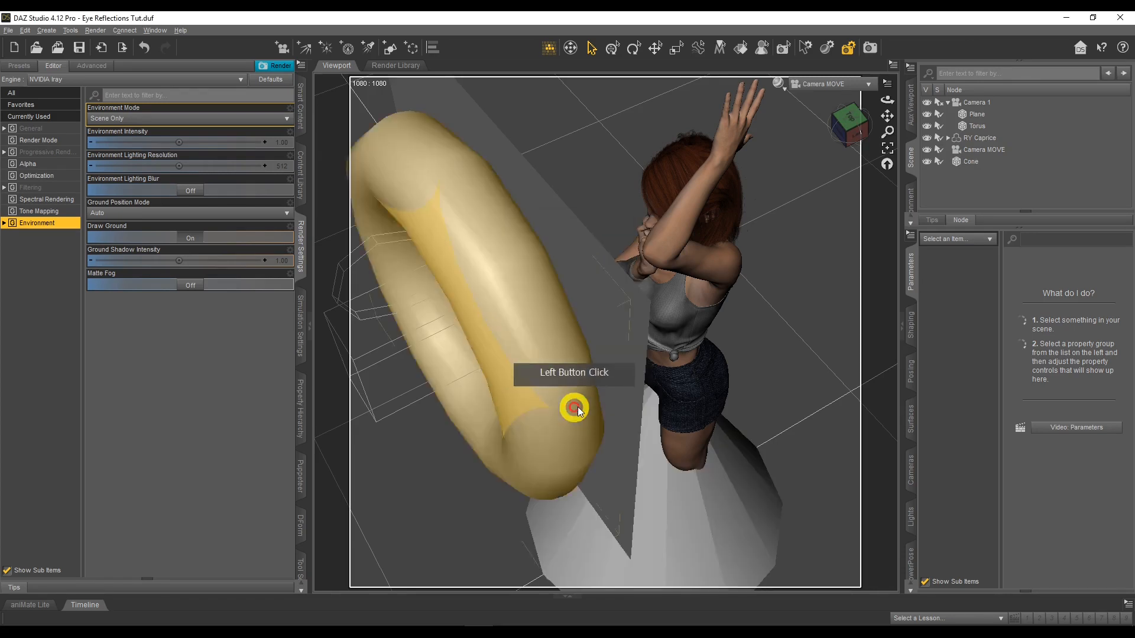
# Parent the cone to Camera 1 and set its X, Y and Z Translate values to 0
pyautogui.moveTo(984, 163); pyautogui.dragTo(990, 103)
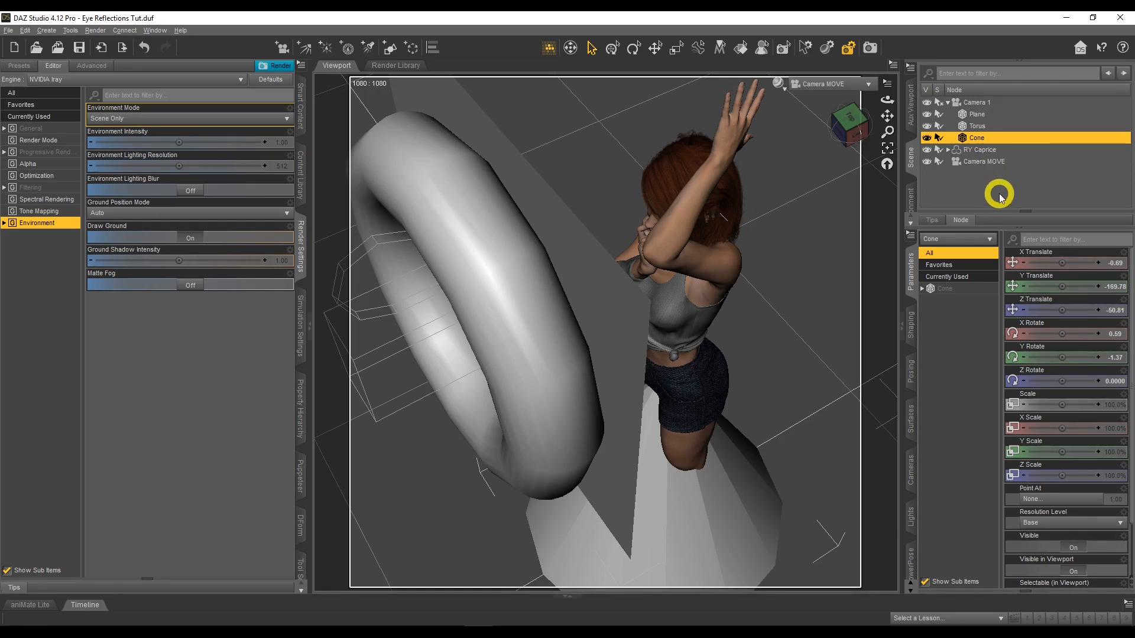
pyautogui.click(1114, 263)
pyautogui.write('0')
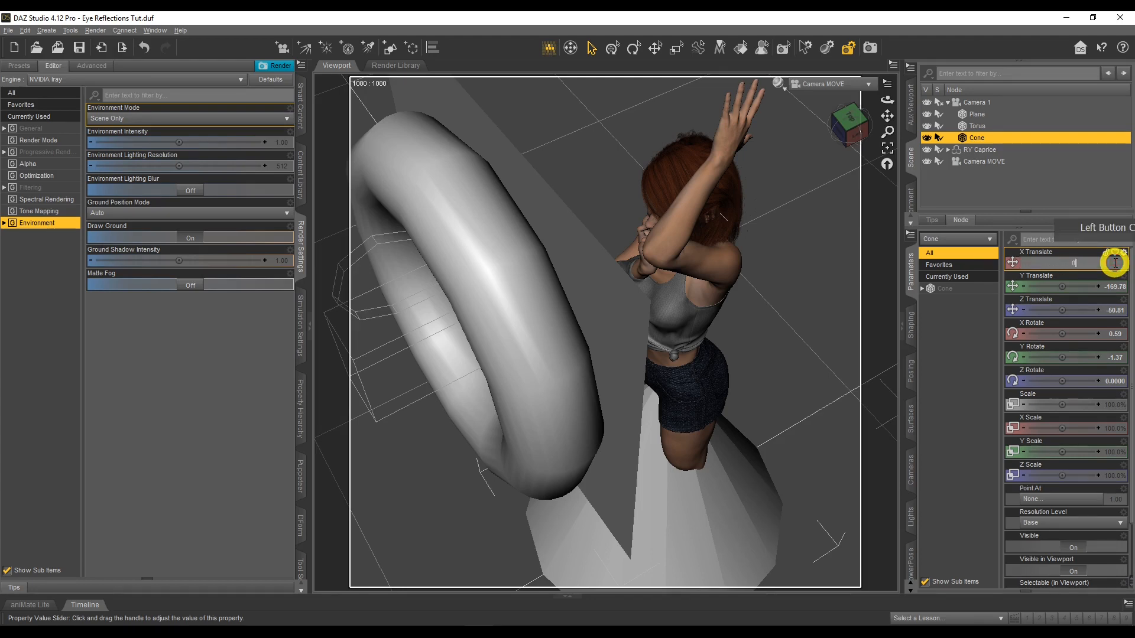
pyautogui.press('Return')
pyautogui.click(1116, 287)
pyautogui.write('0')
pyautogui.press('Return')
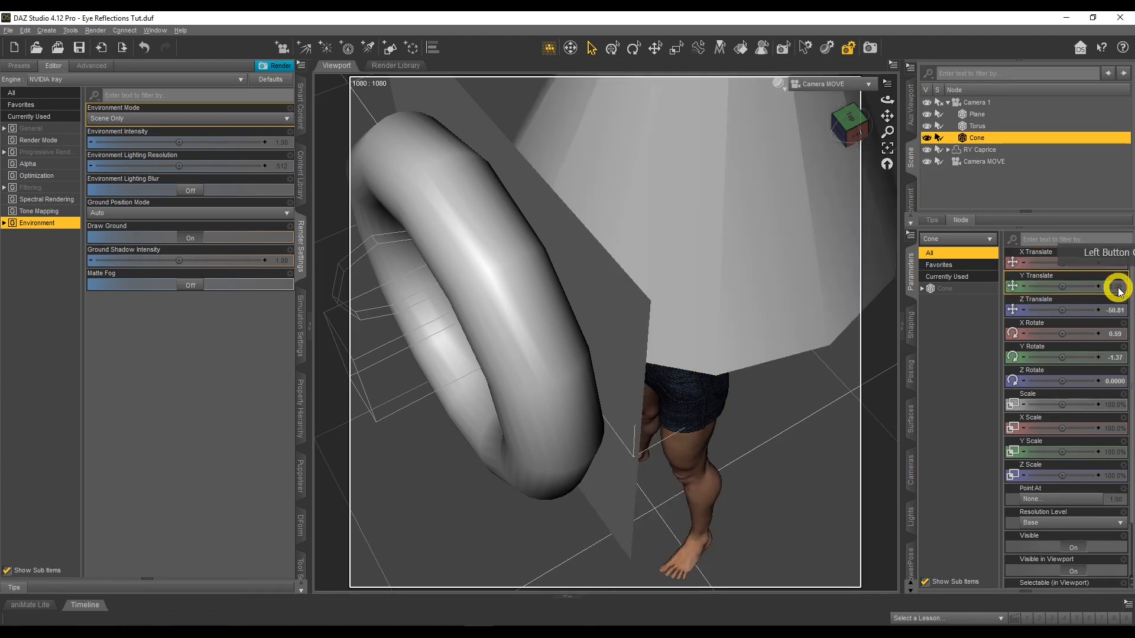
pyautogui.click(1115, 310)
pyautogui.write('0')
pyautogui.press('Return')
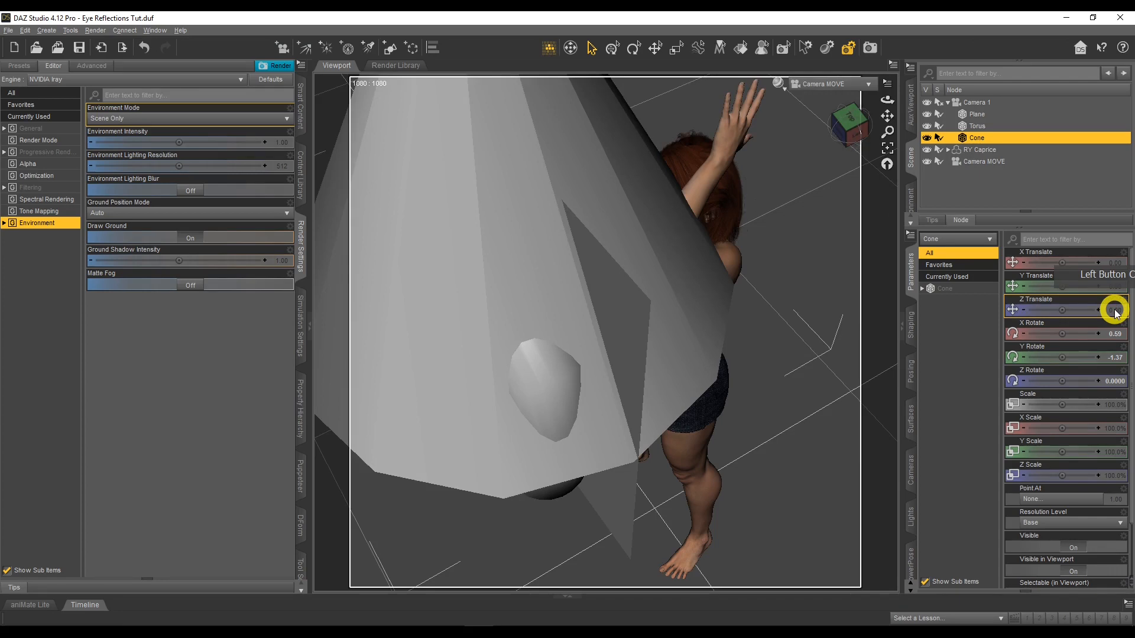
# Set the cone's X Rotate to -90 and its Y and Z Rotate to 0, and shift its Z Translate to about 108.6
pyautogui.click(1114, 333)
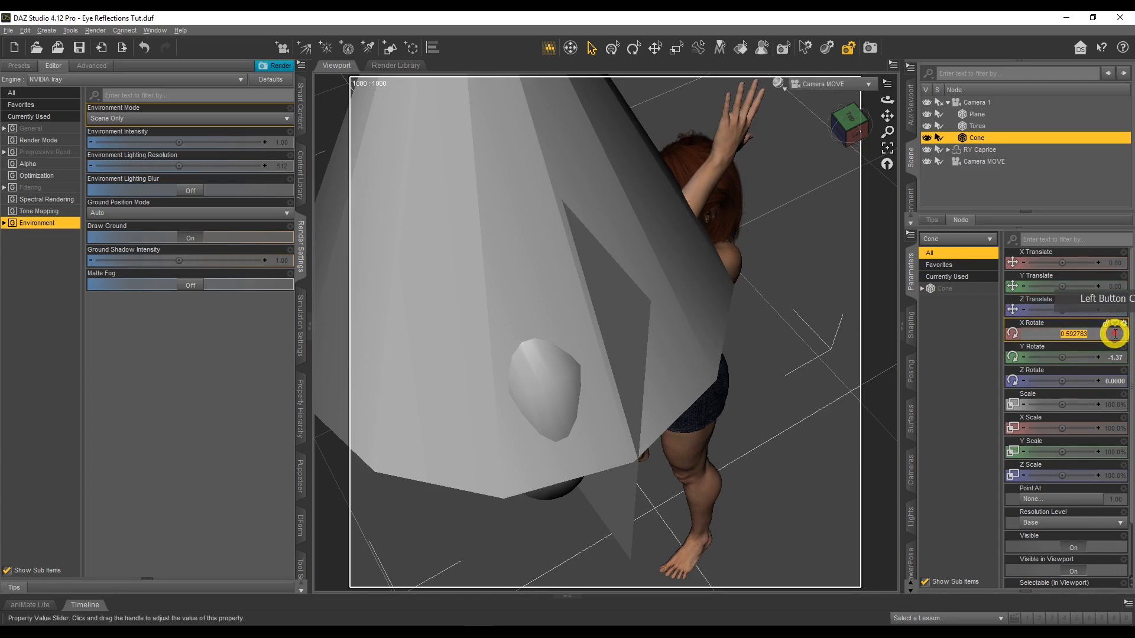
pyautogui.write('-90')
pyautogui.press('Return')
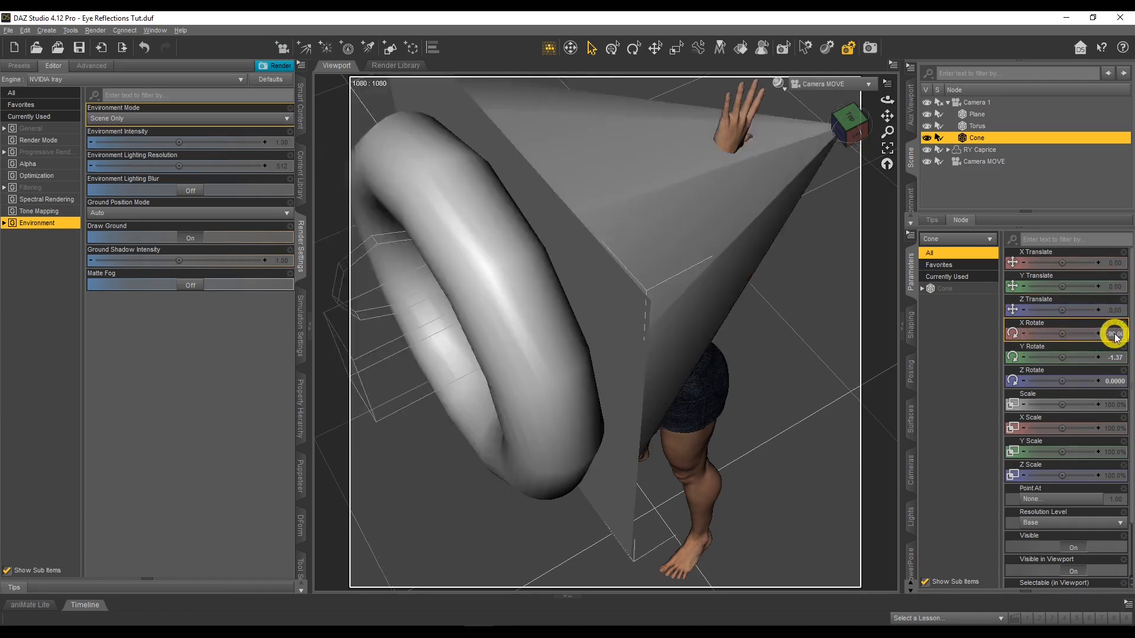
pyautogui.click(1114, 357)
pyautogui.write('0')
pyautogui.press('Return')
pyautogui.click(1115, 383)
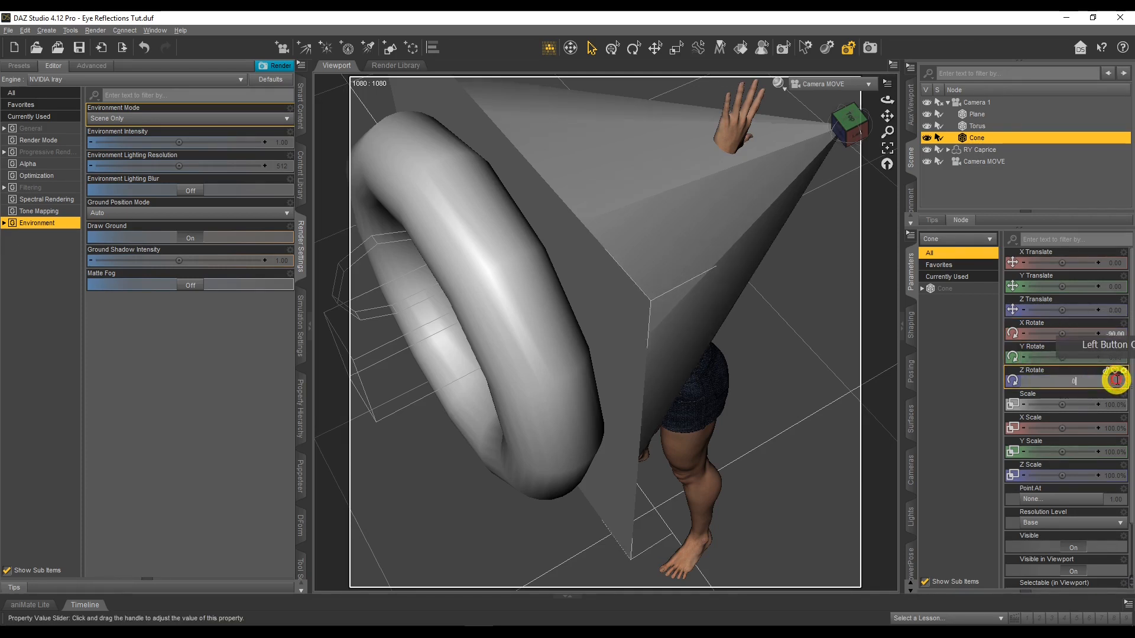
pyautogui.moveTo(1061, 308); pyautogui.dragTo(1058, 307)
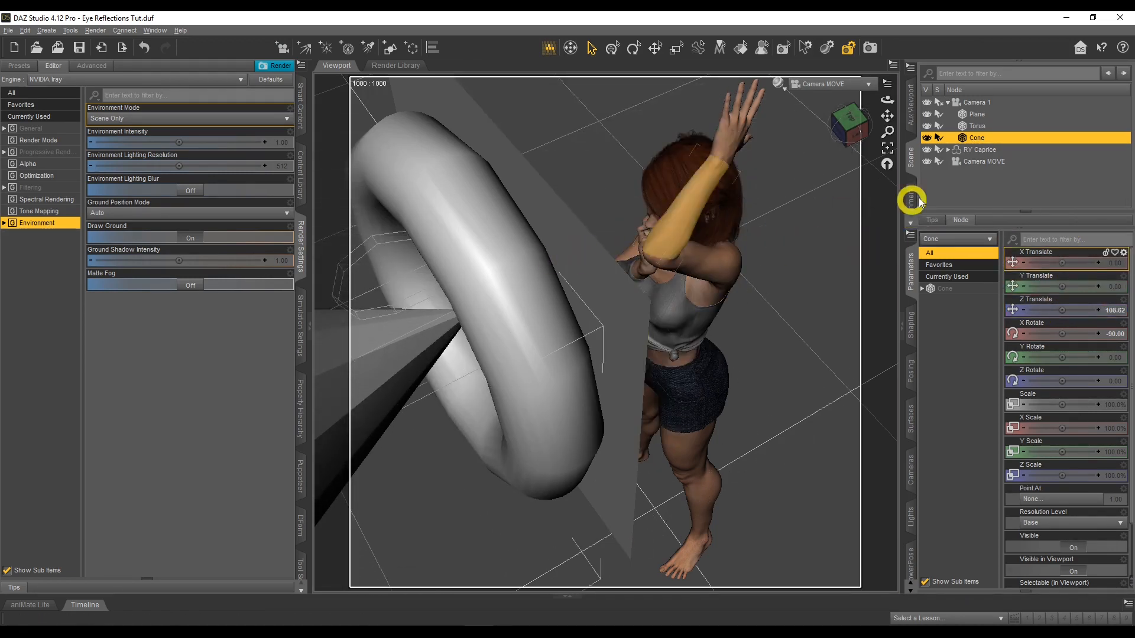
# Hide the cone, torus and plane in the scene hierarchy, and show all three again
pyautogui.click(927, 137)
pyautogui.click(927, 126)
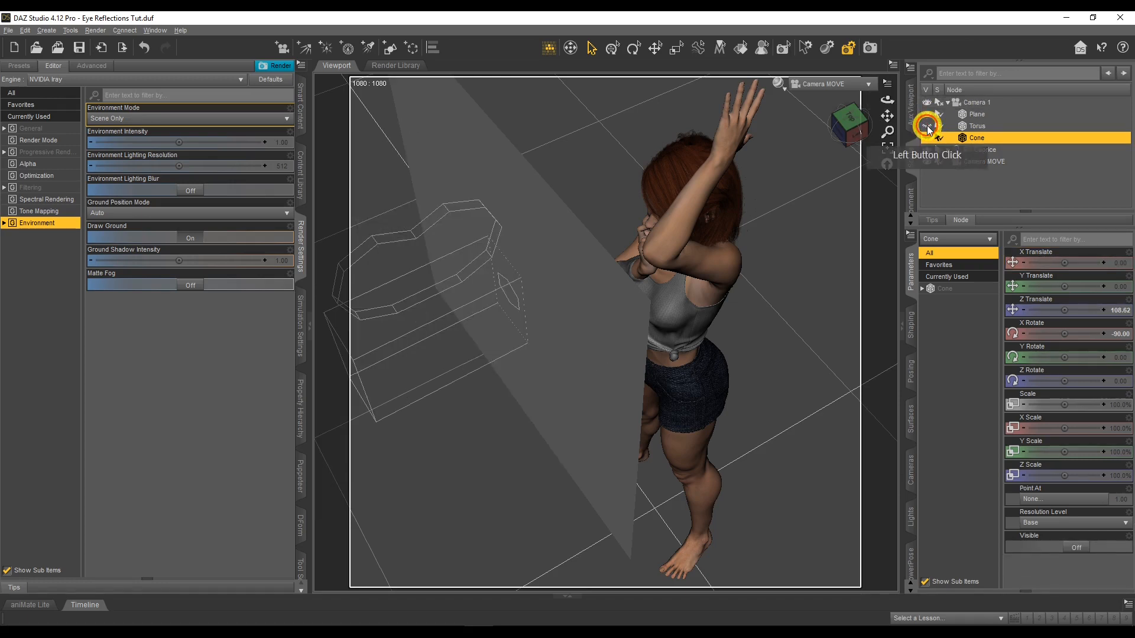
pyautogui.click(926, 114)
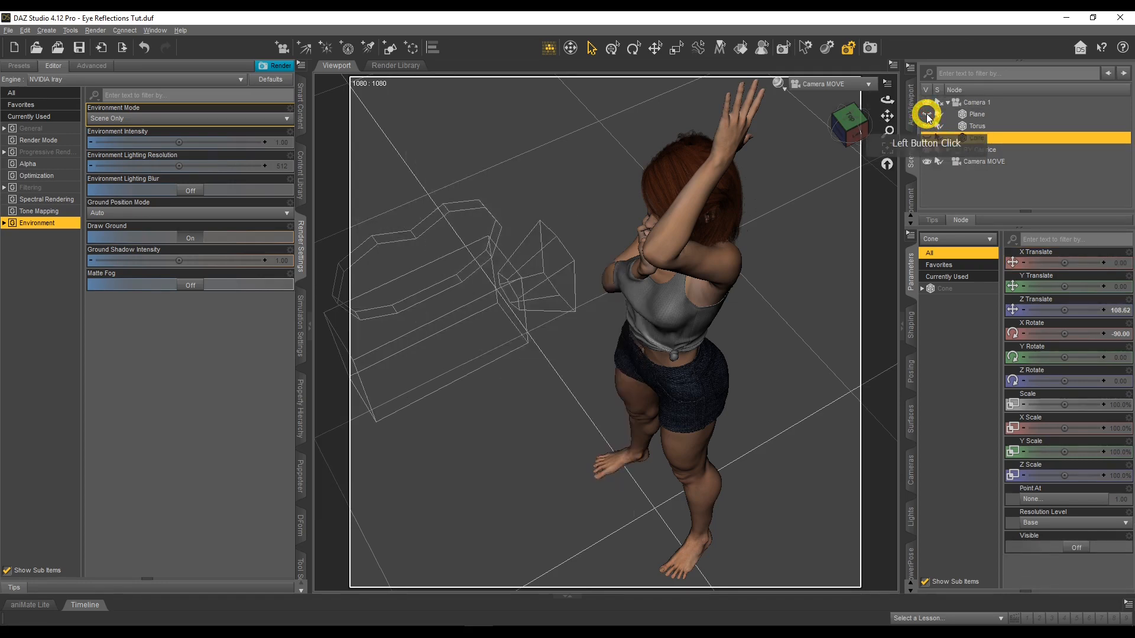
pyautogui.click(927, 114)
pyautogui.click(927, 126)
pyautogui.click(926, 137)
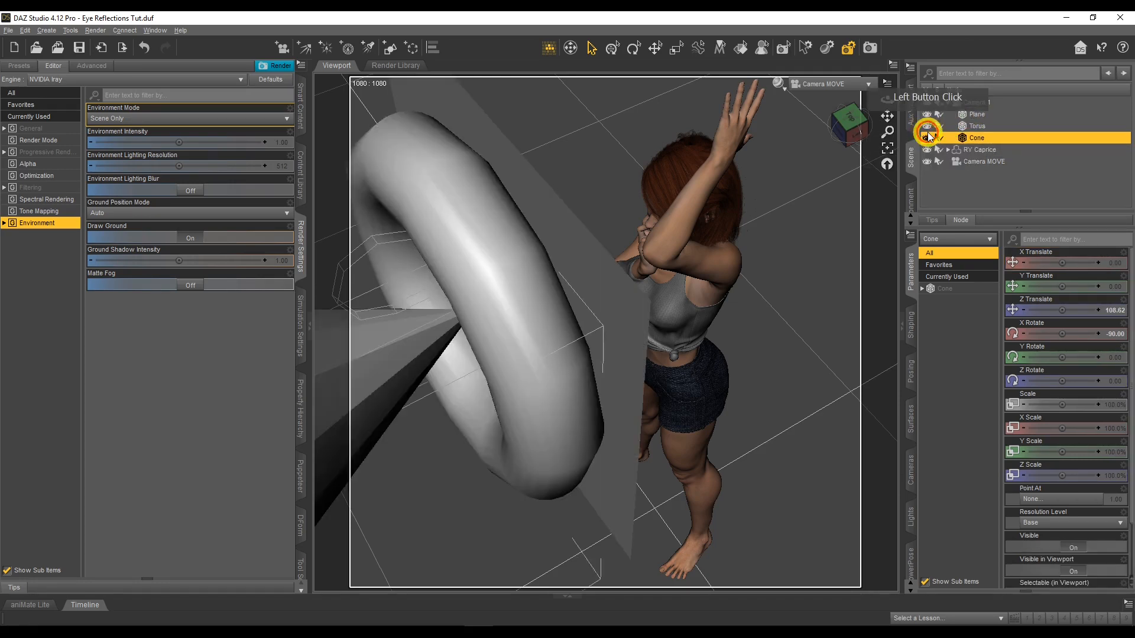
# Apply the Iray Emissive shader to all surfaces of the plane, torus and cone
pyautogui.click(978, 115)
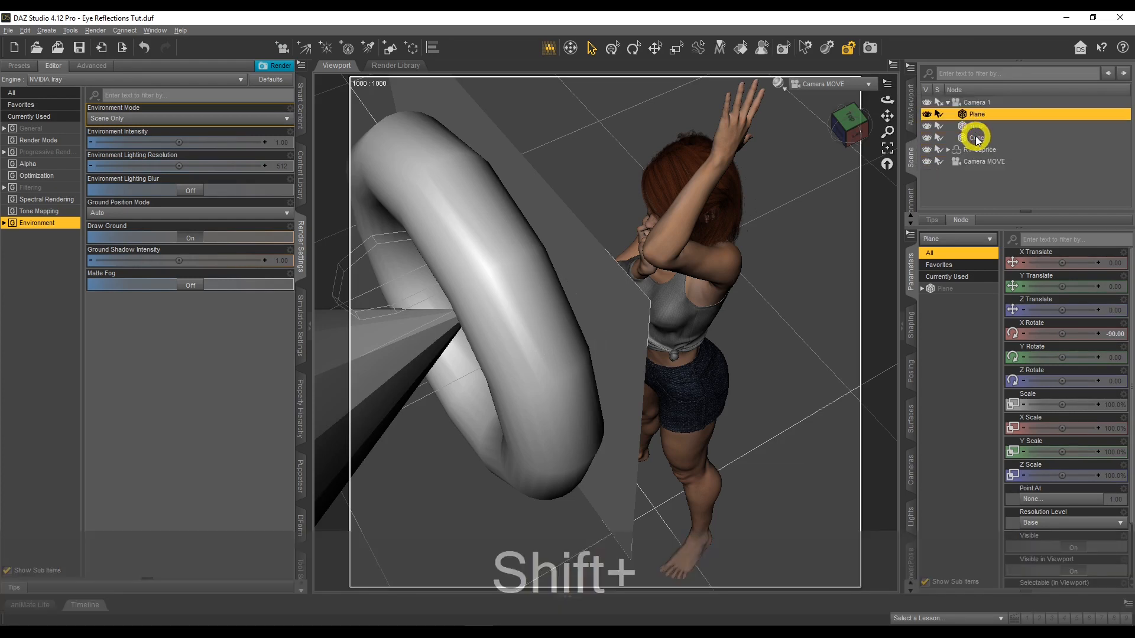
pyautogui.keyDown('shift'); pyautogui.click(976, 137); pyautogui.keyUp('shift')
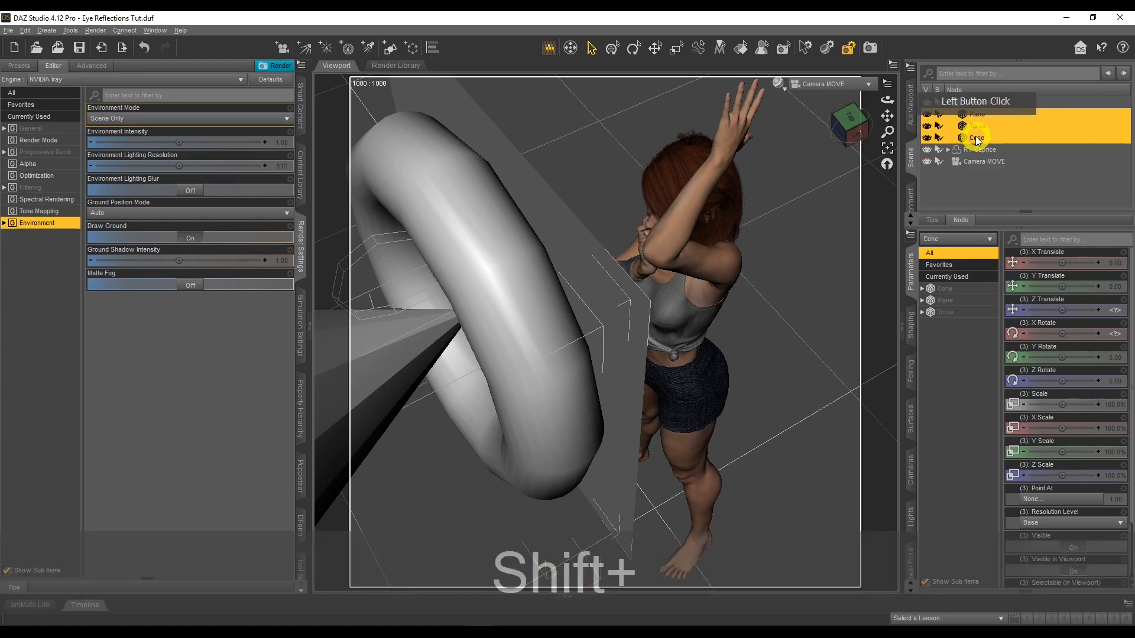
pyautogui.click(911, 420)
pyautogui.click(946, 297)
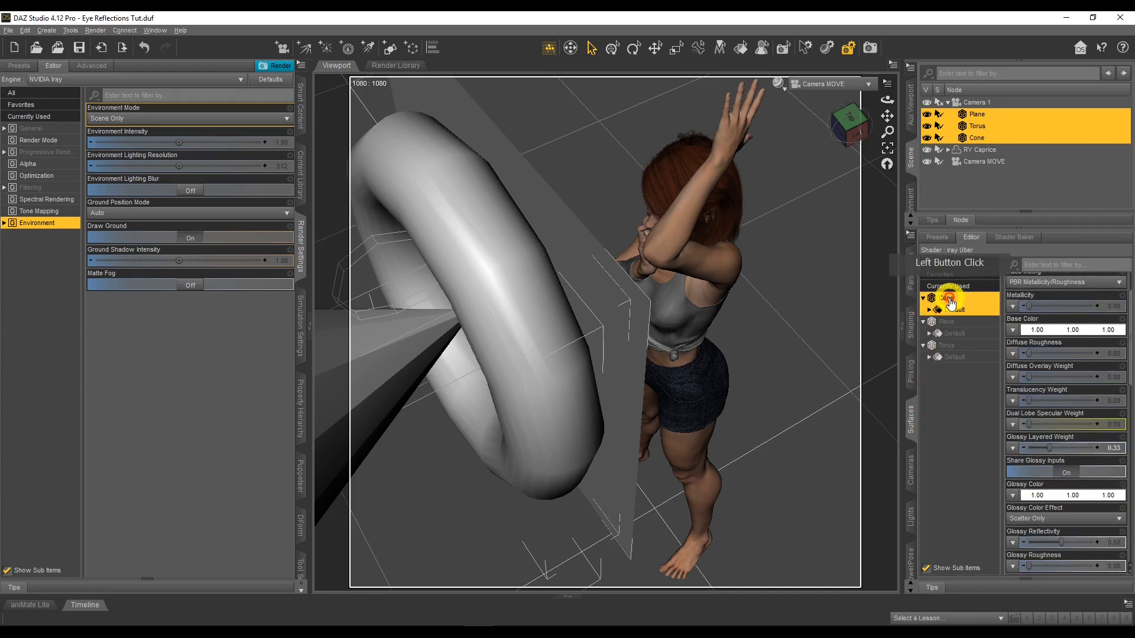
pyautogui.keyDown('shift'); pyautogui.click(956, 357); pyautogui.keyUp('shift')
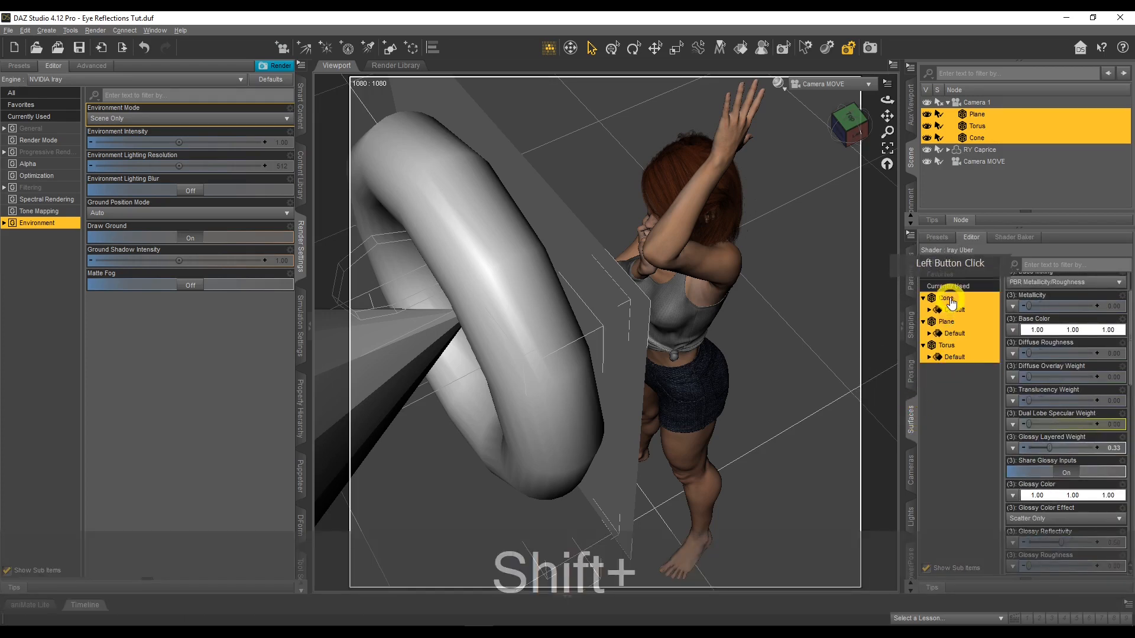
pyautogui.click(948, 238)
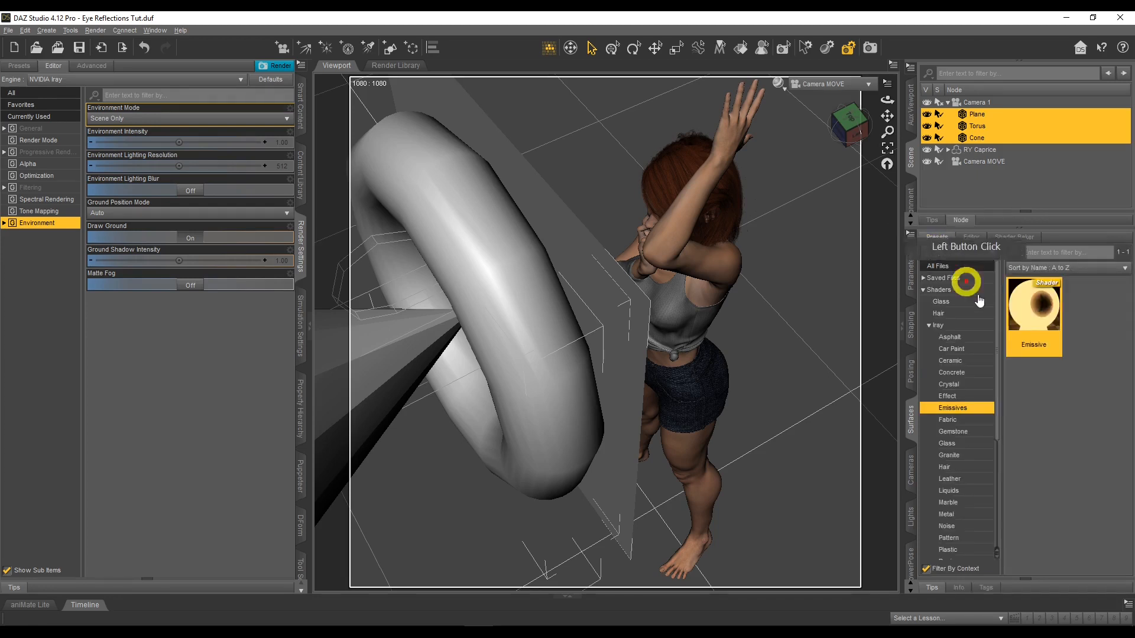
pyautogui.click(1036, 320)
pyautogui.click(1035, 319)
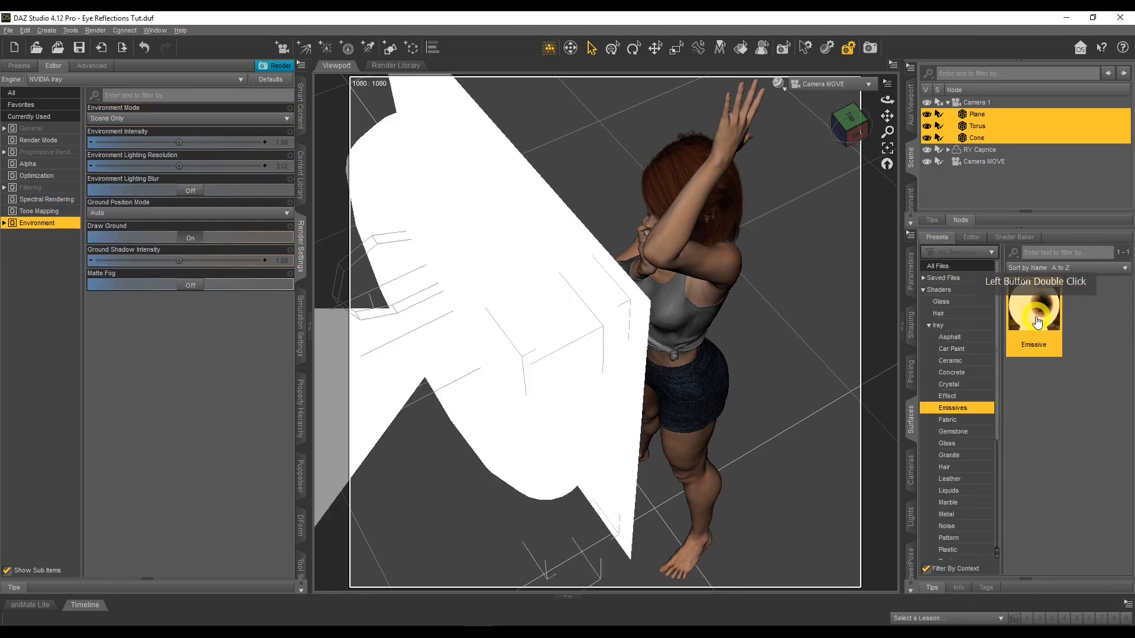
# Set the Emission Temperature of the plane, torus and cone surfaces to 6500 K
pyautogui.click(972, 239)
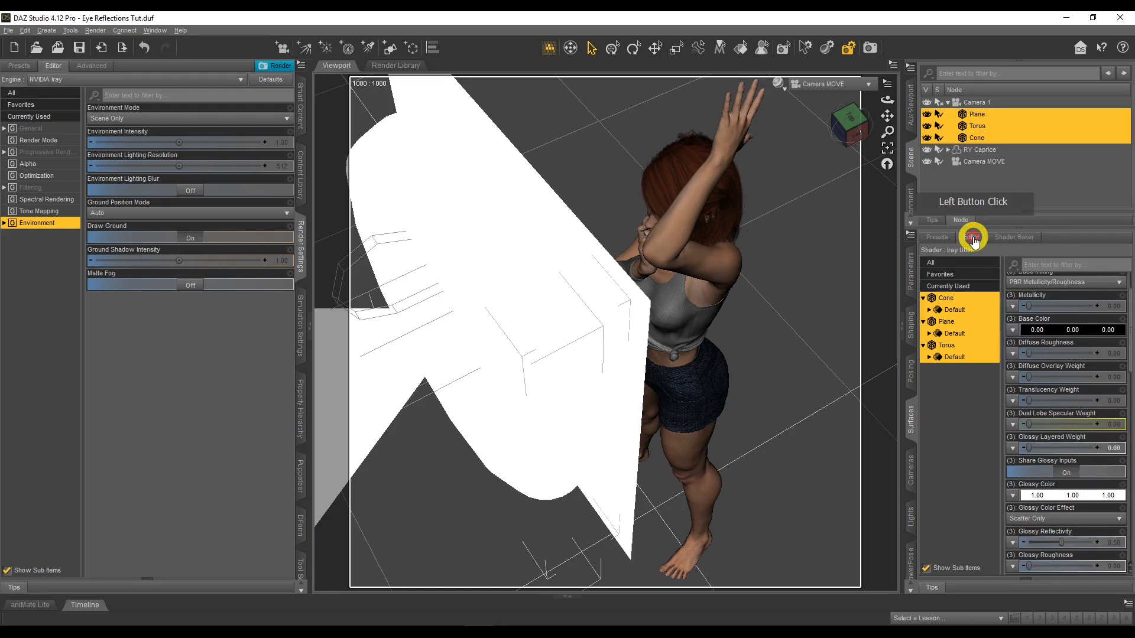
pyautogui.scroll(-10, 1058, 351)
pyautogui.click(1058, 347)
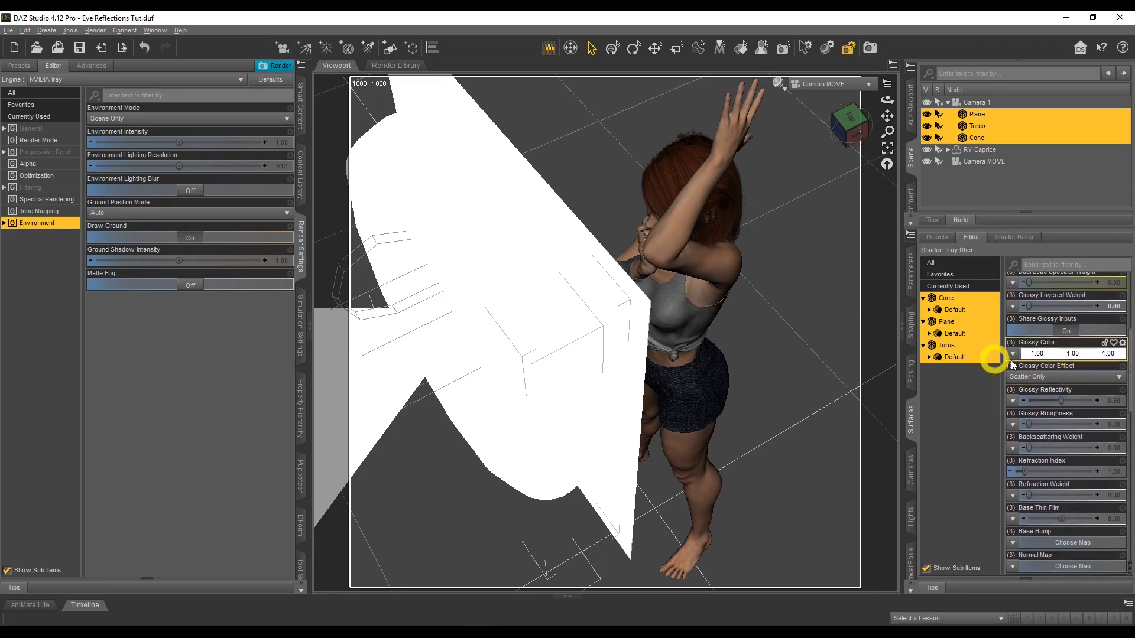
pyautogui.click(1055, 366)
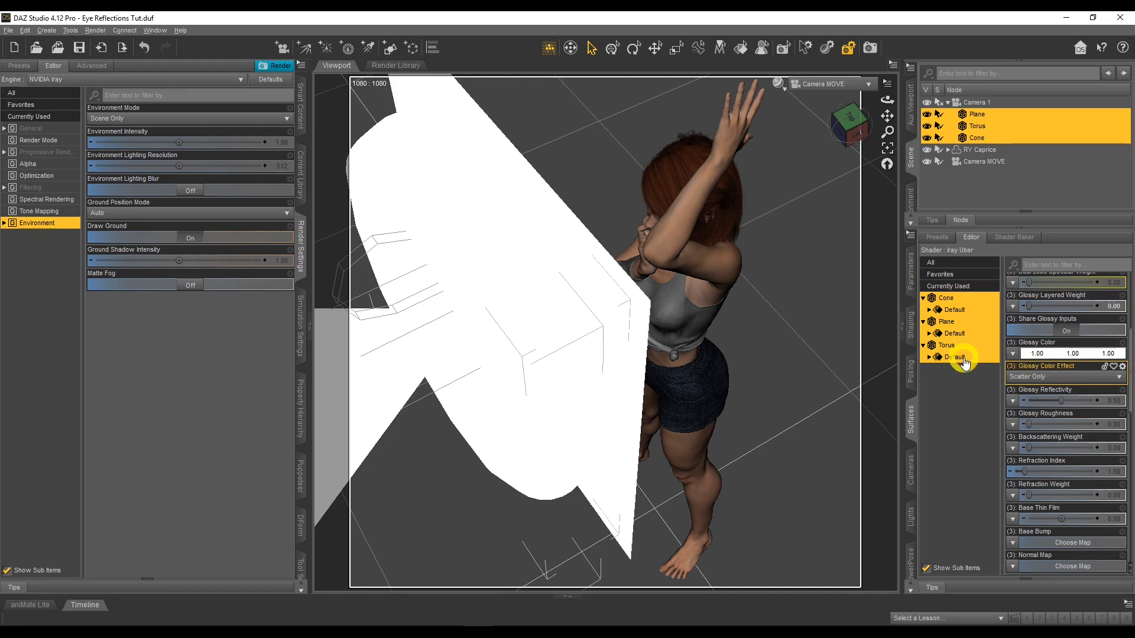
pyautogui.scroll(-10, 1065, 365)
pyautogui.scroll(-1, 1065, 367)
pyautogui.click(1111, 400)
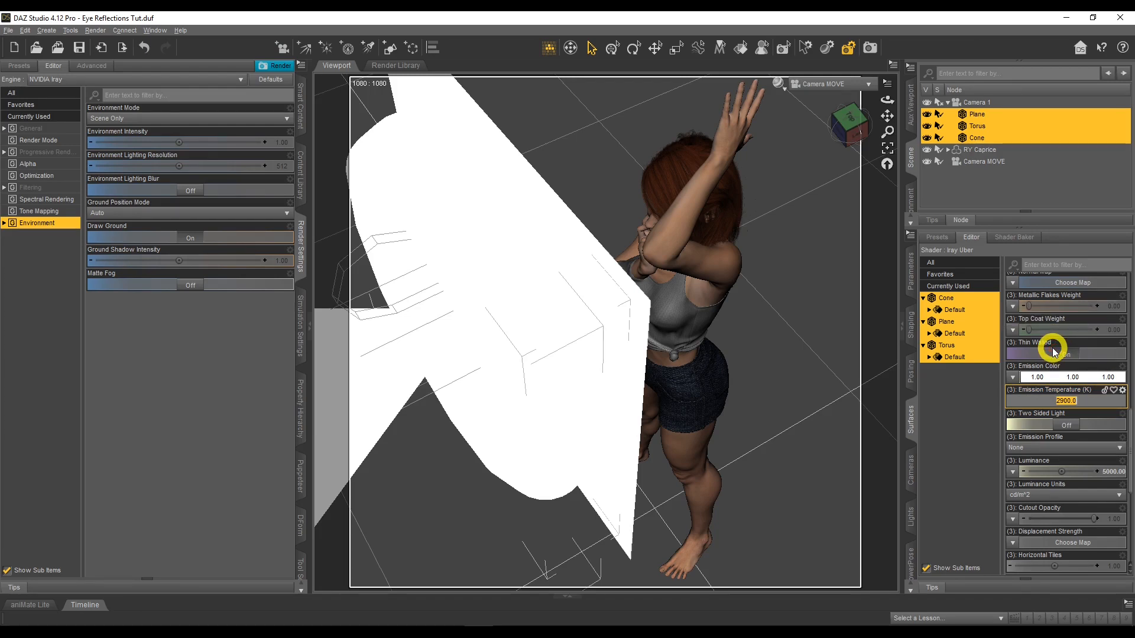
pyautogui.write('6500')
pyautogui.press('Return')
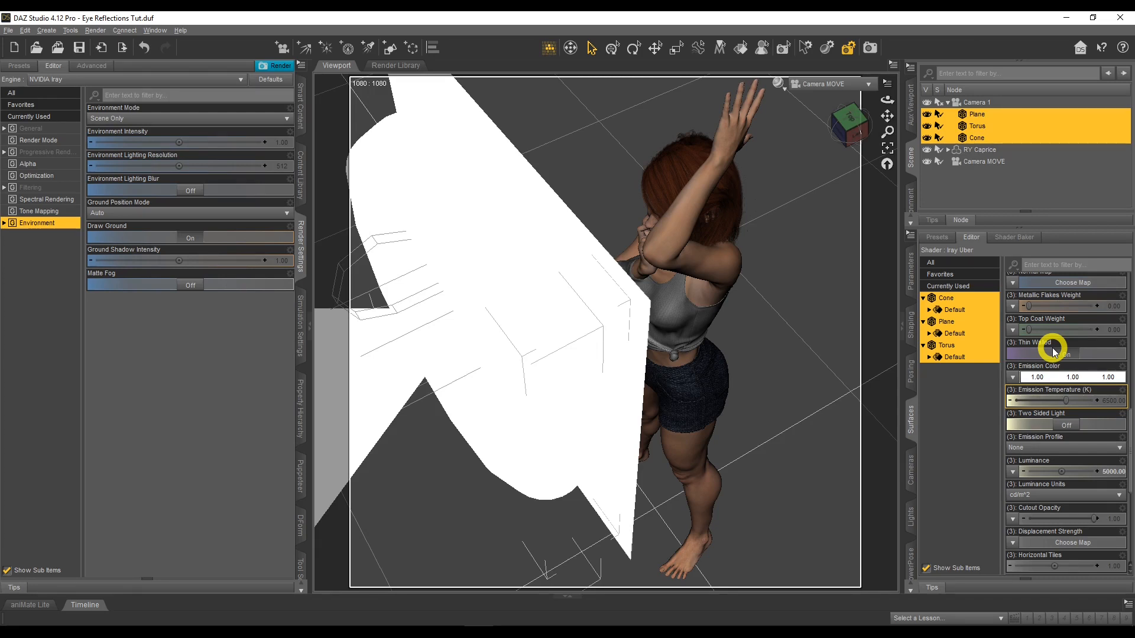
# Change the three emissive surfaces' Luminance Units to kcd/m^2 and set their Luminance to 100
pyautogui.click(1034, 496)
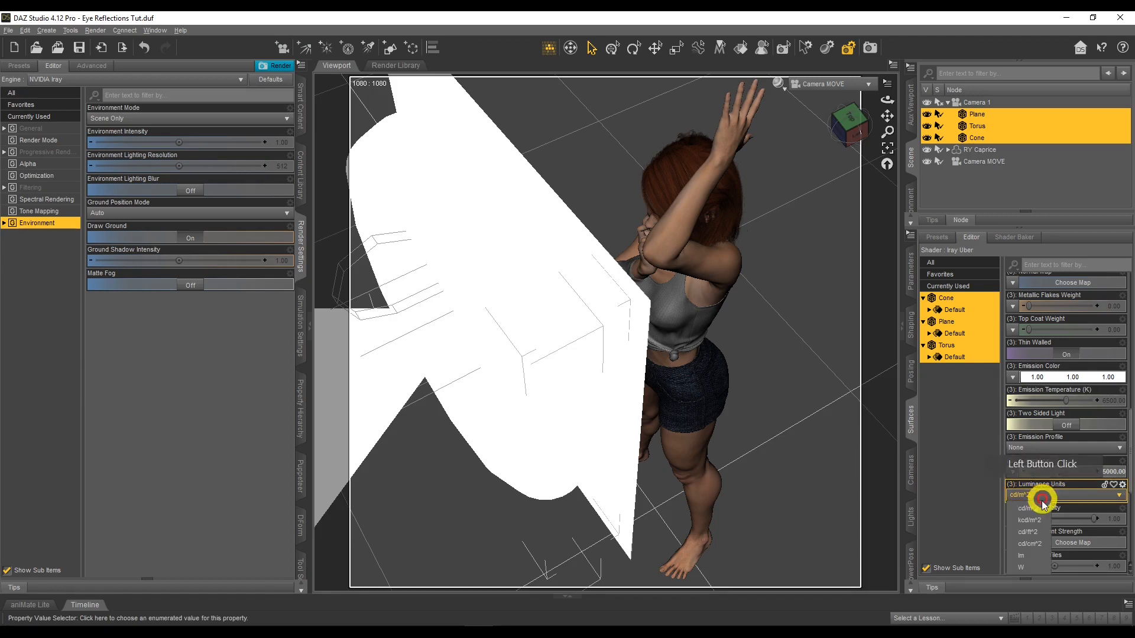
pyautogui.click(1039, 521)
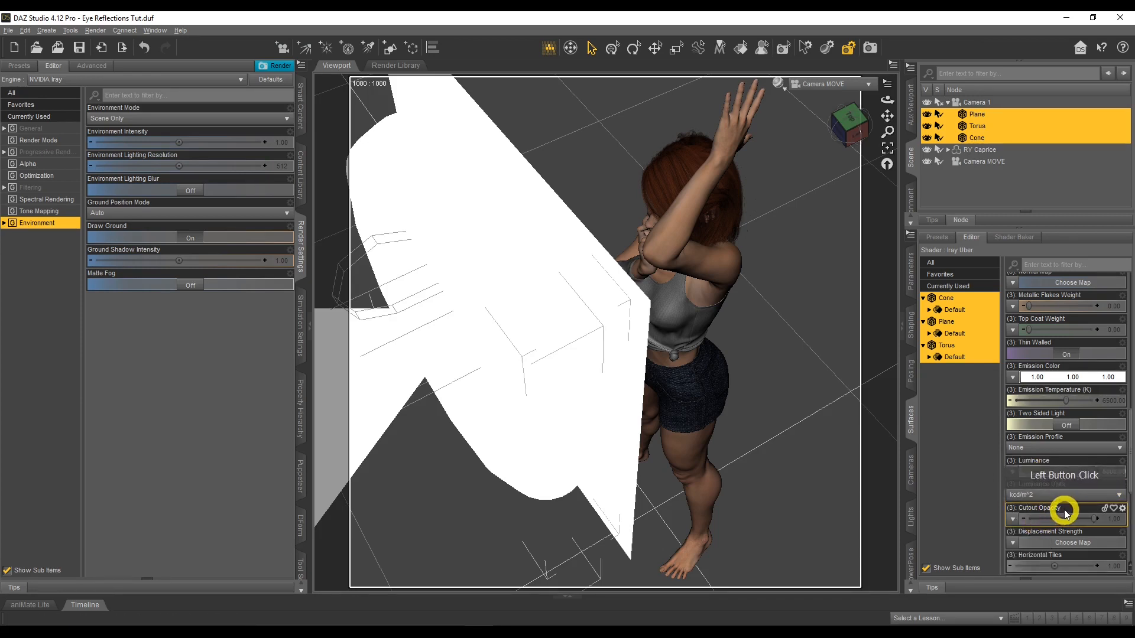
pyautogui.click(1116, 471)
pyautogui.write('100')
pyautogui.press('Return')
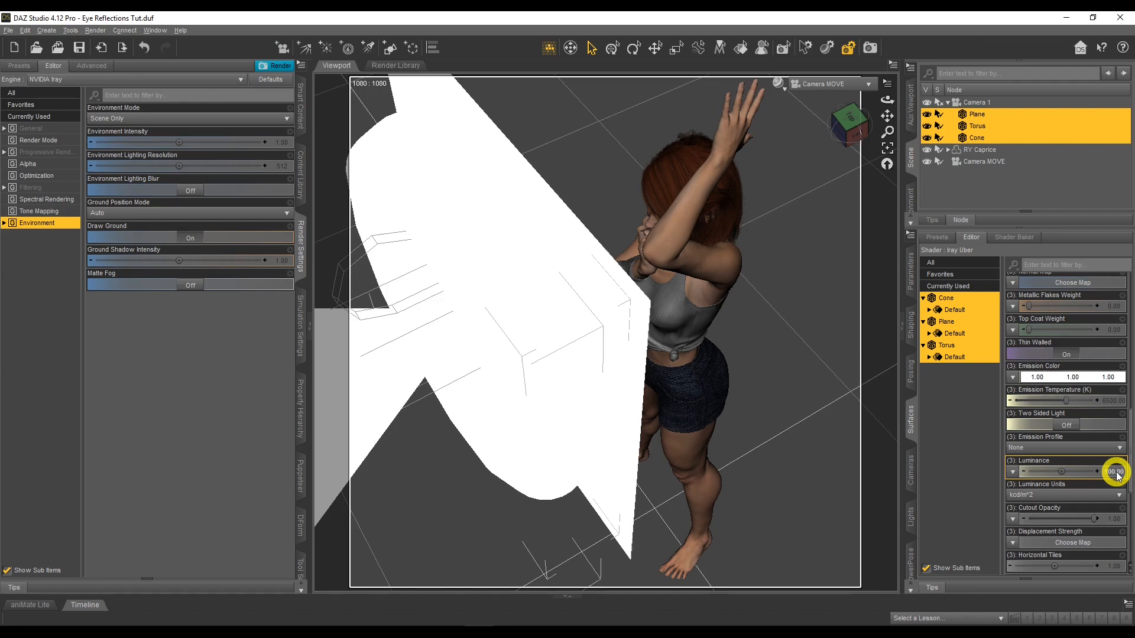
# Hide the plane, torus and cone, and switch the viewport to look through Camera 1
pyautogui.click(927, 115)
pyautogui.click(927, 126)
pyautogui.click(927, 137)
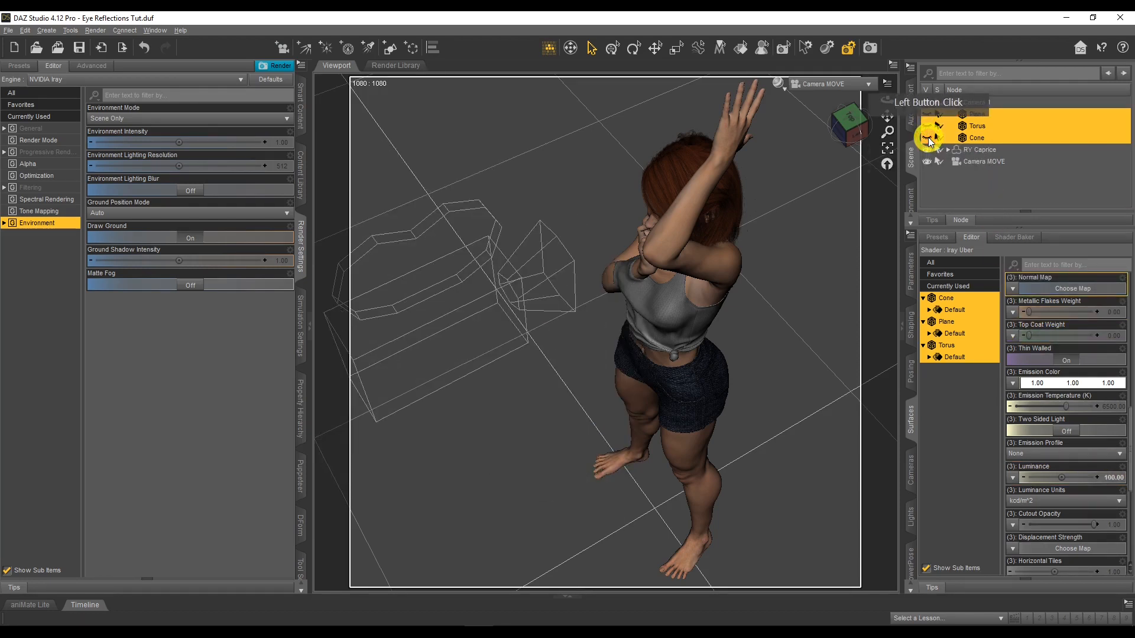
pyautogui.click(841, 85)
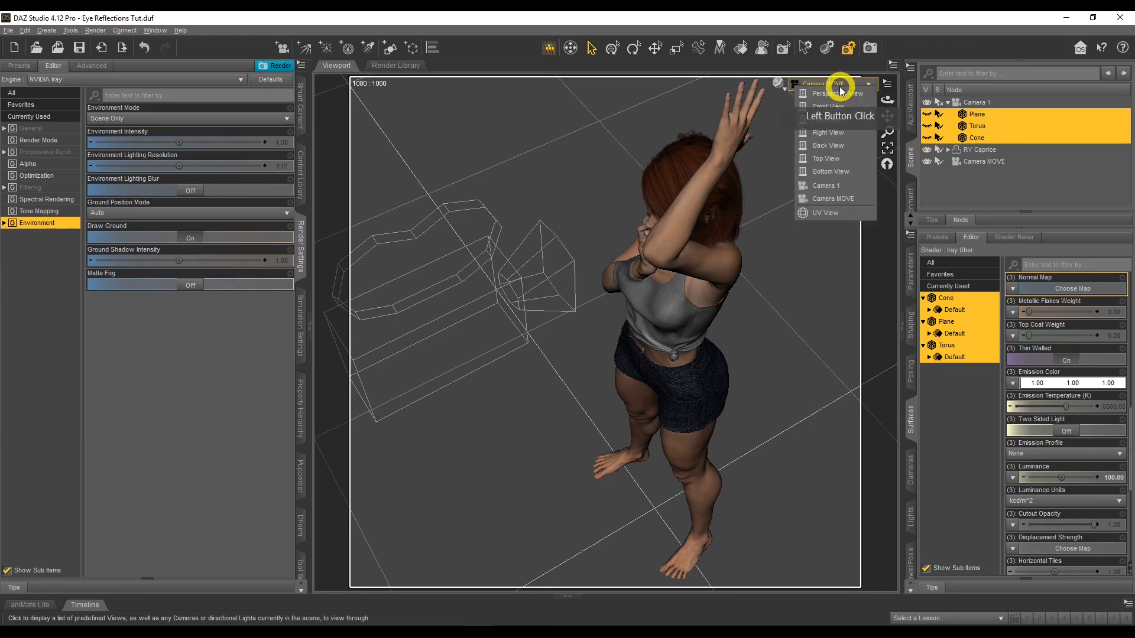
pyautogui.click(843, 185)
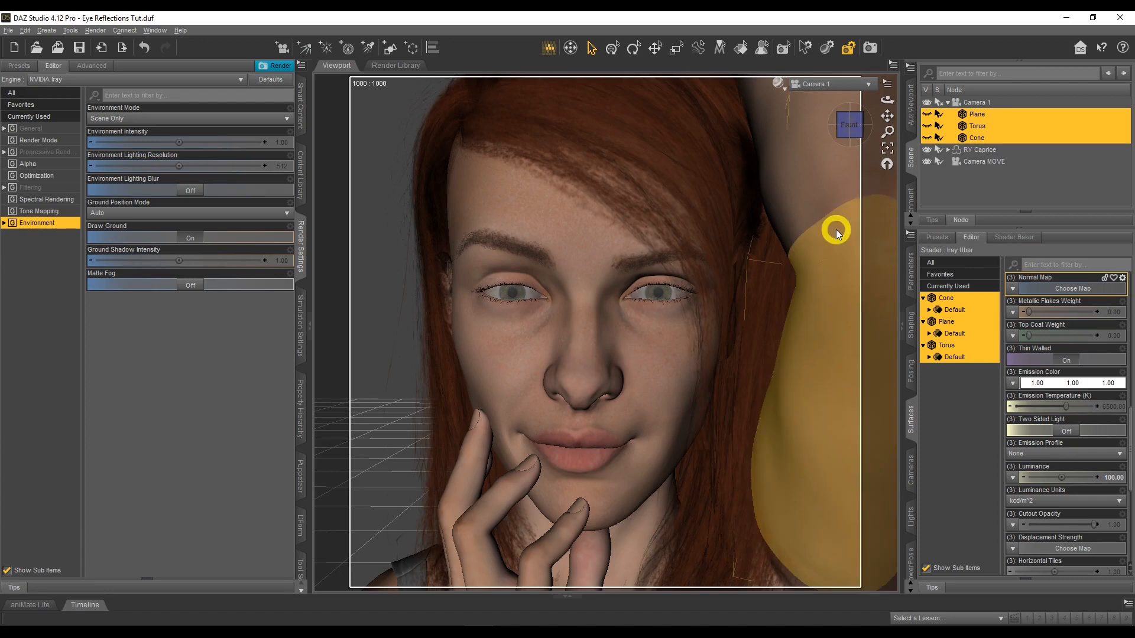
# Select the RY Caprice figure and open the Eyes group of its shaping morphs
pyautogui.click(1005, 185)
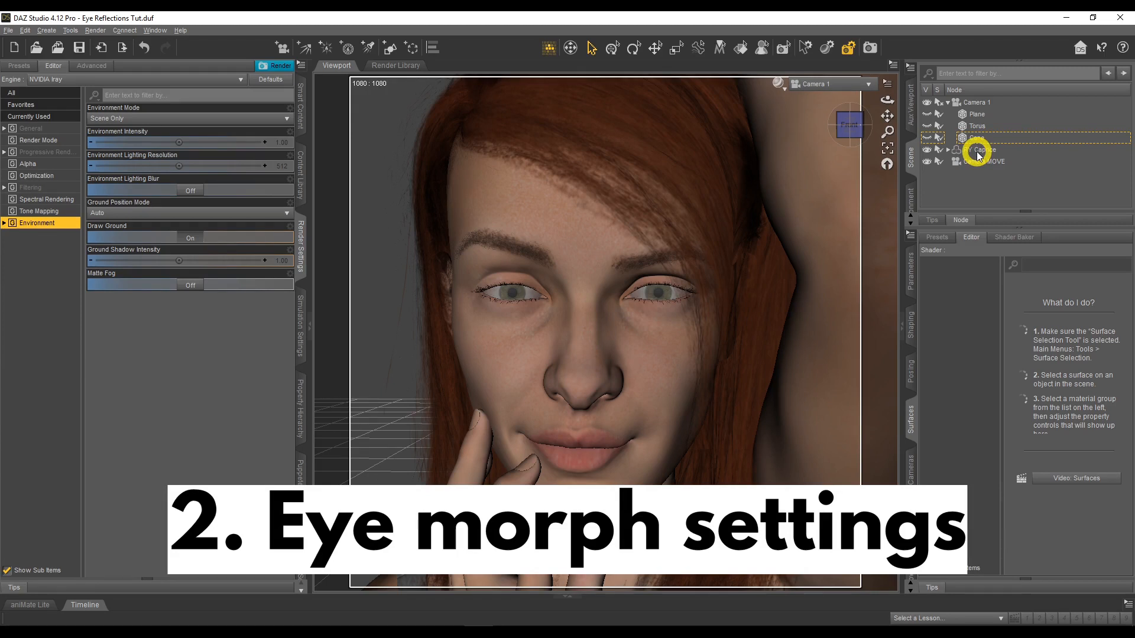
pyautogui.click(977, 153)
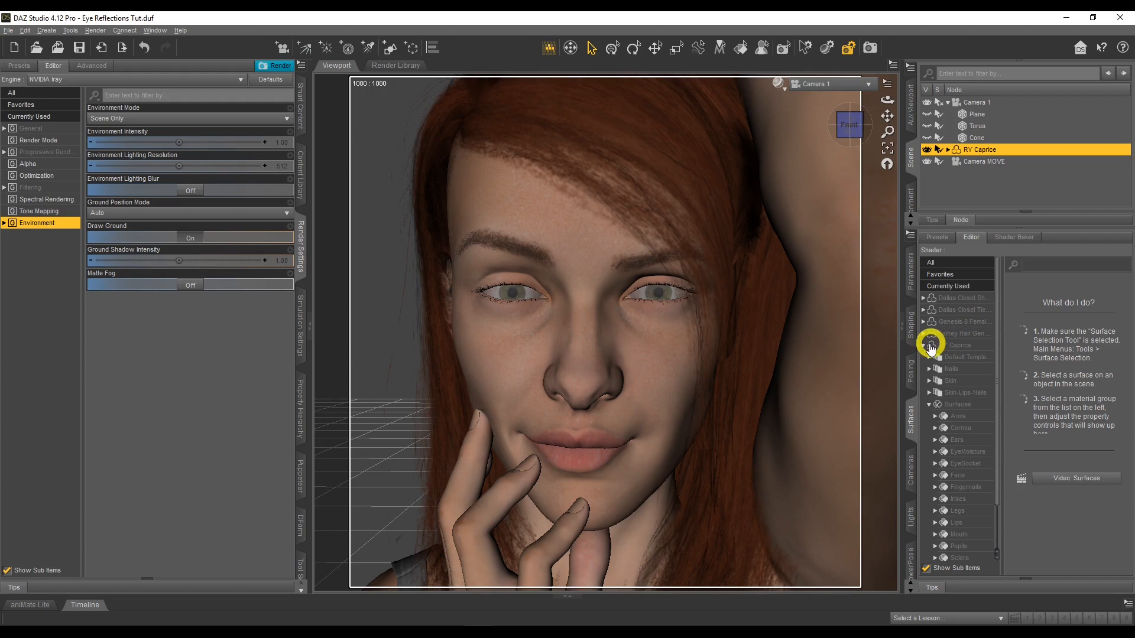
pyautogui.click(912, 335)
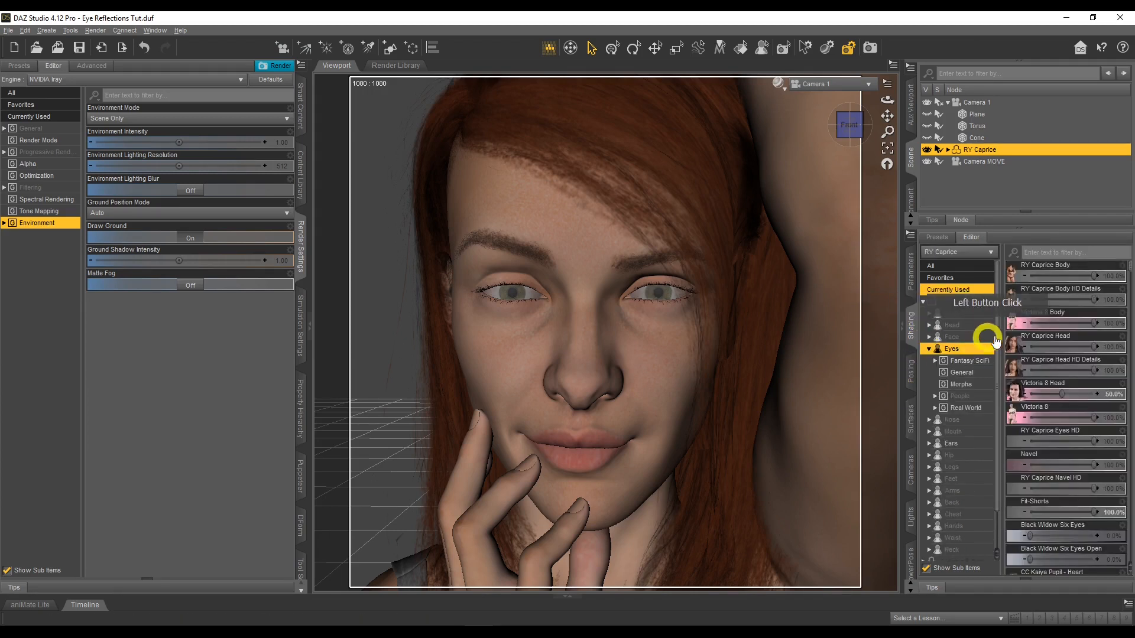
pyautogui.click(929, 348)
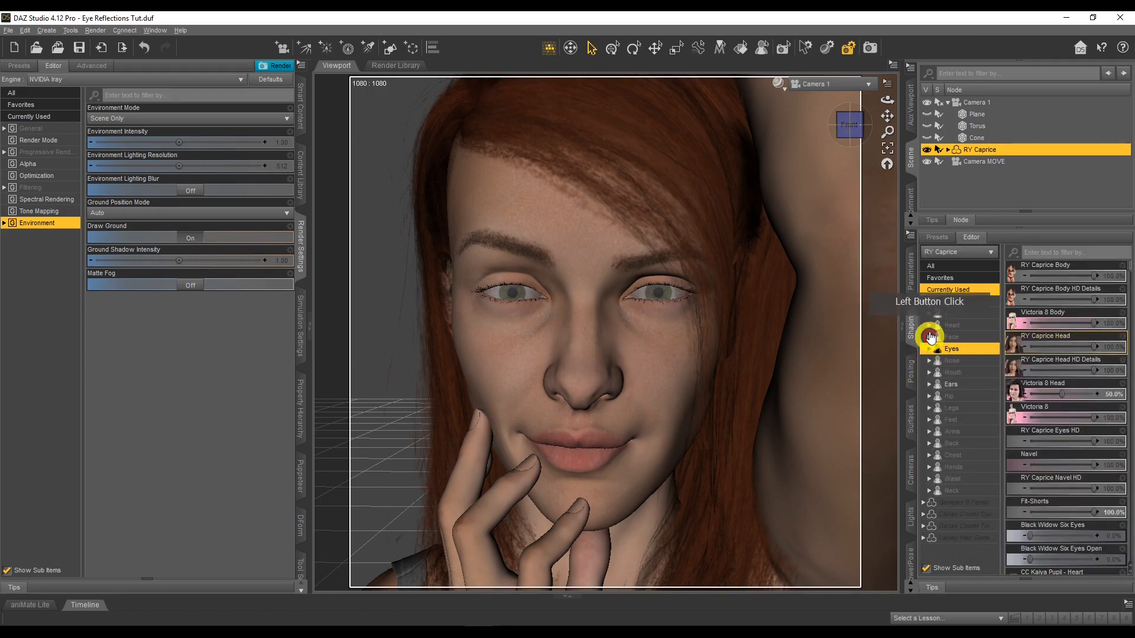
pyautogui.click(923, 302)
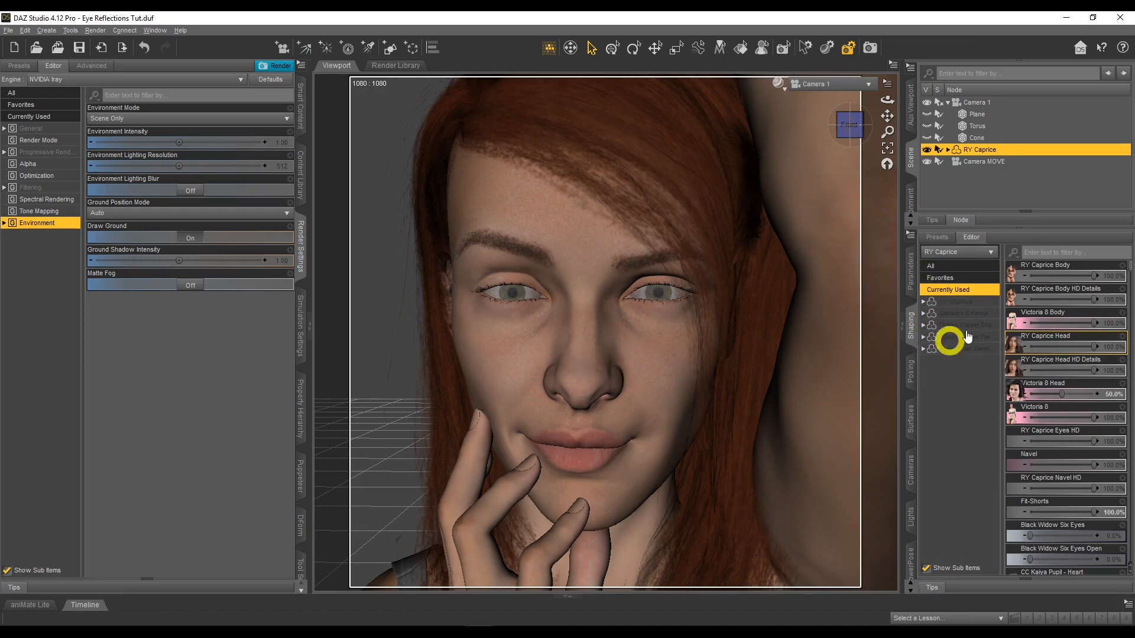
pyautogui.click(963, 302)
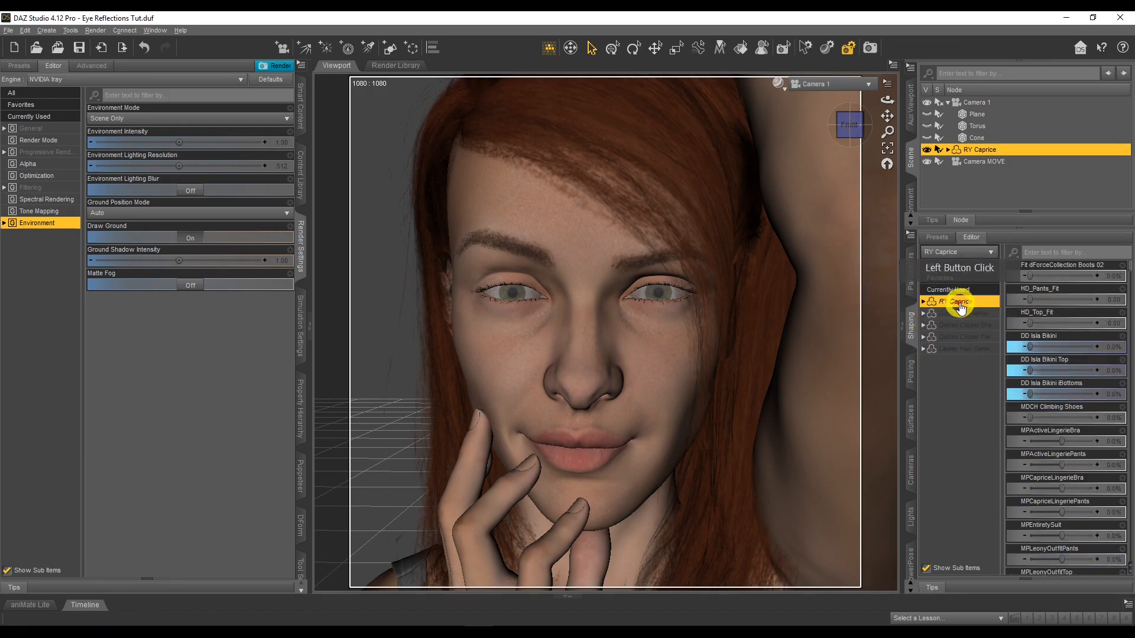
pyautogui.click(923, 302)
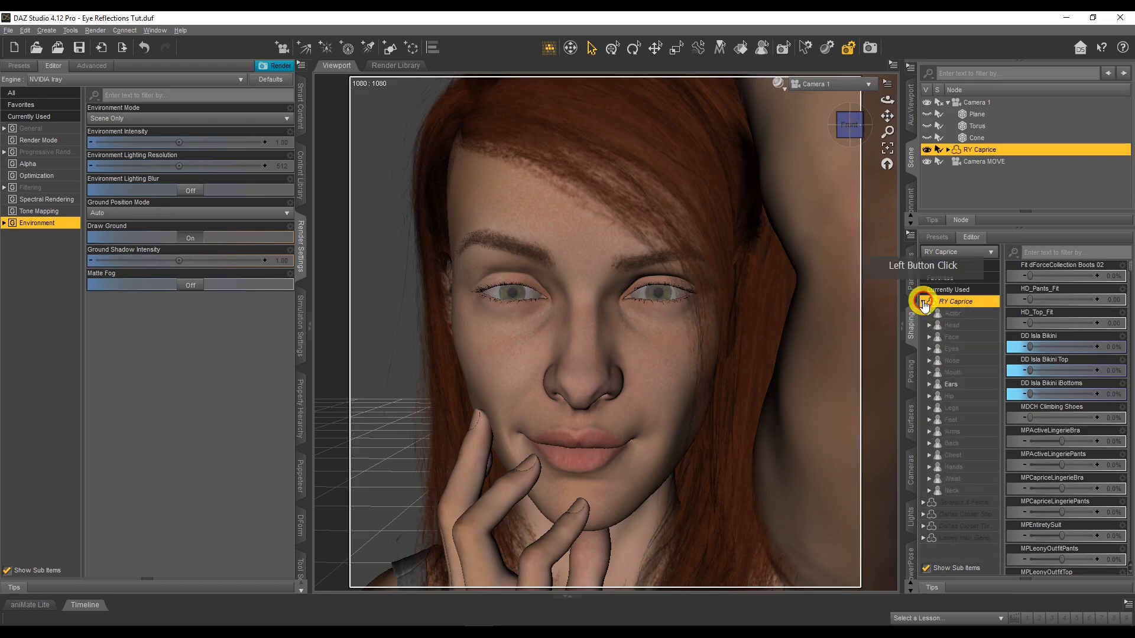
pyautogui.click(953, 349)
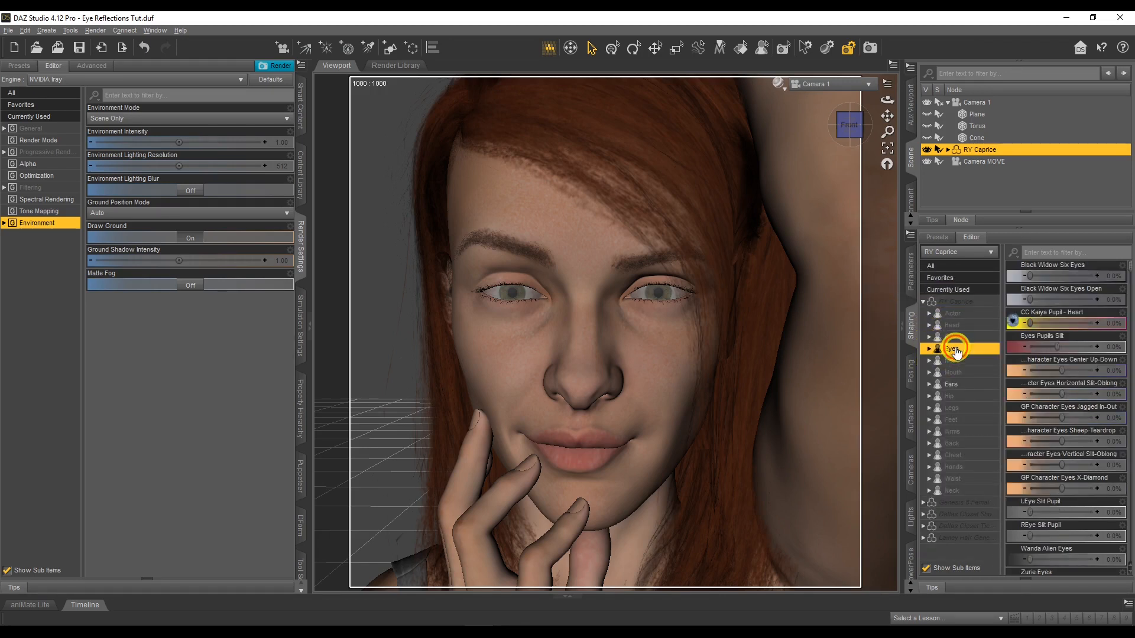
# Filter the eye morphs by "bulge" and set Eyes Cornea Bulge to 100%
pyautogui.click(1053, 255)
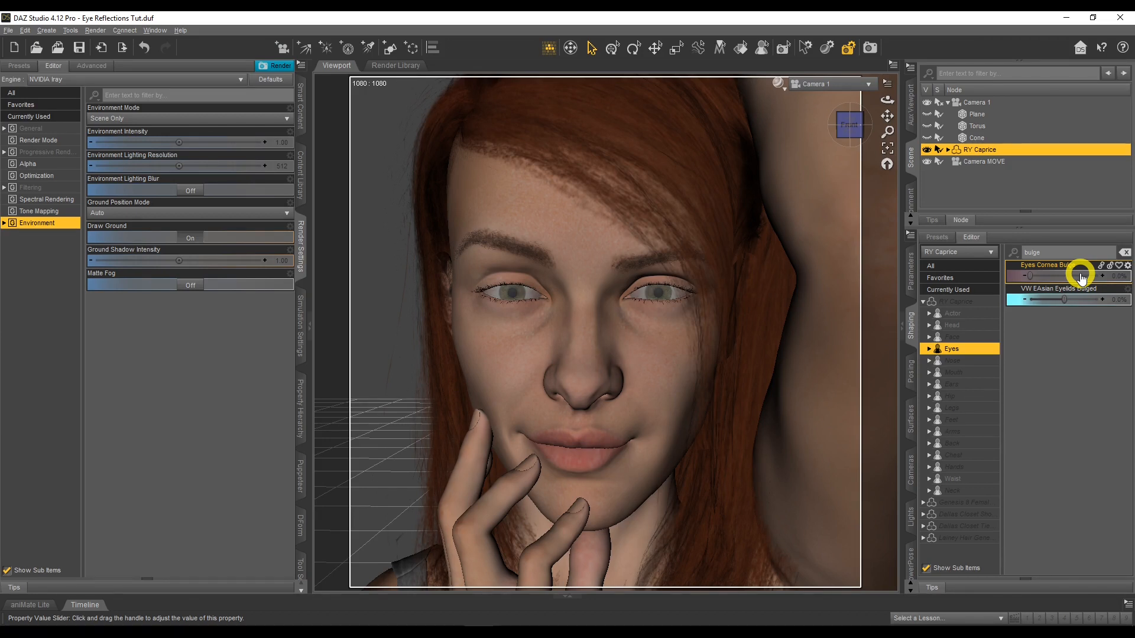
pyautogui.moveTo(1027, 277); pyautogui.dragTo(1097, 284)
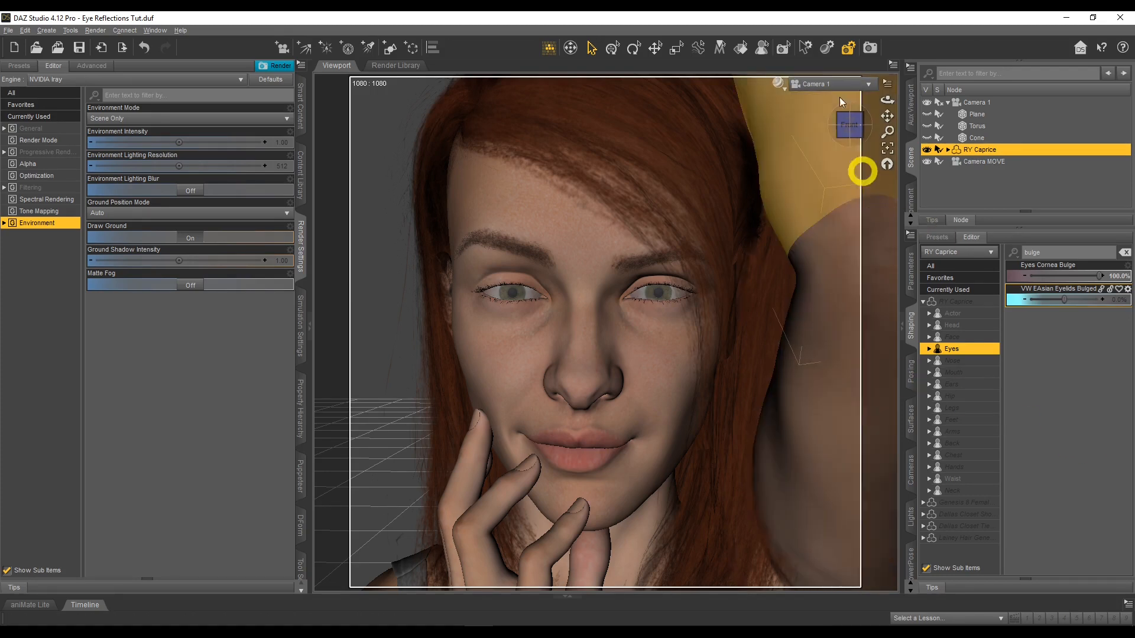
pyautogui.click(792, 57)
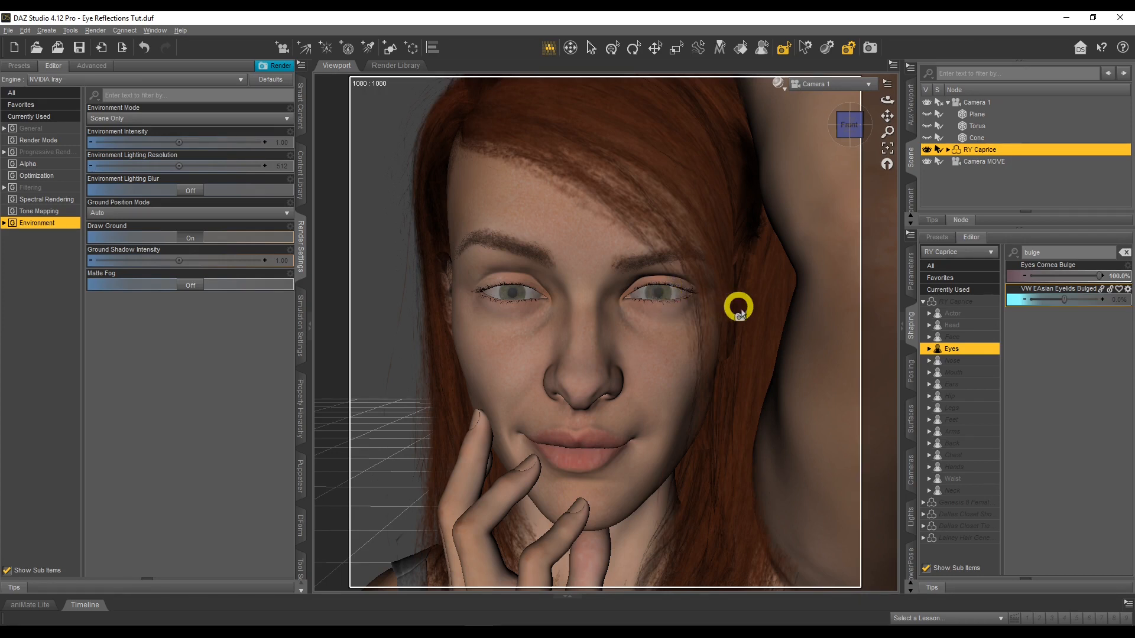
pyautogui.moveTo(1099, 276)
pyautogui.mouseDown()
pyautogui.moveTo(1031, 280)
pyautogui.moveTo(1121, 282)
pyautogui.mouseUp()
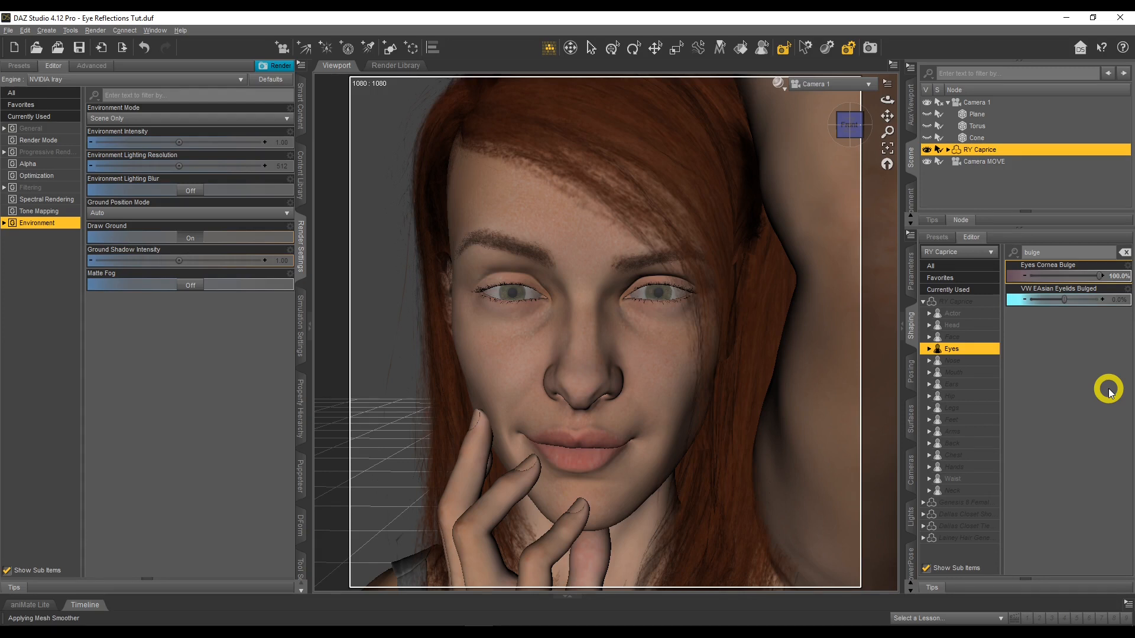
# Filter the eye morphs by "iris", set Eyes Iris Size to about 15%, and clear the filter
pyautogui.click(1060, 252)
pyautogui.moveTo(1060, 253); pyautogui.dragTo(1022, 254)
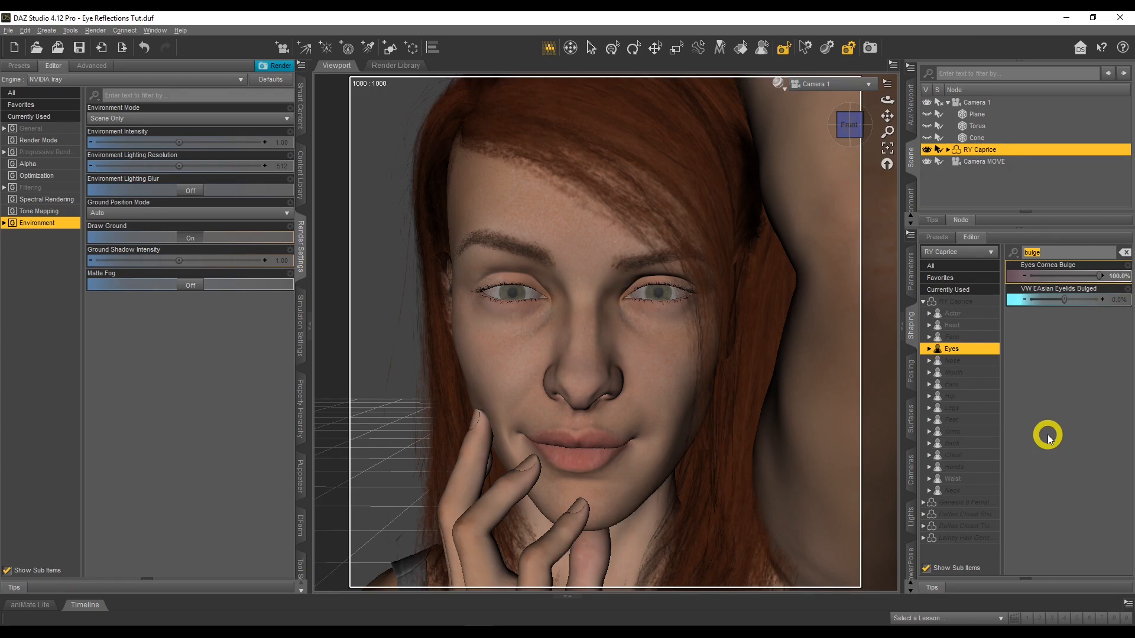
pyautogui.write('iris')
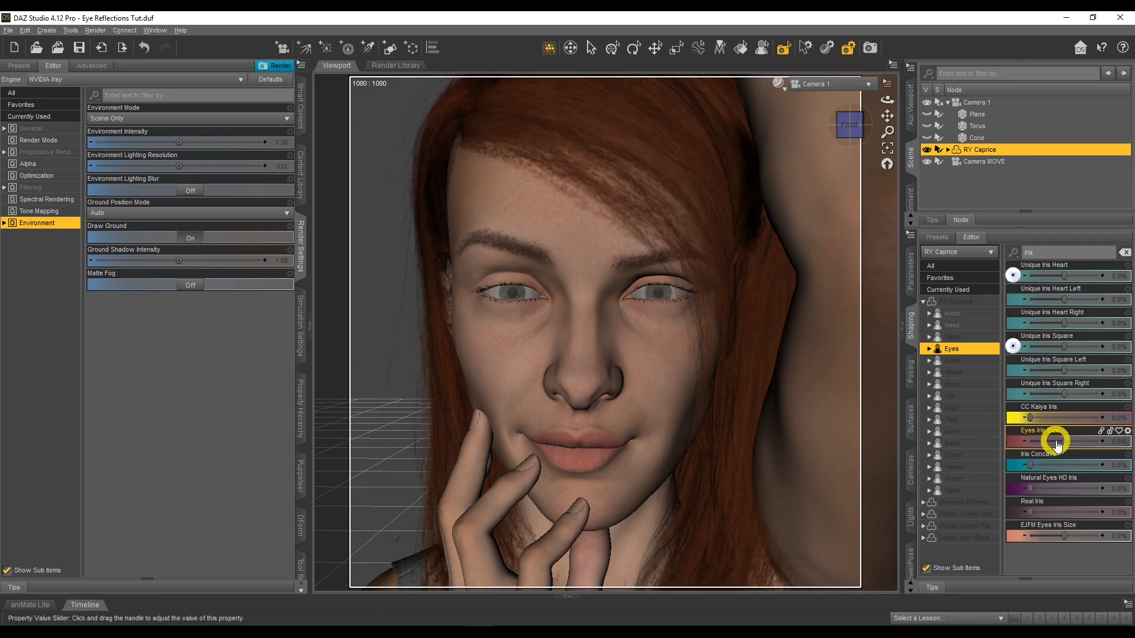
pyautogui.moveTo(1064, 441)
pyautogui.mouseDown()
pyautogui.moveTo(1115, 441)
pyautogui.moveTo(1068, 441)
pyautogui.mouseUp()
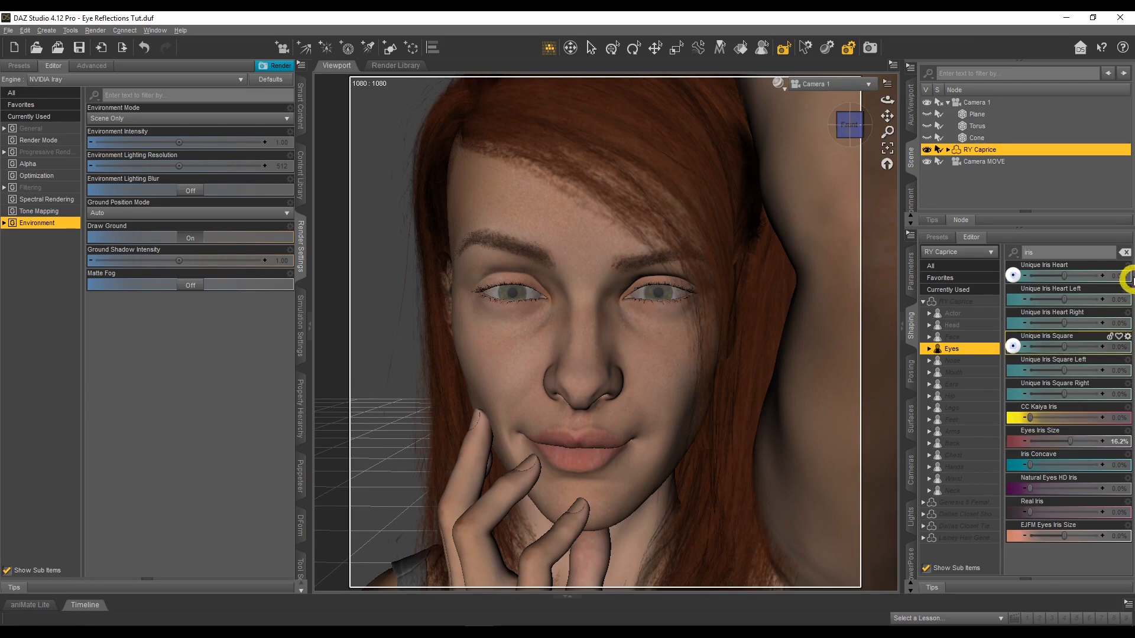
pyautogui.click(1125, 252)
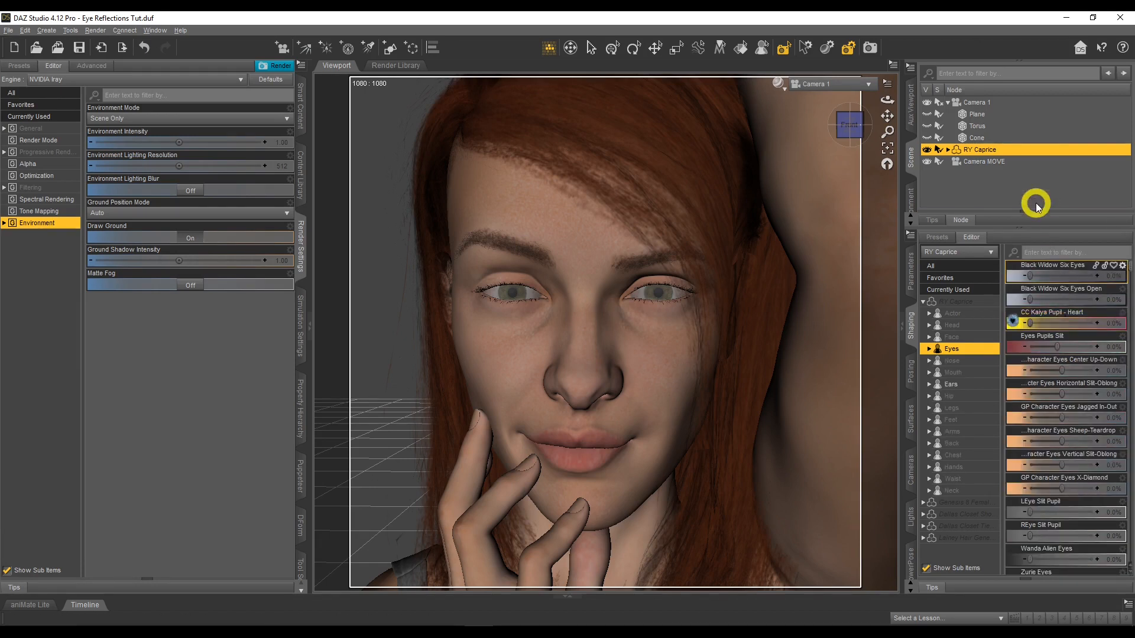
# Switch the viewport to the NVIDIA Iray preview and set the render Environment Mode to Dome Only
pyautogui.click(781, 89)
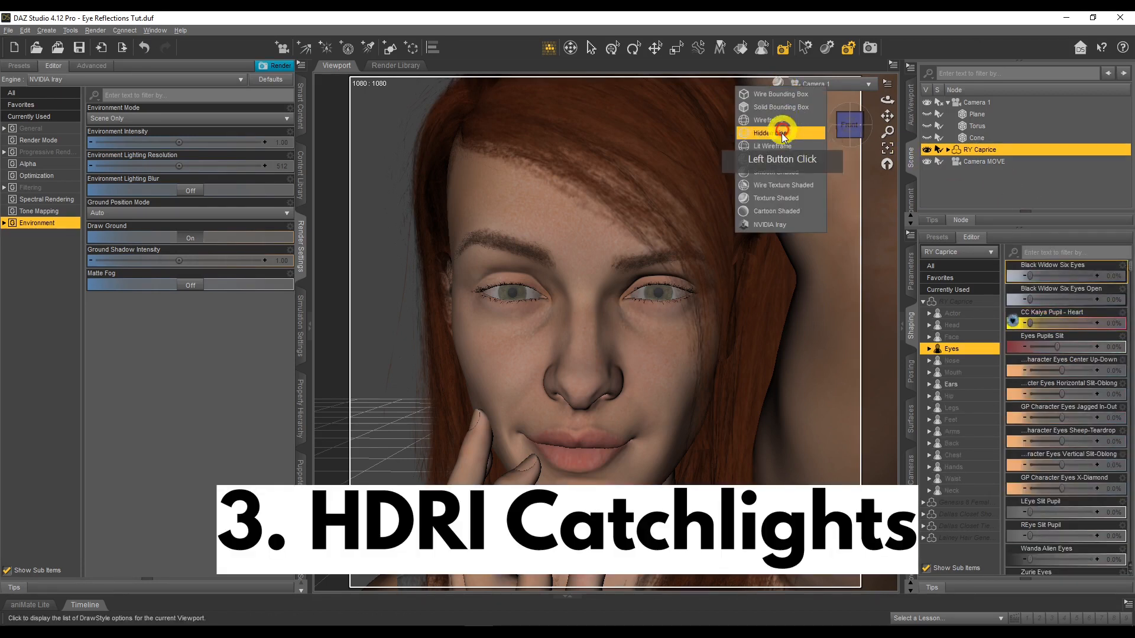
pyautogui.click(780, 220)
pyautogui.click(184, 212)
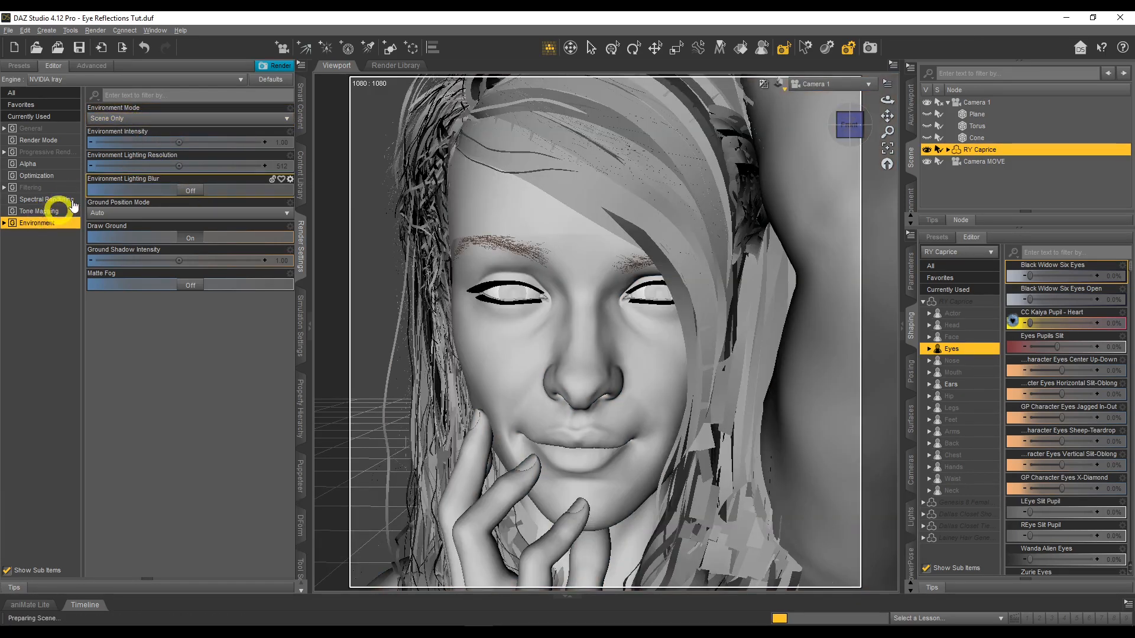
pyautogui.click(129, 120)
pyautogui.click(125, 143)
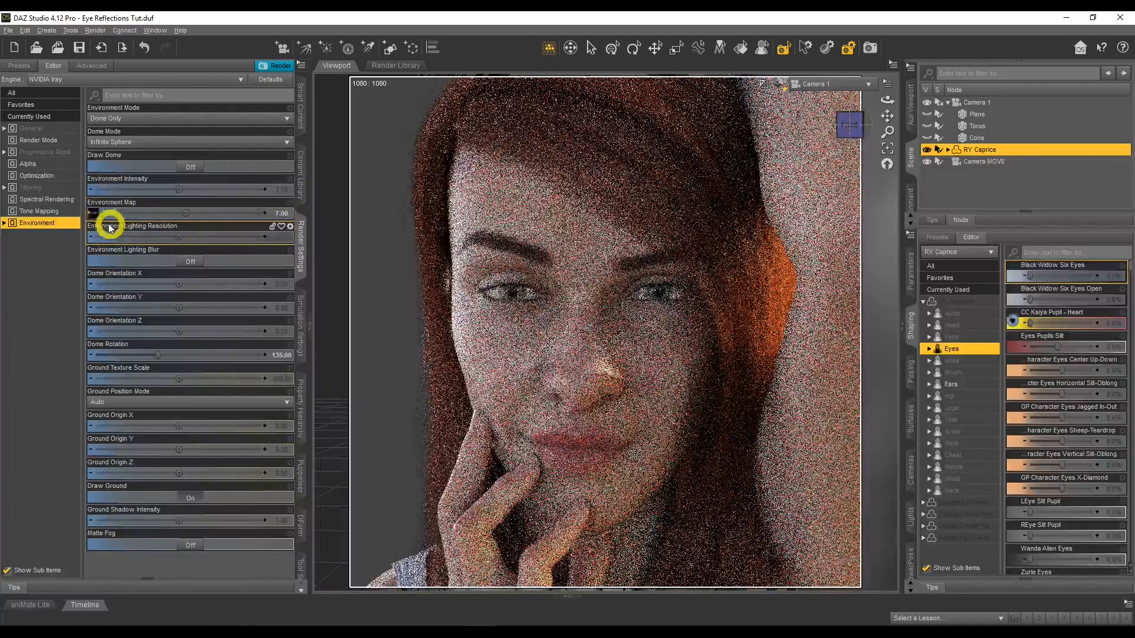
# Set the environment's Dome Orientation X to 25 and its Dome Rotation to 235
pyautogui.moveTo(93, 215)
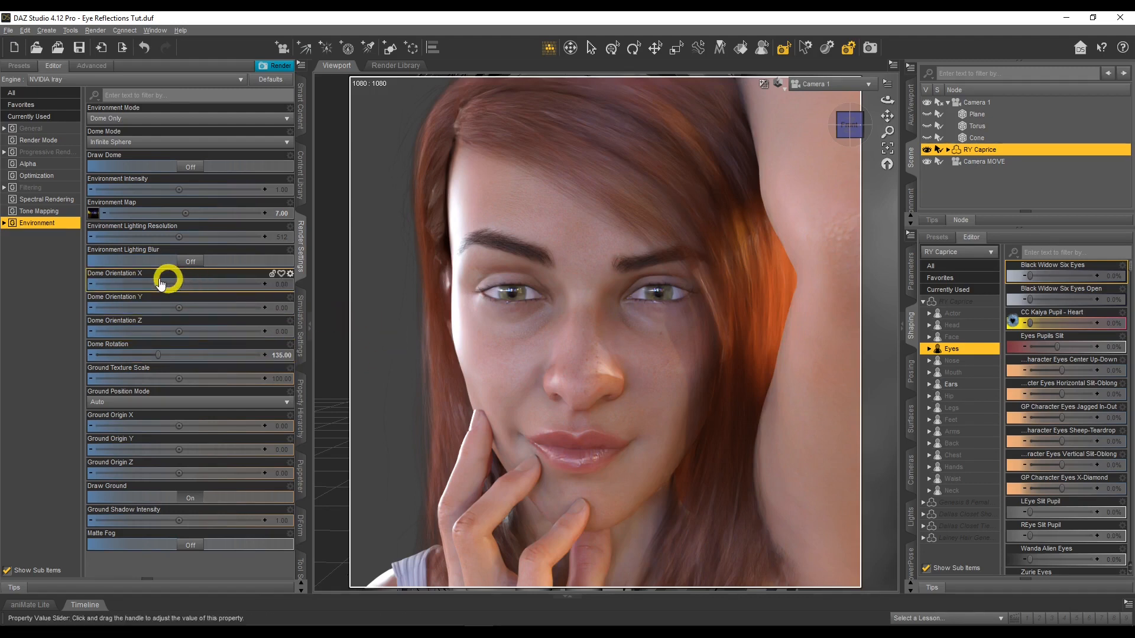
pyautogui.click(284, 286)
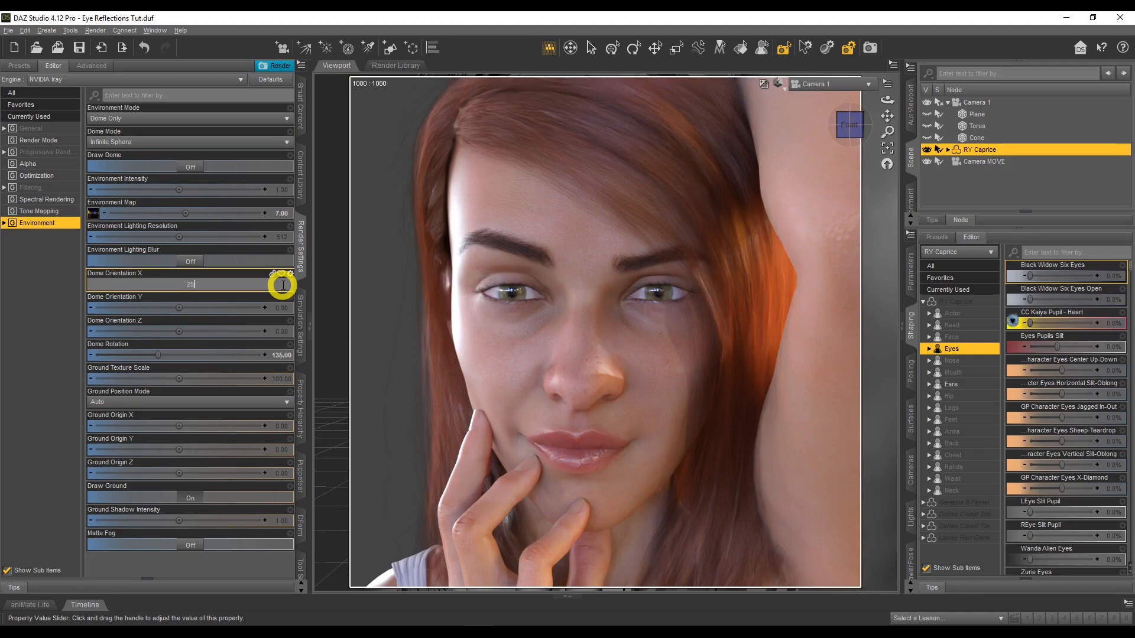
pyautogui.write('25')
pyautogui.press('Return')
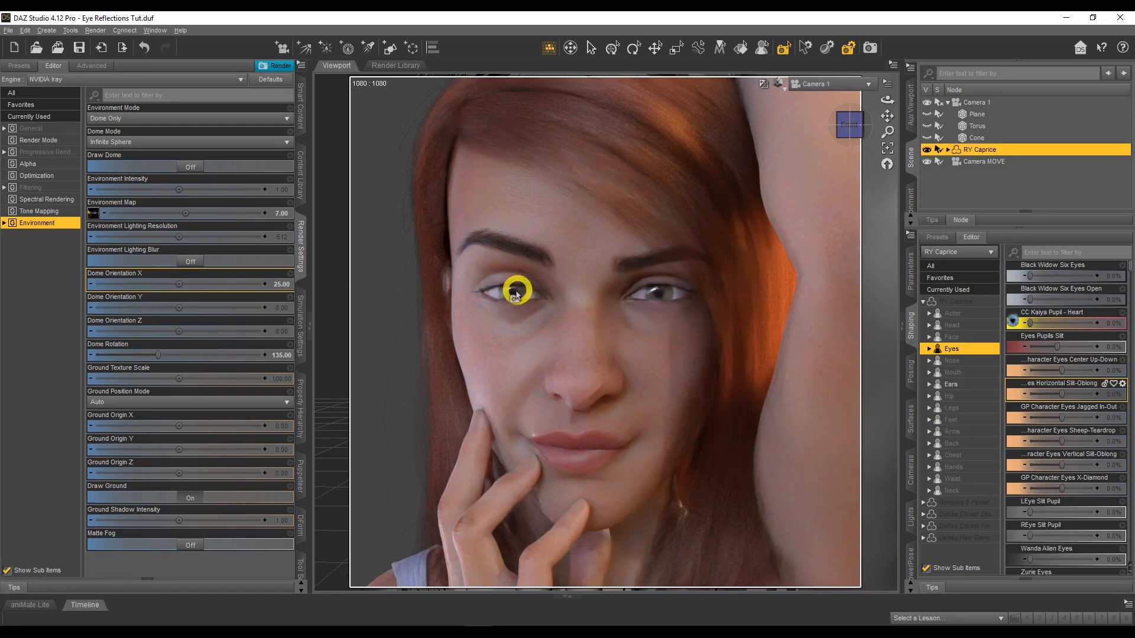
pyautogui.click(284, 356)
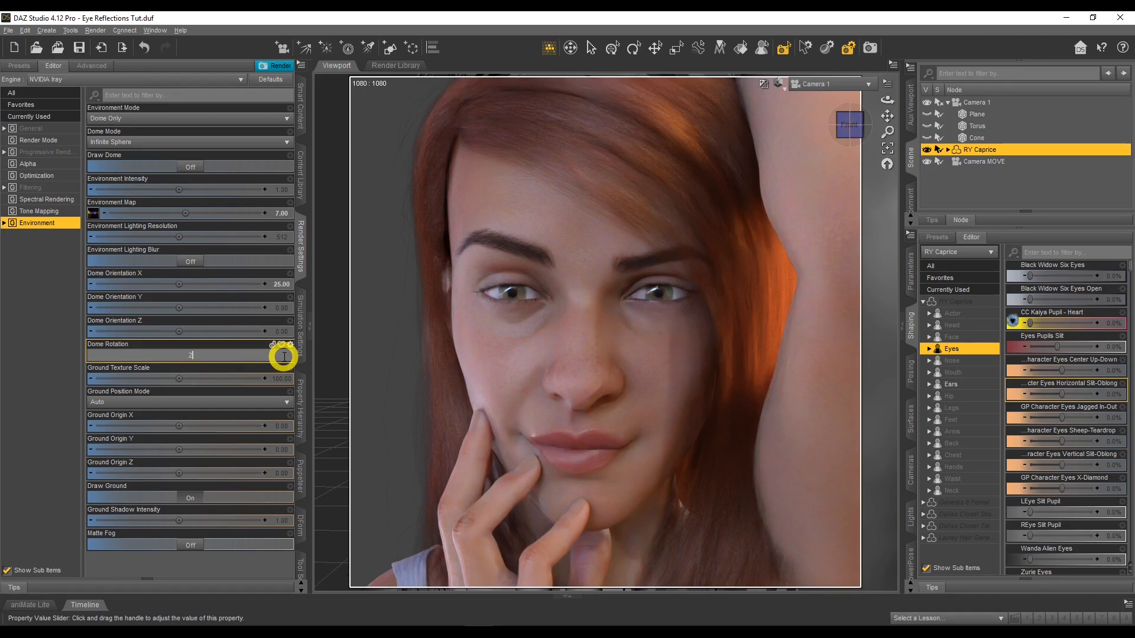
pyautogui.write('2')
pyautogui.press('Return')
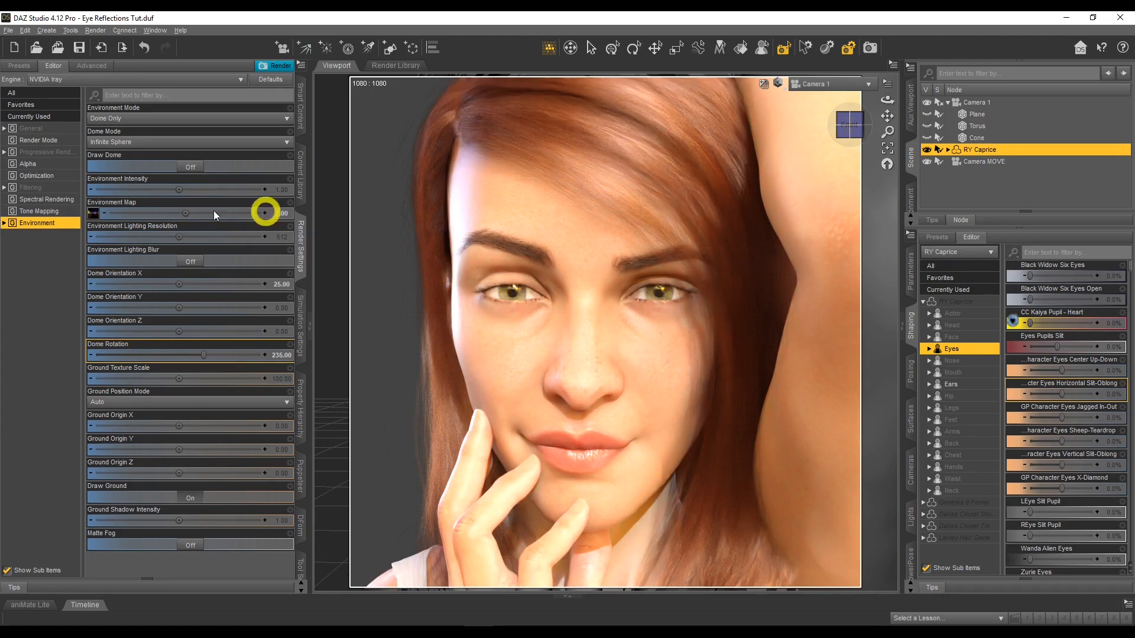
# Set the Environment Map intensity to 4 and Dome Orientation Z to 25
pyautogui.click(278, 214)
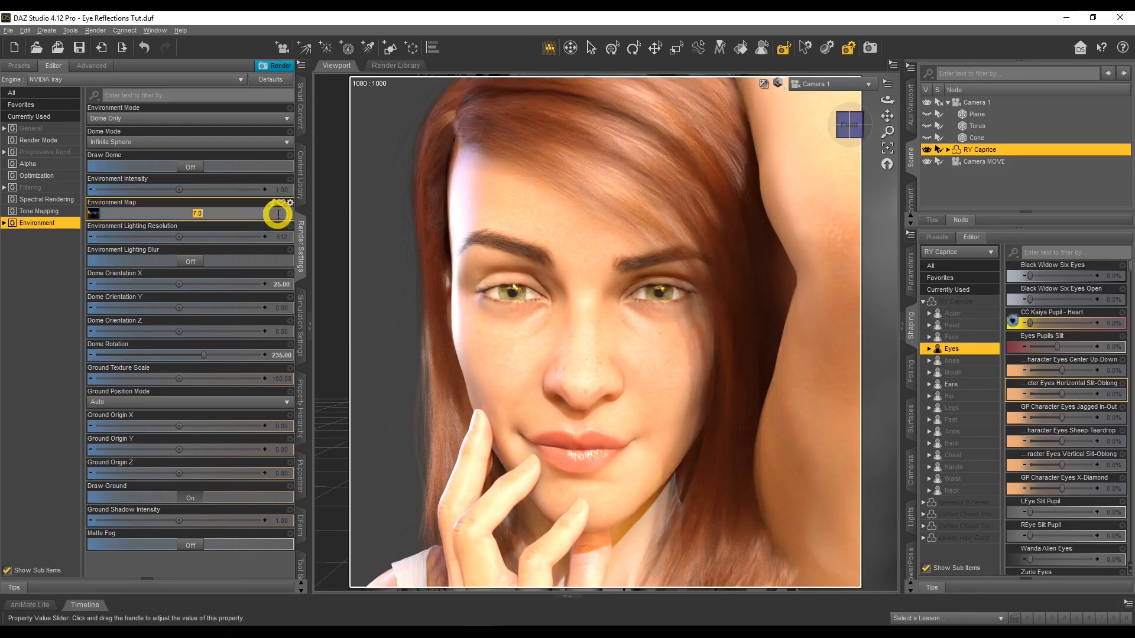
pyautogui.write('4')
pyautogui.press('Return')
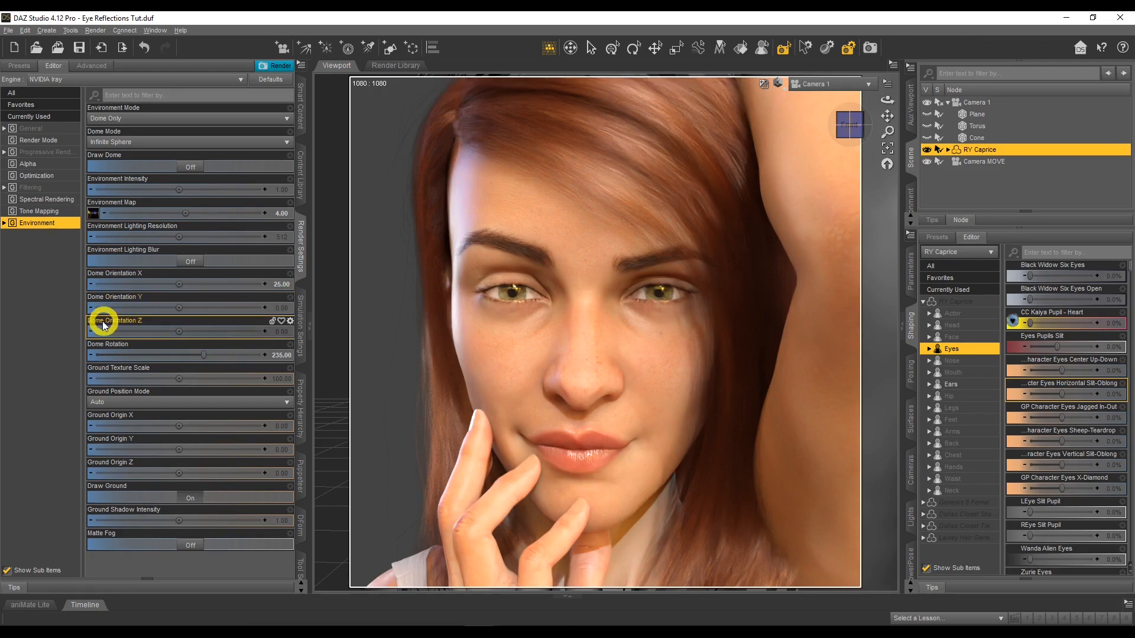
pyautogui.click(284, 330)
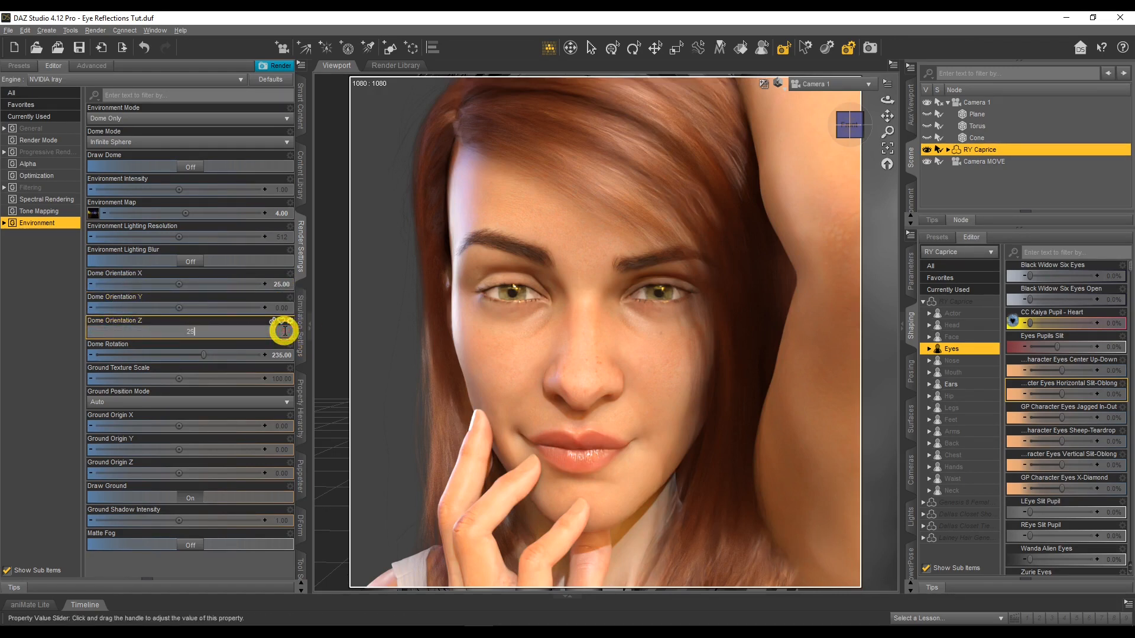
pyautogui.press('Return')
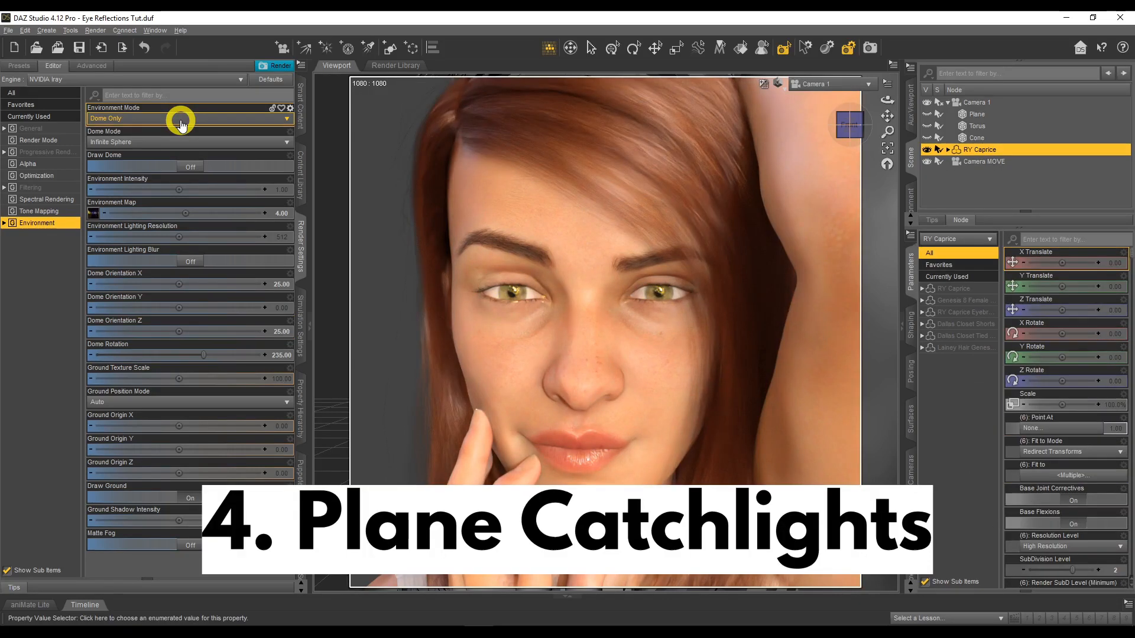
# Set the Environment Mode to Scene Only and make the plane under Camera 1 visible
pyautogui.click(177, 117)
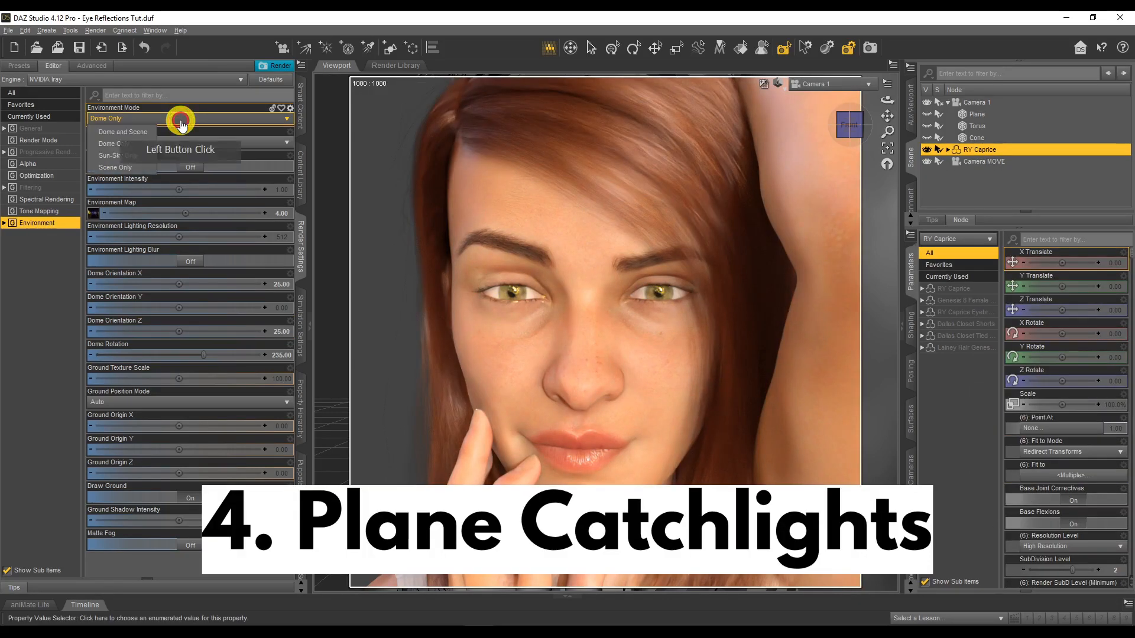
pyautogui.click(131, 170)
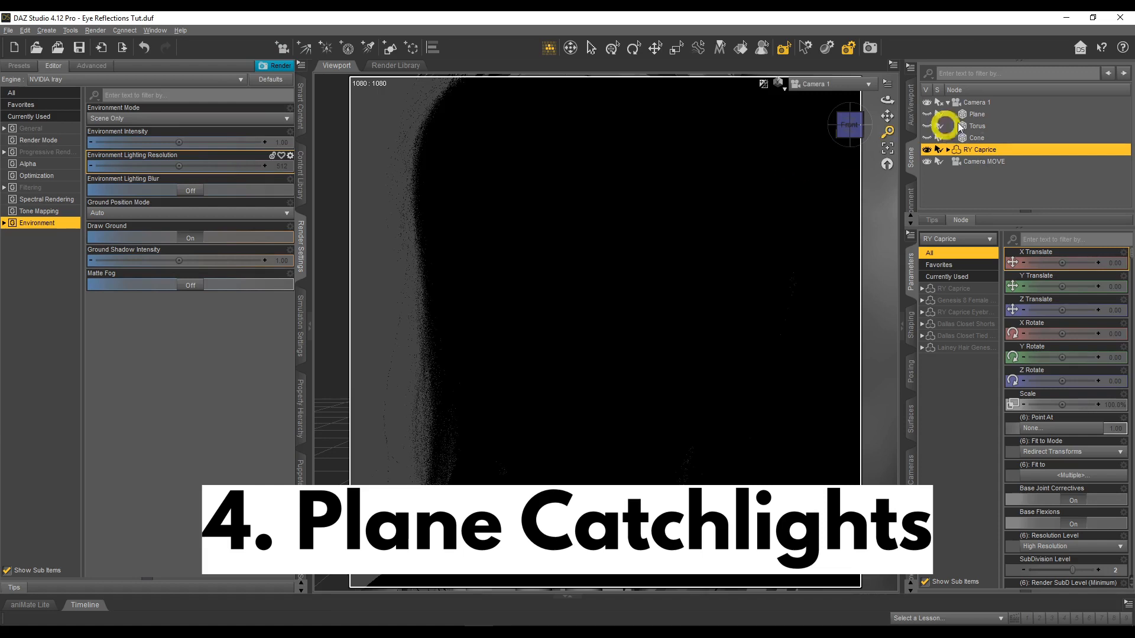
pyautogui.click(973, 114)
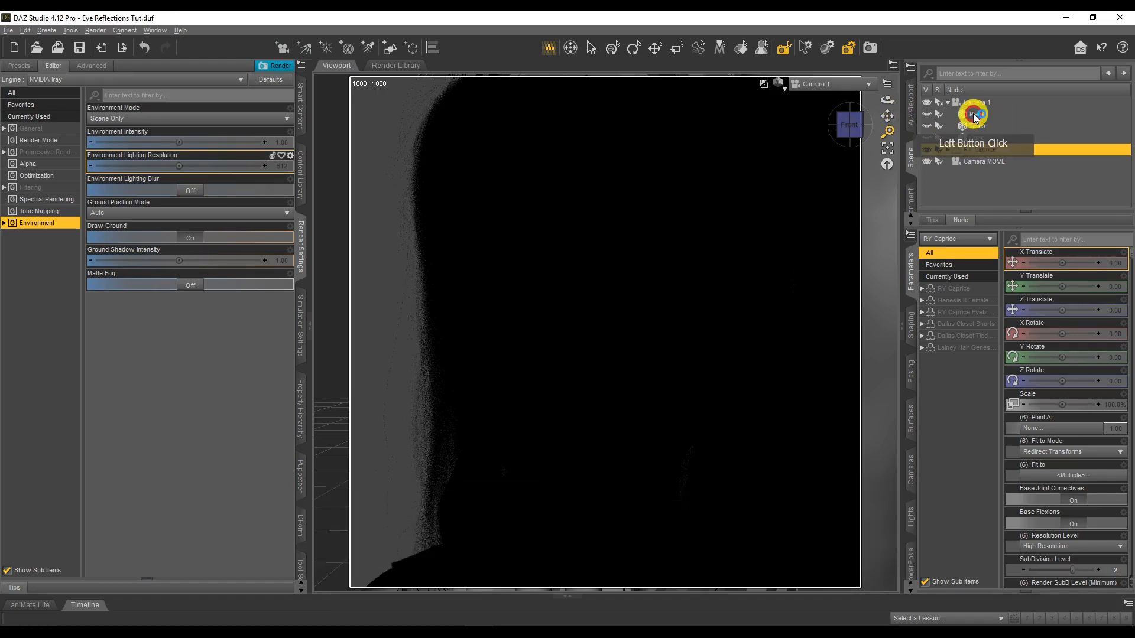
pyautogui.click(928, 114)
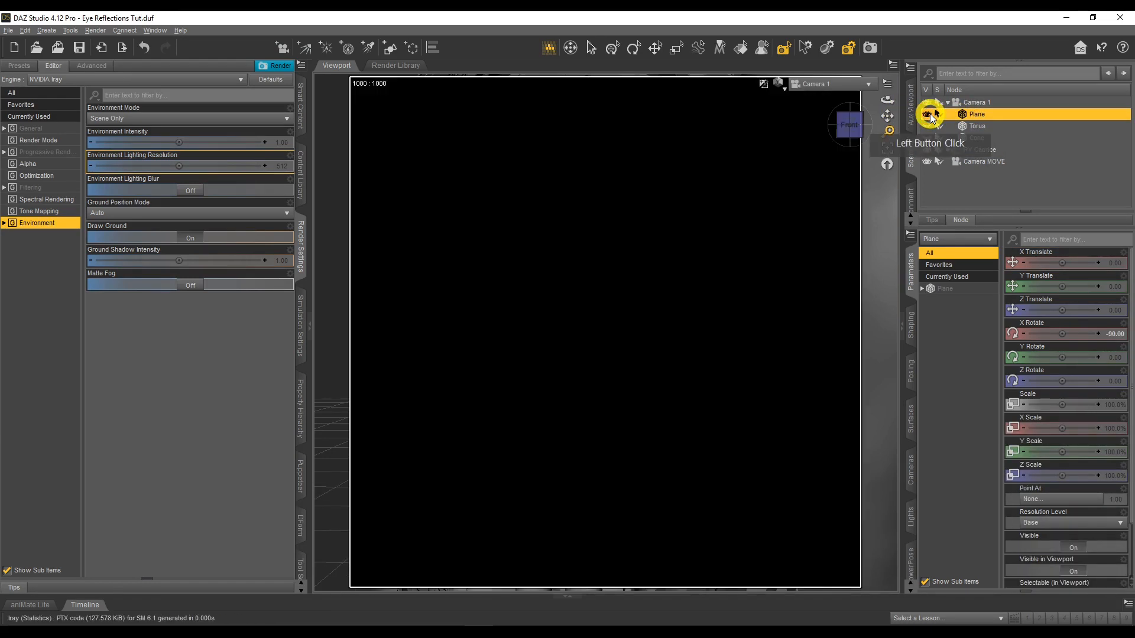
# View the scene through Camera MOVE and shift the plane back along Camera 1 with a Z Translate of about 4.35
pyautogui.click(827, 86)
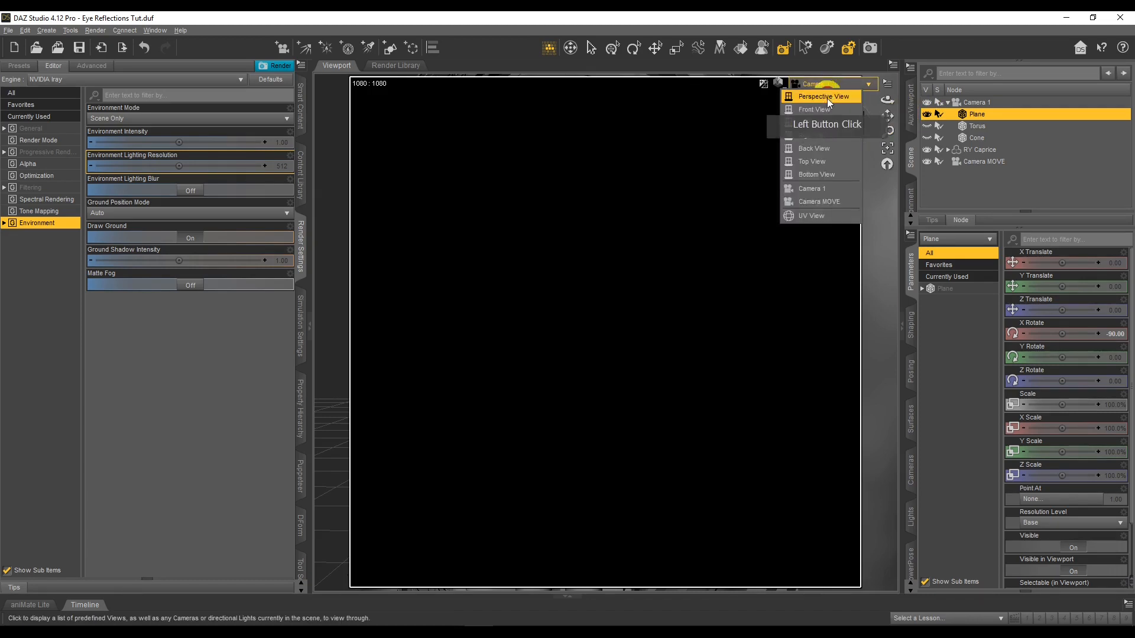
pyautogui.click(830, 188)
pyautogui.moveTo(884, 101)
pyautogui.mouseDown()
pyautogui.moveTo(858, 97)
pyautogui.moveTo(887, 105)
pyautogui.mouseUp()
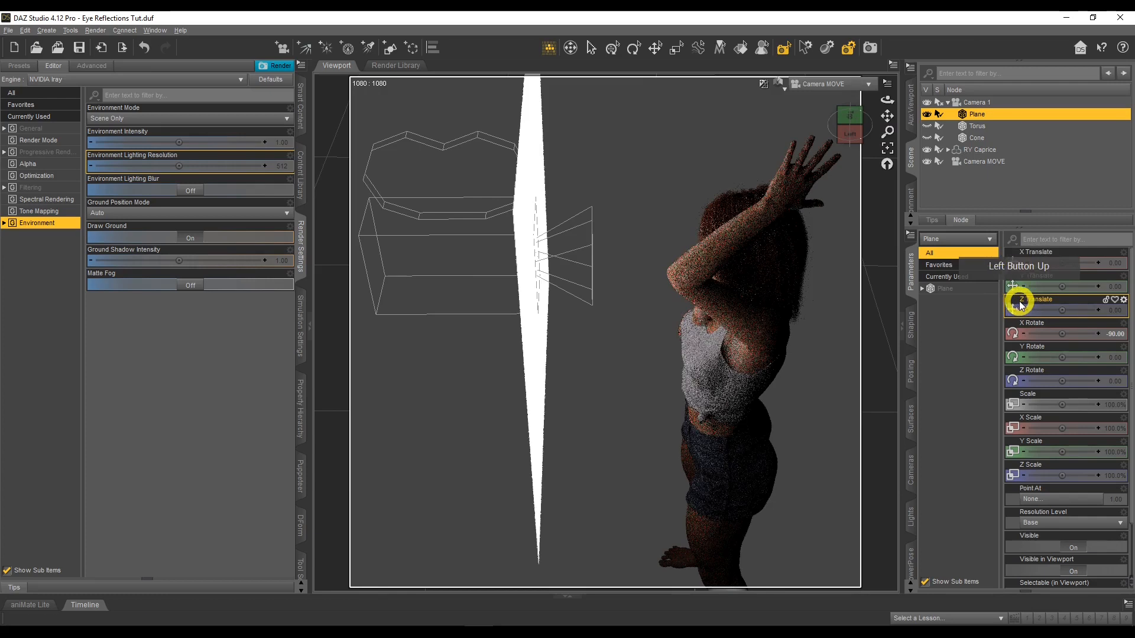
pyautogui.moveTo(1059, 310); pyautogui.dragTo(1057, 308)
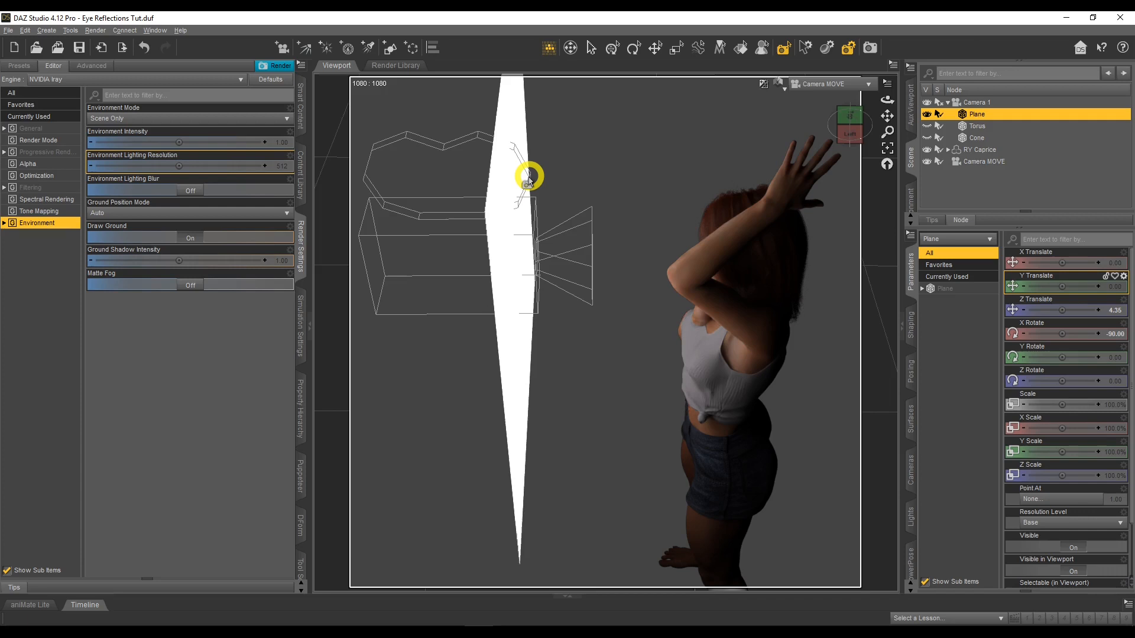
# View the scene through Camera 1 and set the plane's emission Luminance to 1000
pyautogui.click(820, 88)
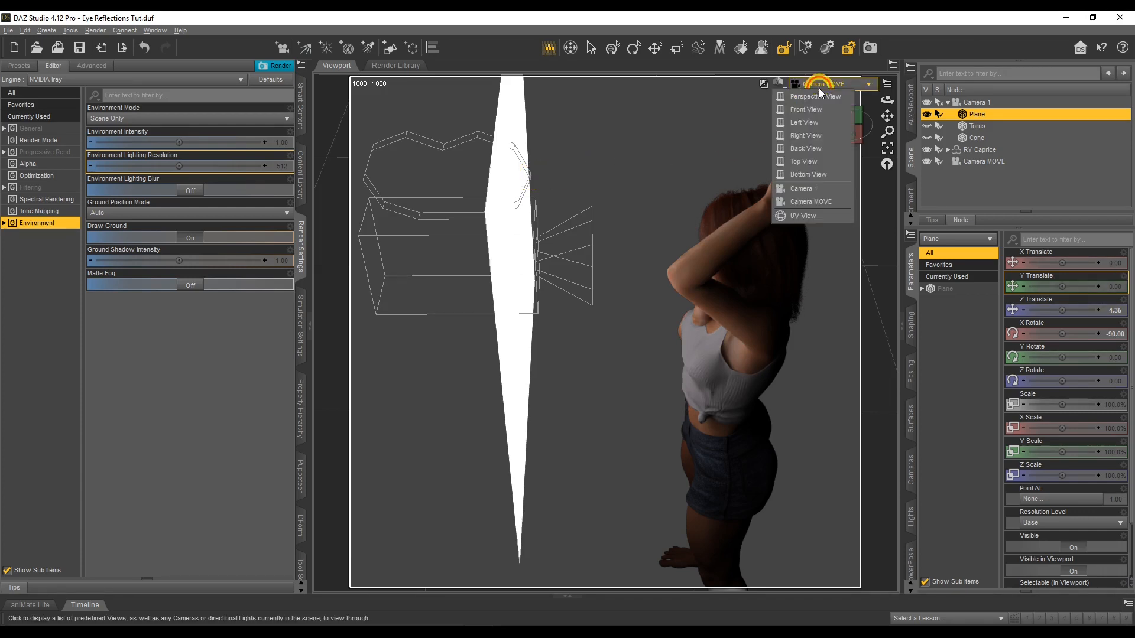
pyautogui.click(831, 189)
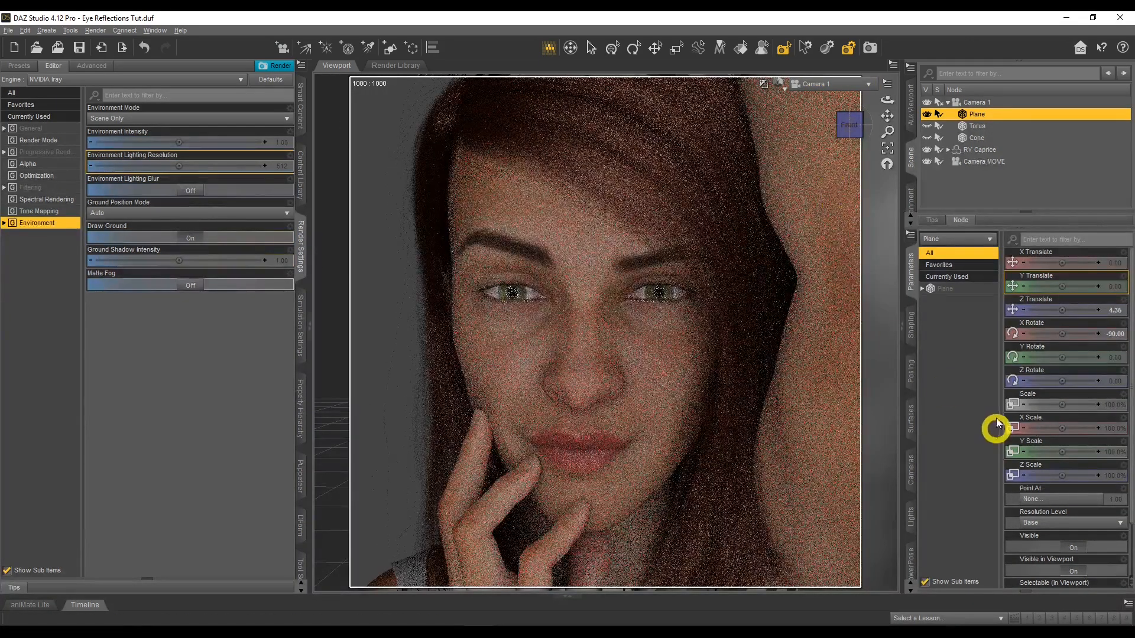
pyautogui.click(910, 417)
pyautogui.click(961, 309)
pyautogui.scroll(-3, 1107, 373)
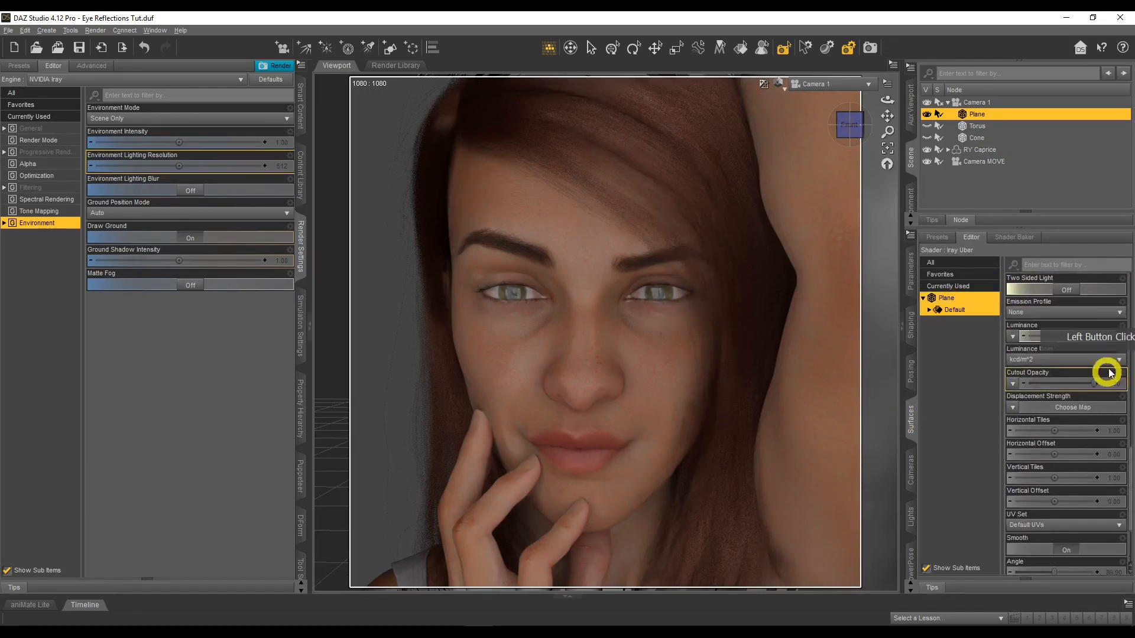
pyautogui.click(1119, 337)
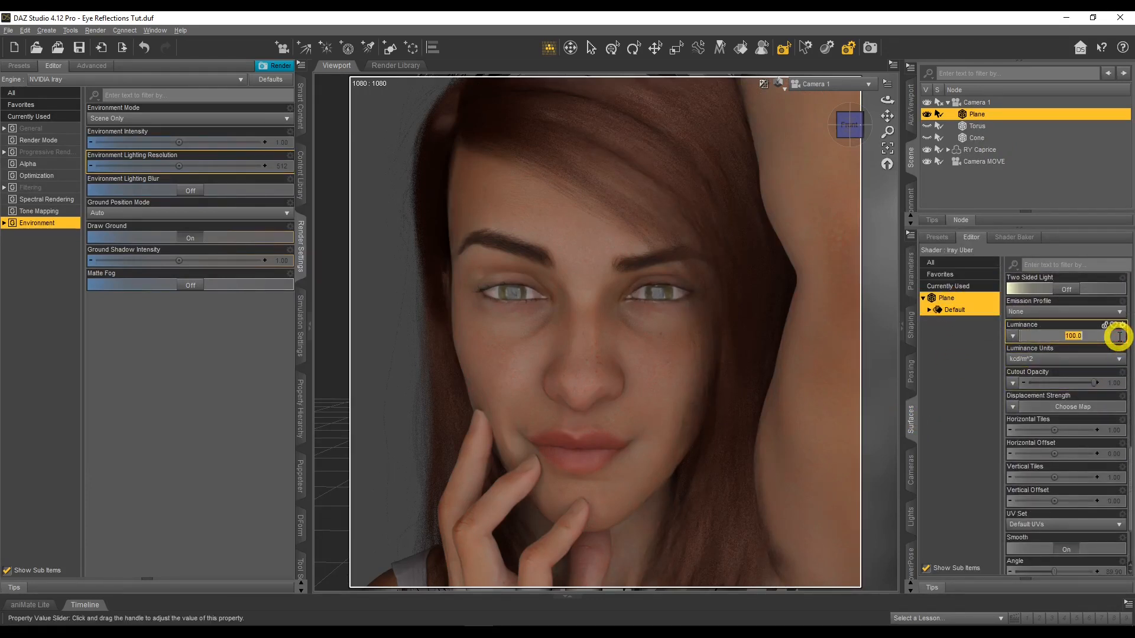
pyautogui.write('1000')
pyautogui.press('Return')
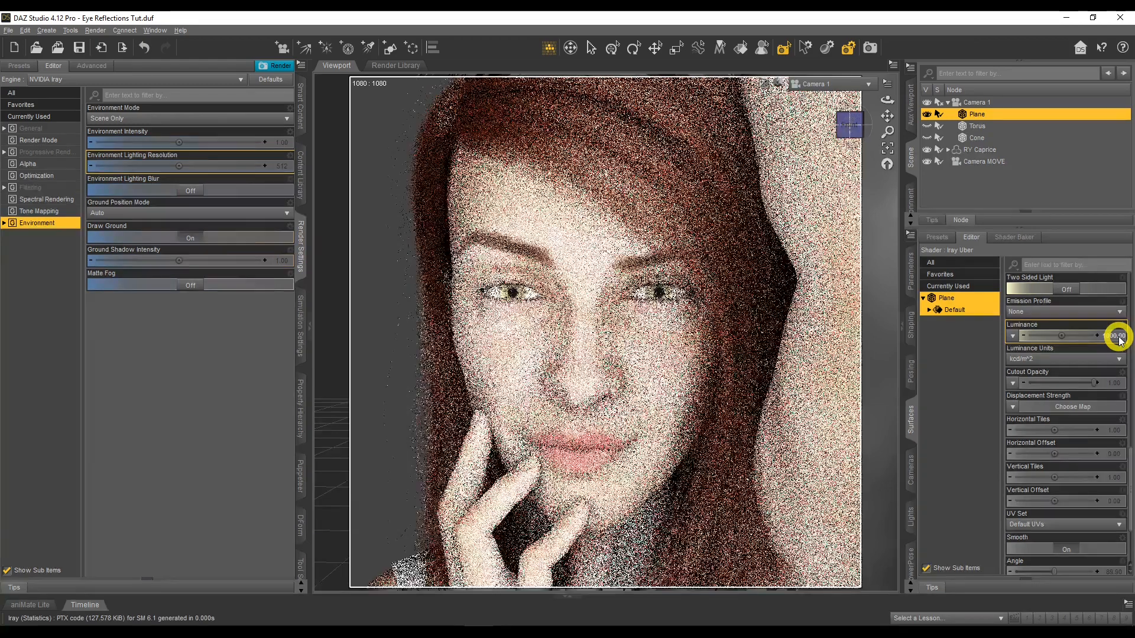
# Try a Luminance of 500 on the plane's surface and reduce it further to 250
pyautogui.click(1119, 339)
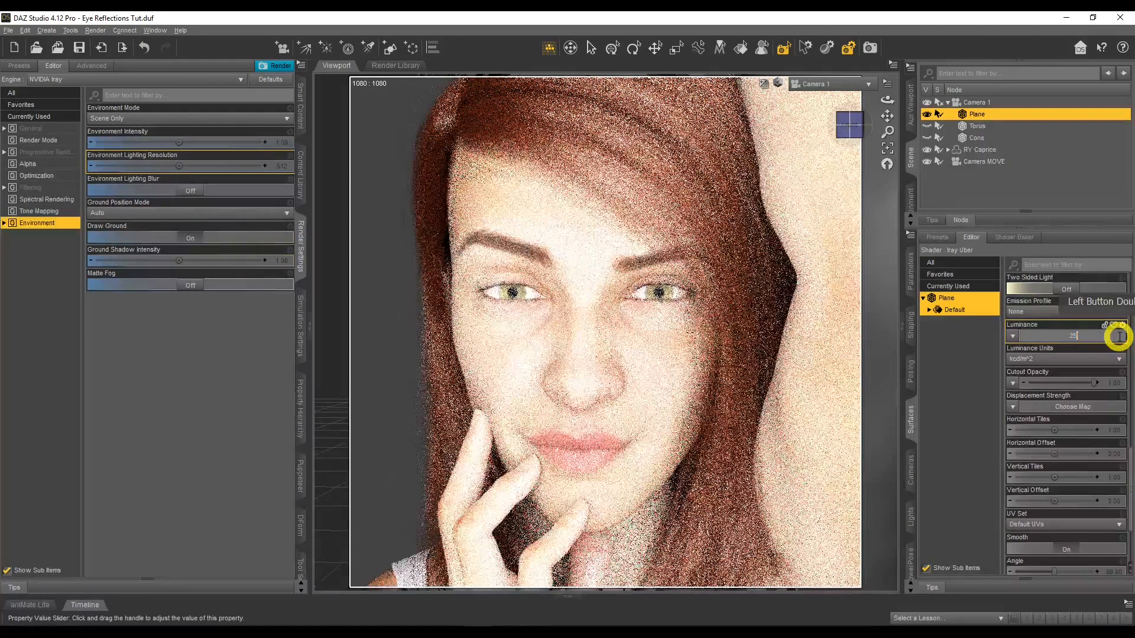
pyautogui.write('25')
pyautogui.press('Return')
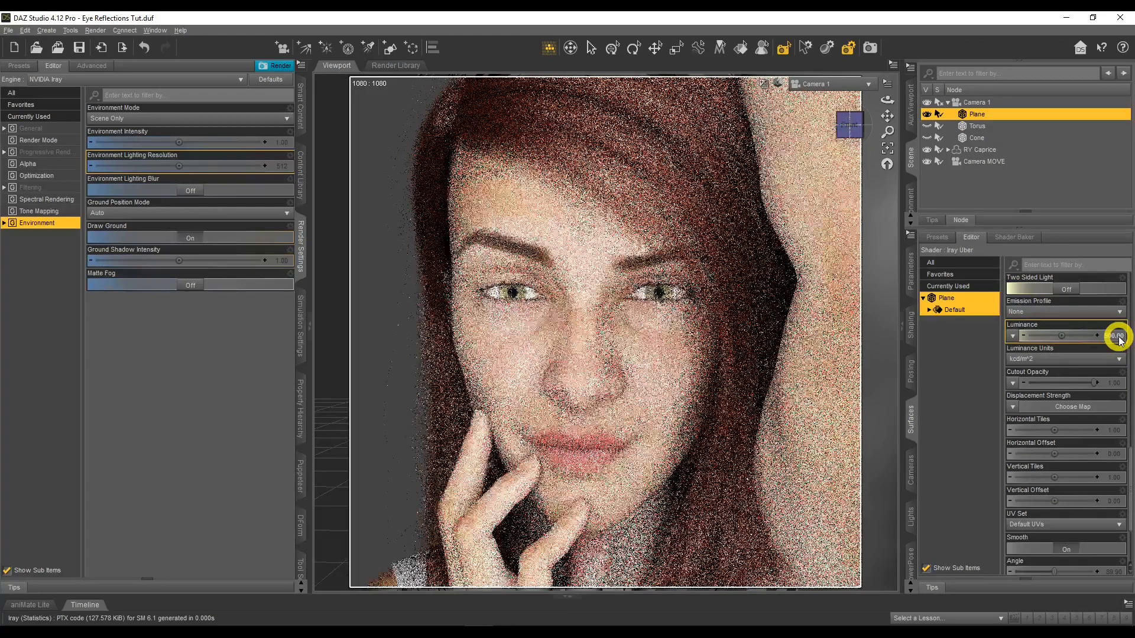
pyautogui.click(1119, 339)
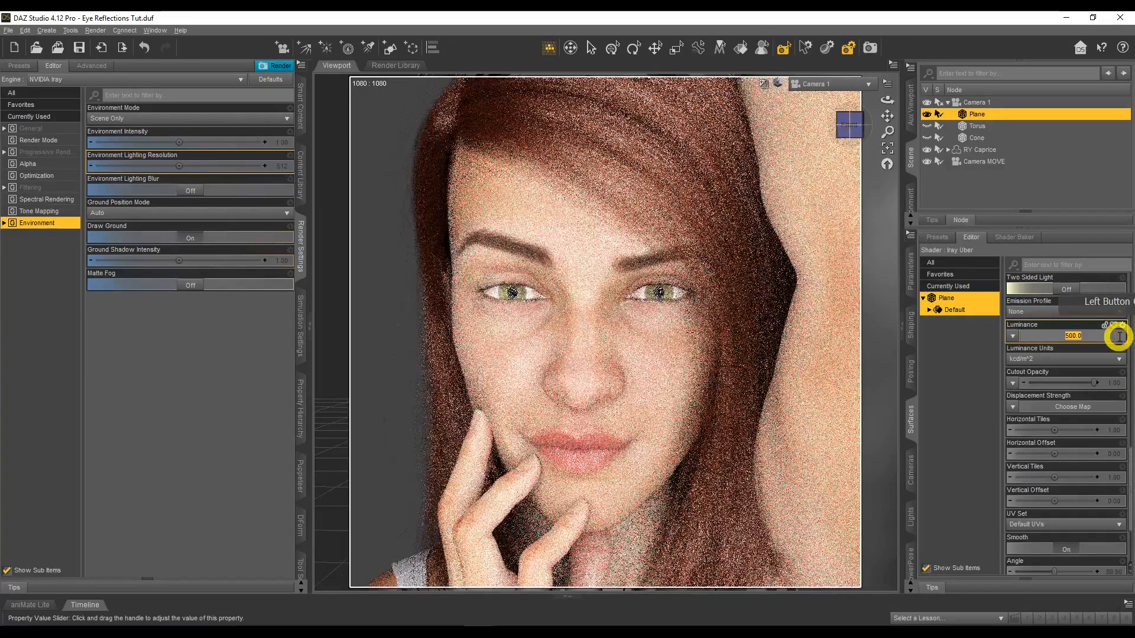
pyautogui.write('500')
pyautogui.press('Return')
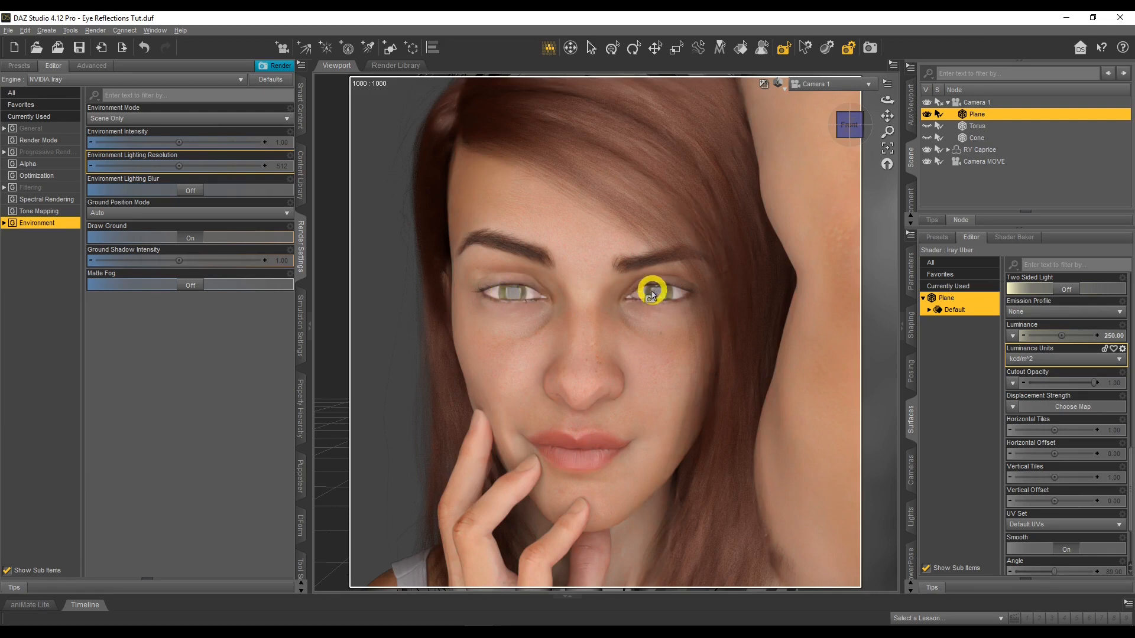
# Scale the plane down uniformly to 50%
pyautogui.click(911, 263)
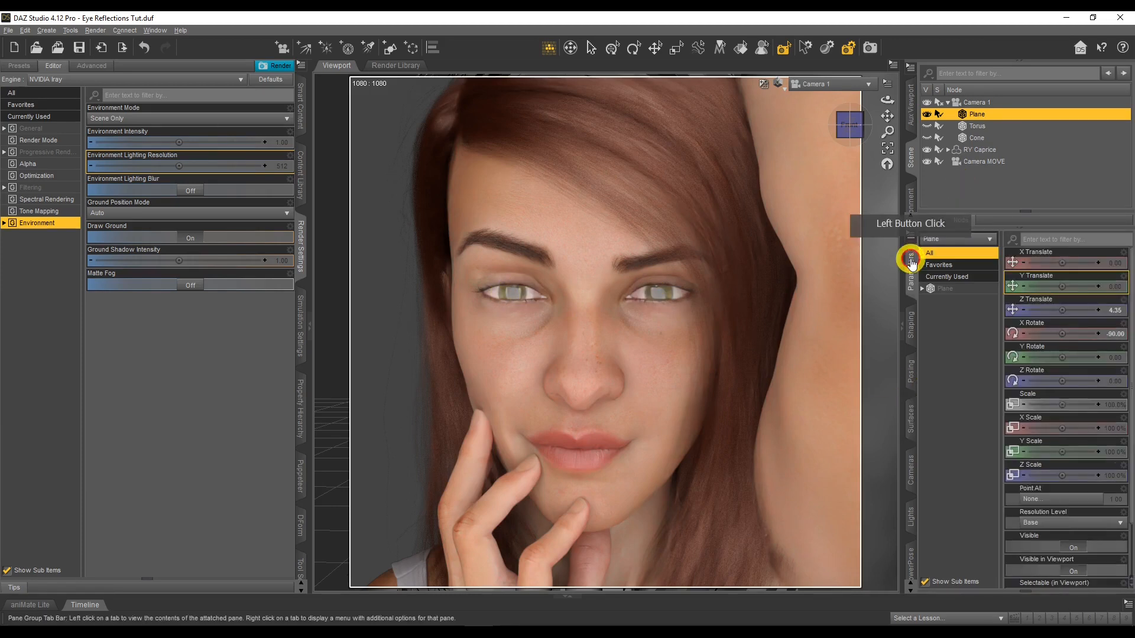
pyautogui.click(1111, 408)
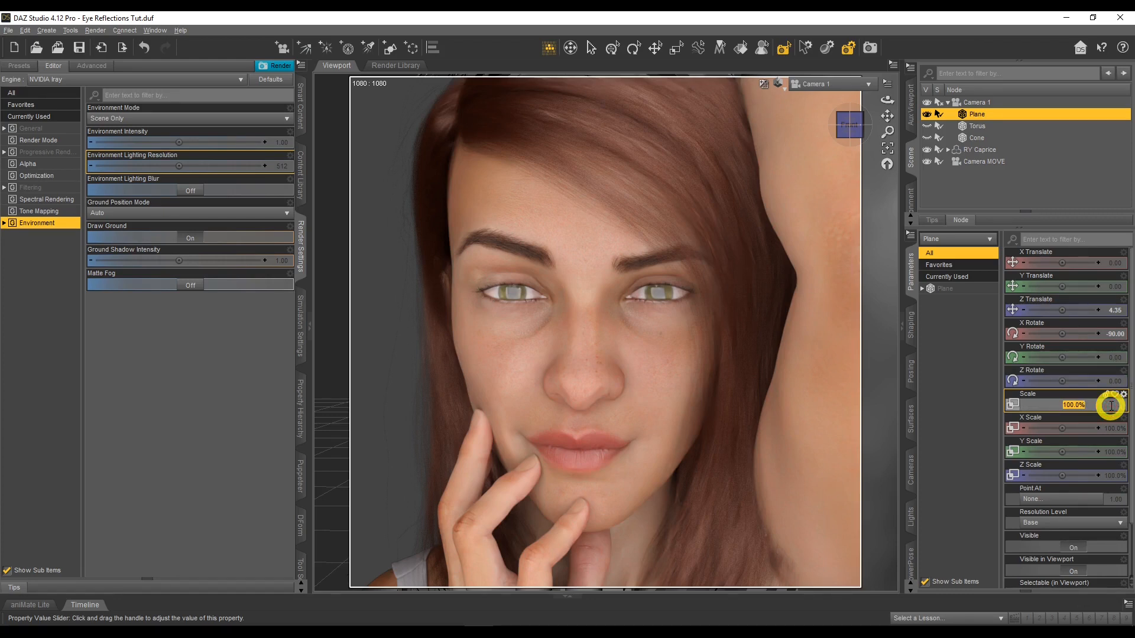
pyautogui.write('5')
pyautogui.press('Return')
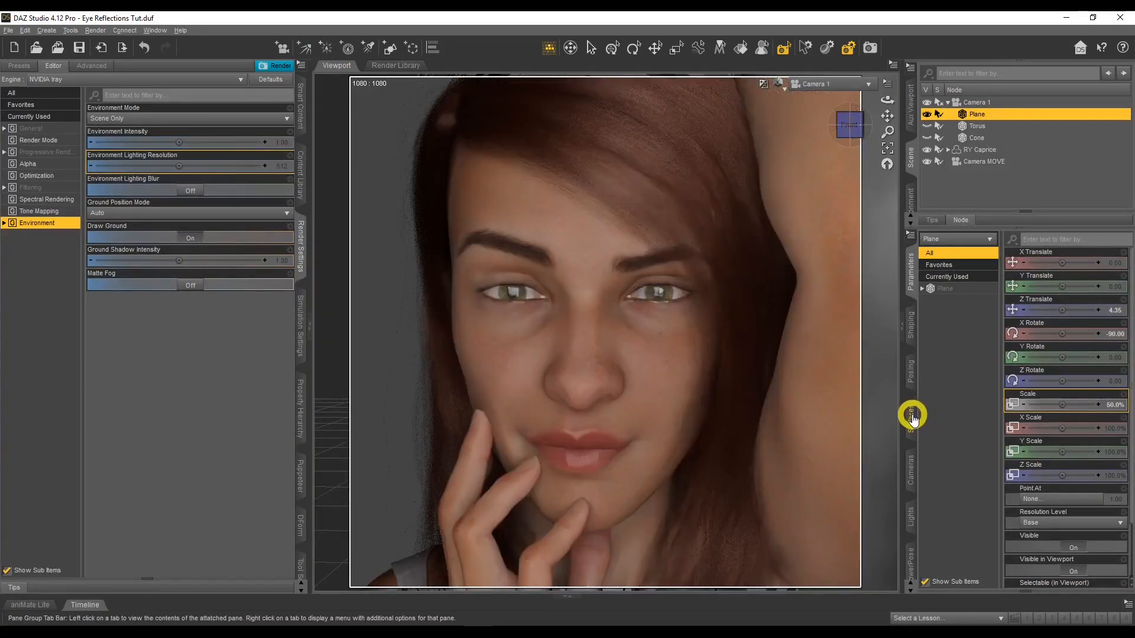
# Raise the Luminance of the scaled-down plane's surface to 750
pyautogui.click(941, 288)
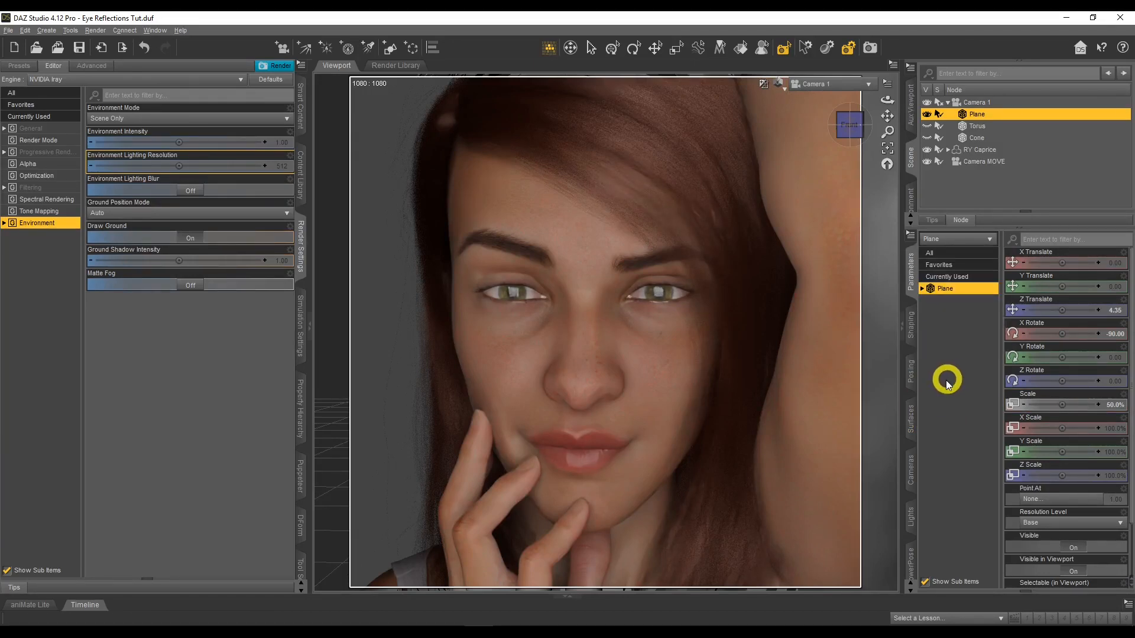
pyautogui.click(913, 415)
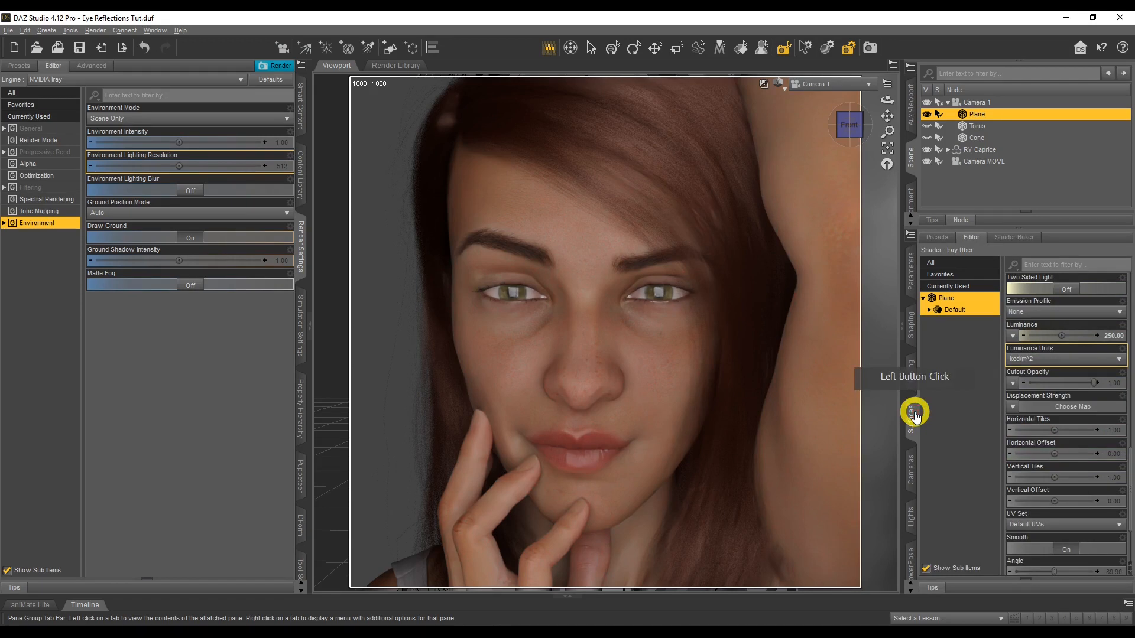
pyautogui.click(1116, 335)
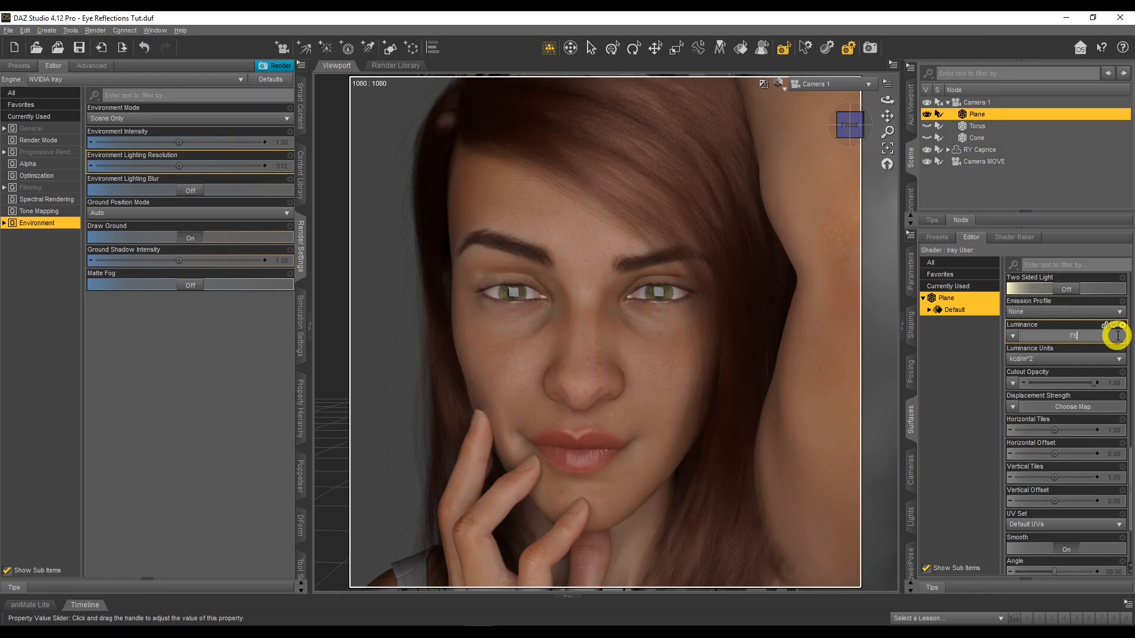
pyautogui.press('Return')
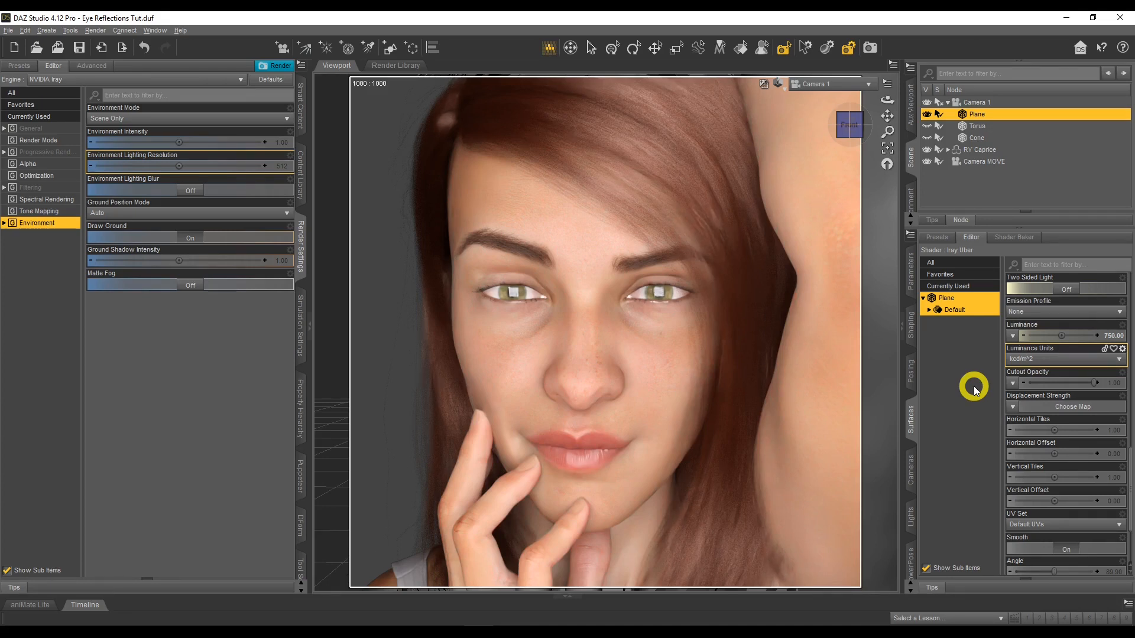
# Shift the plane sideways with an X Translate of 25
pyautogui.click(916, 289)
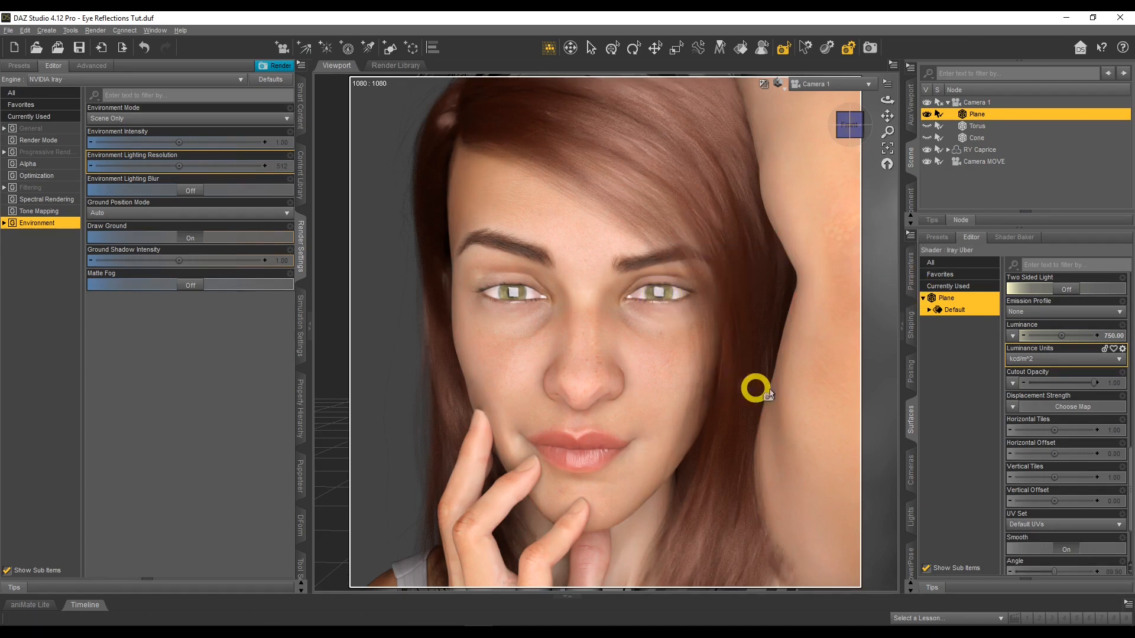
pyautogui.click(909, 280)
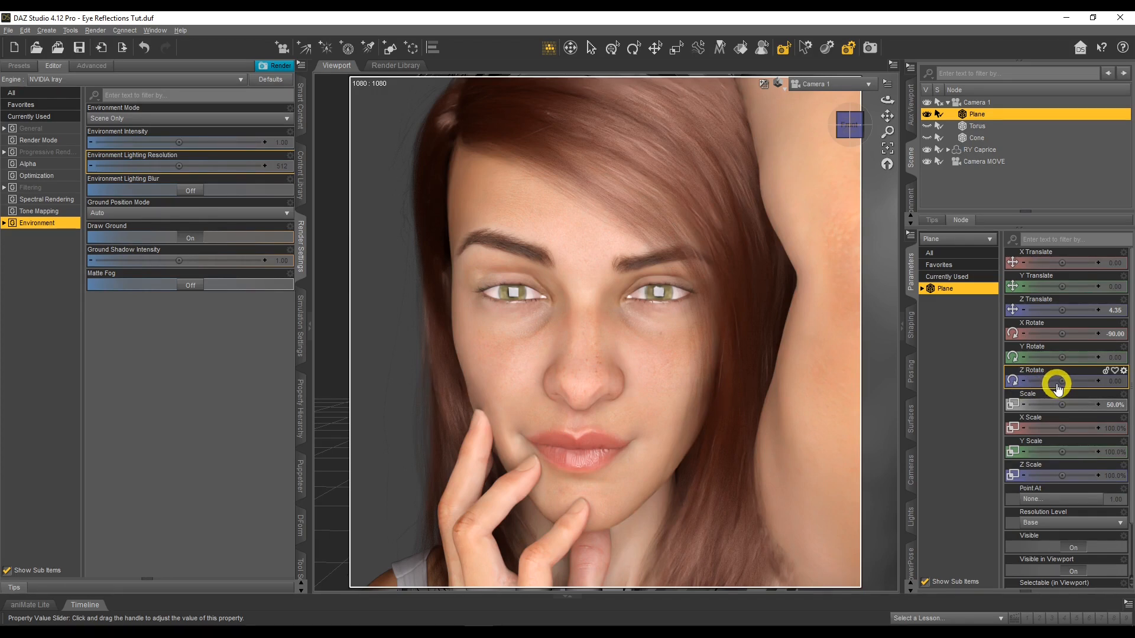
pyautogui.click(1115, 267)
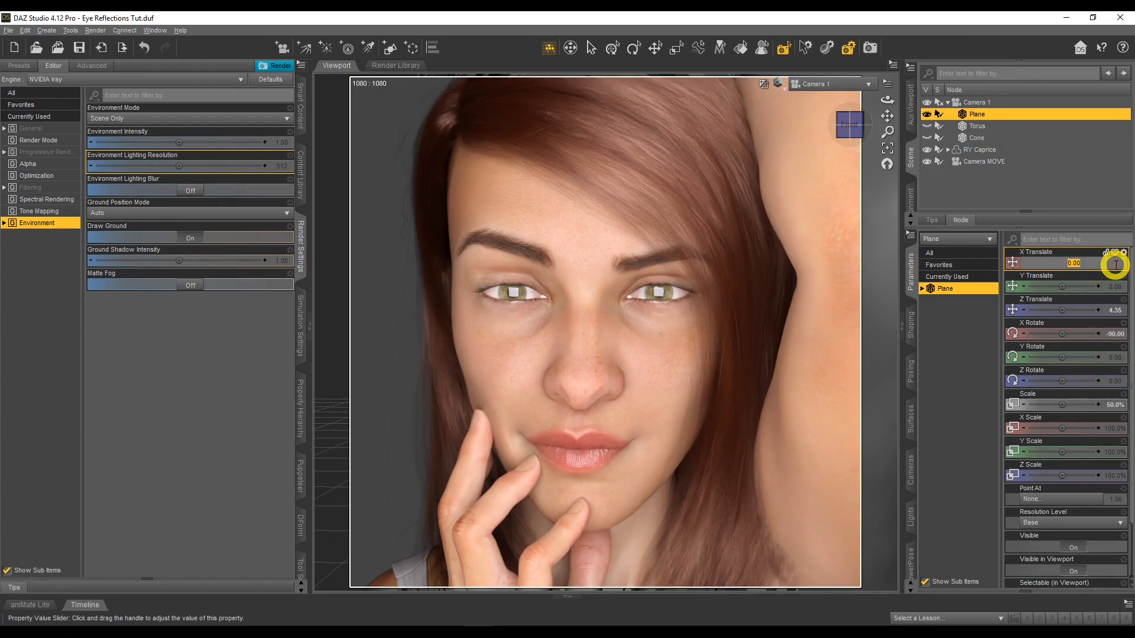
pyautogui.press('Return')
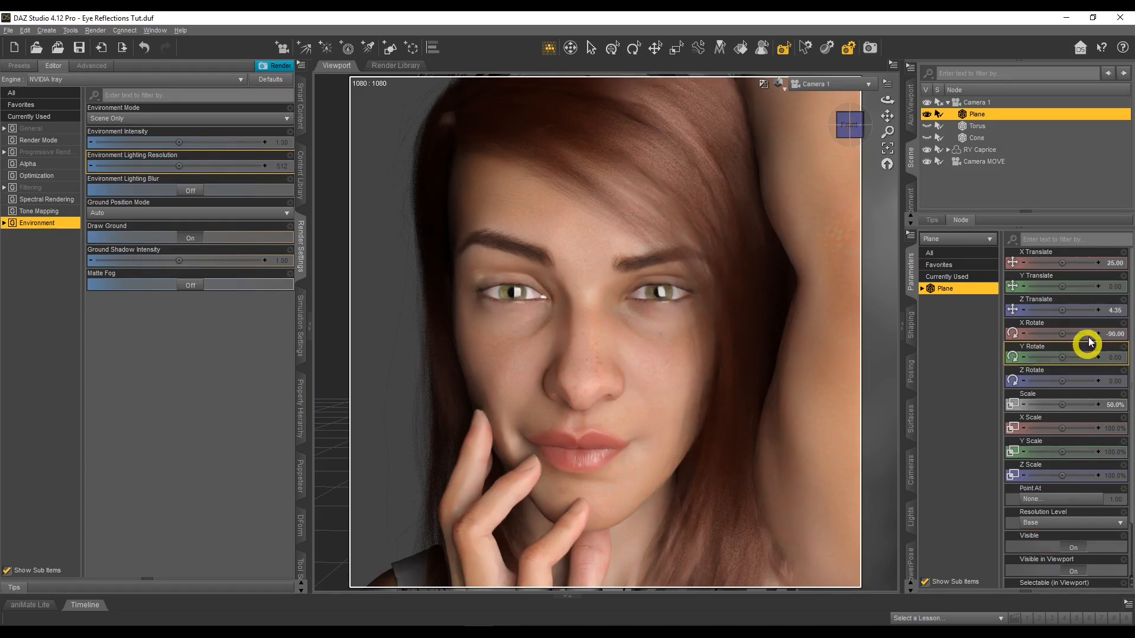
# Set the plane's X Translate to 35 and its Y Translate to 20
pyautogui.click(1111, 264)
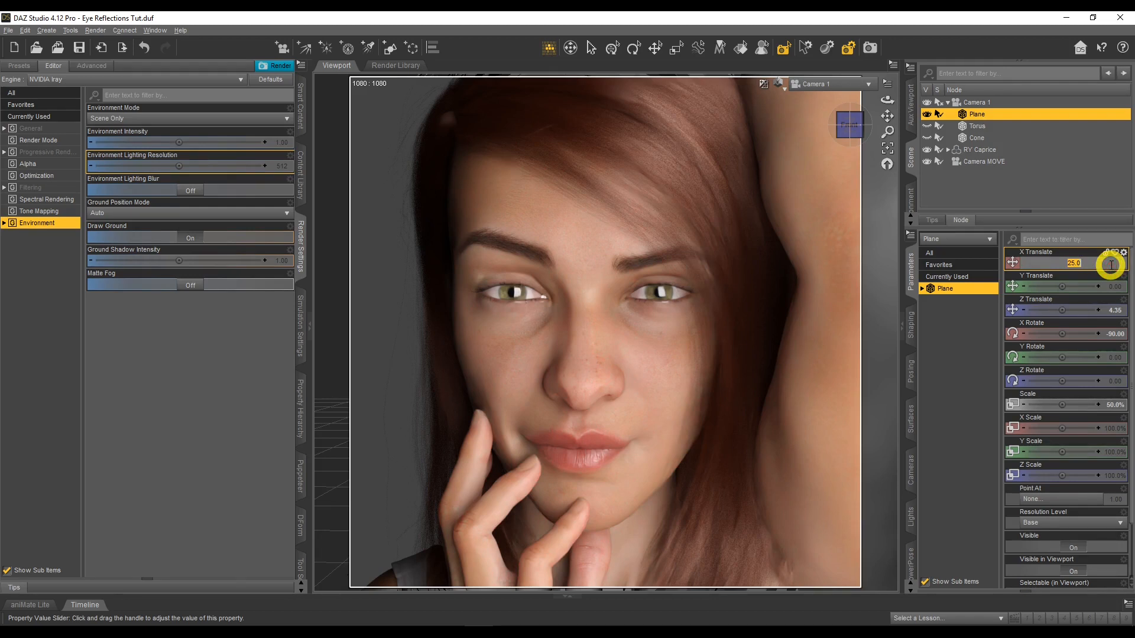
pyautogui.write('0')
pyautogui.press('Return')
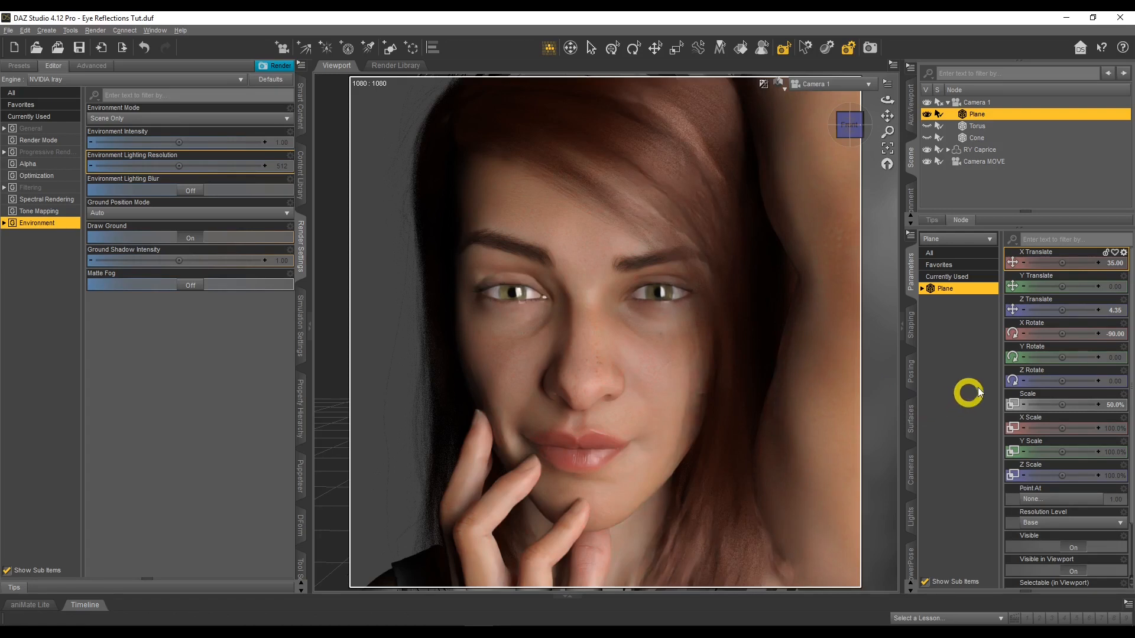
pyautogui.click(1117, 289)
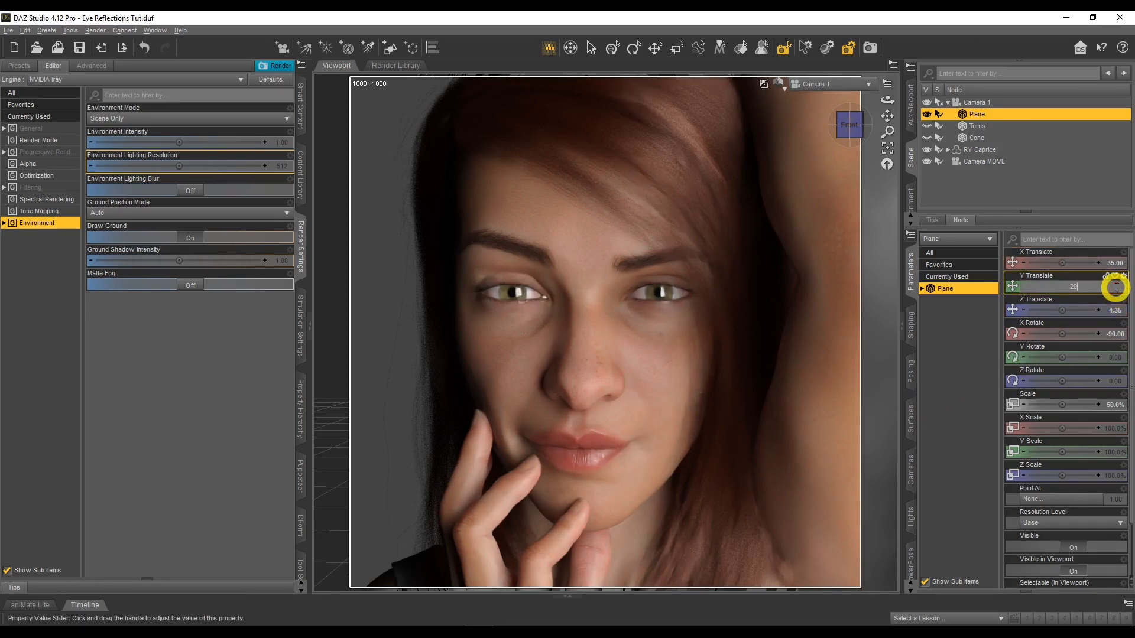
pyautogui.write('20')
pyautogui.press('Return')
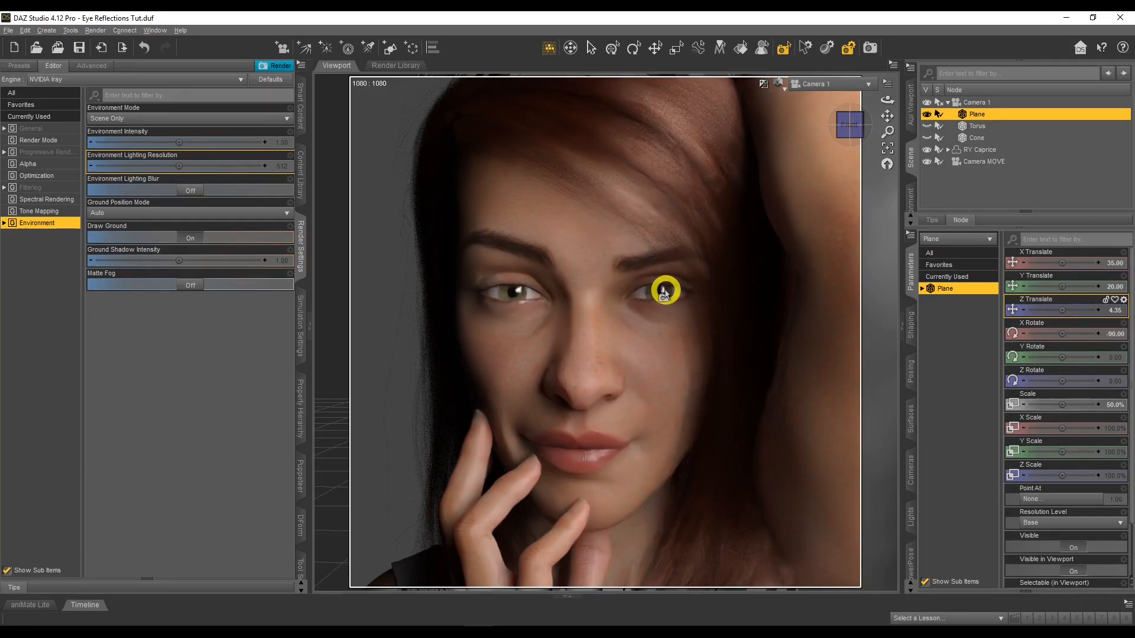
# Try a Z Rotate of 45 on the plane and reset that rotation to its default
pyautogui.click(1116, 383)
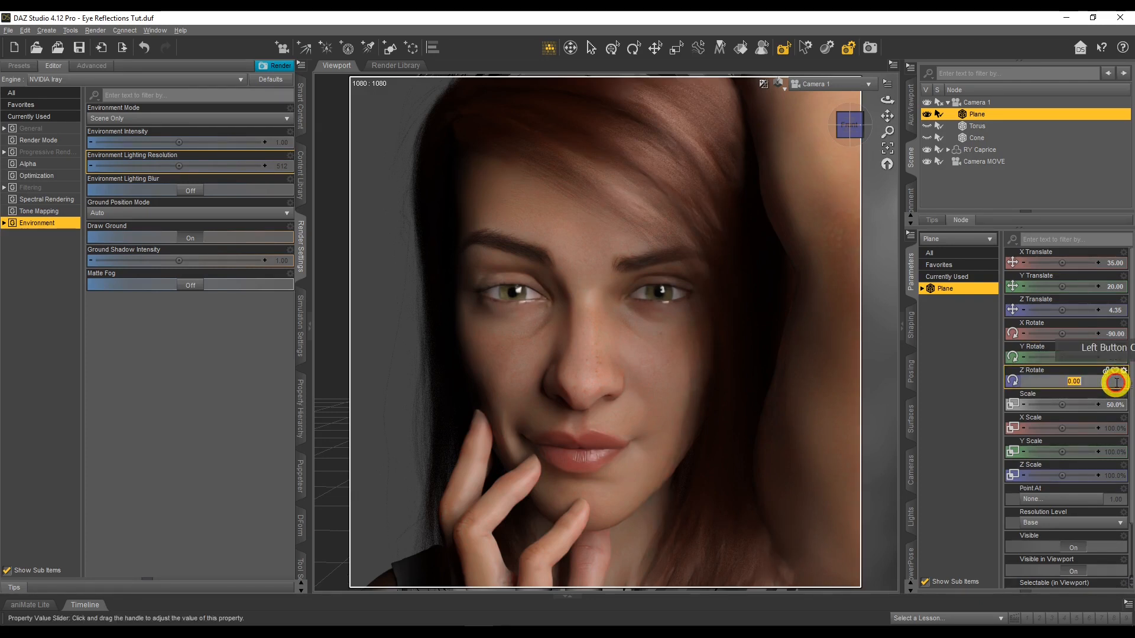
pyautogui.write('45')
pyautogui.press('Return')
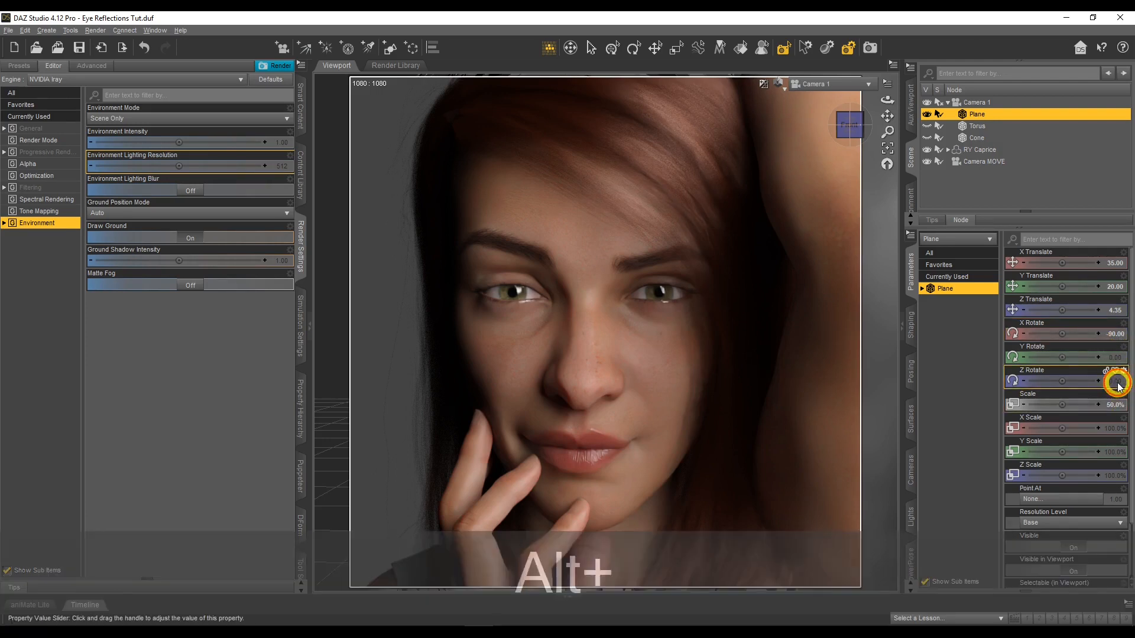
pyautogui.keyDown('alt'); pyautogui.click(1117, 381); pyautogui.keyUp('alt')
# Tilt the plane by setting its X Rotate to -75
pyautogui.click(1116, 333)
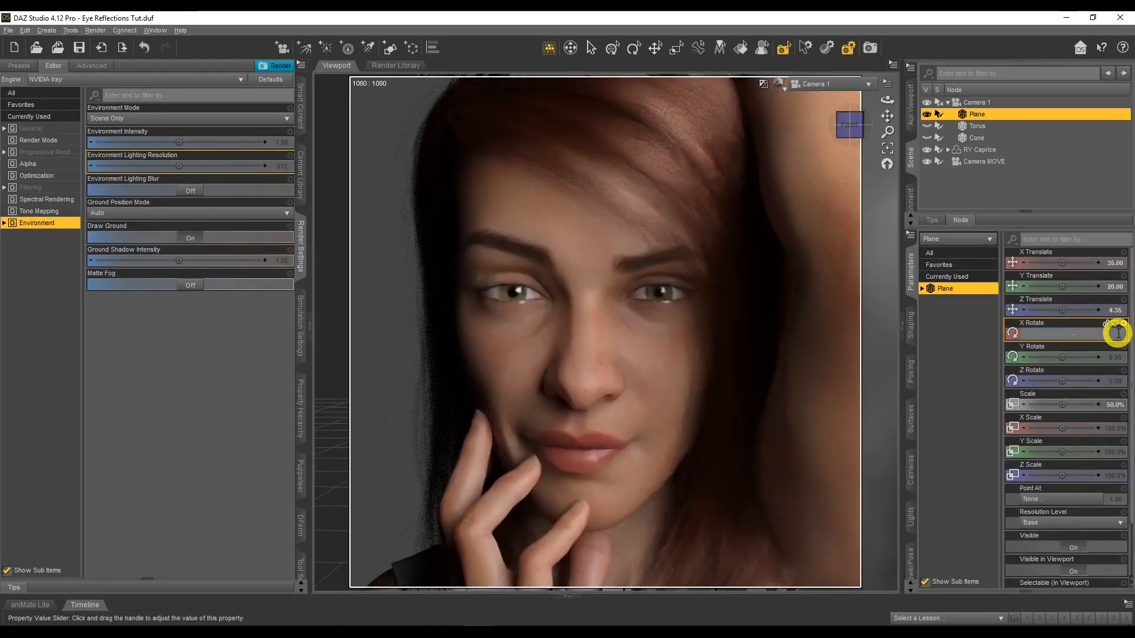
pyautogui.write('75')
pyautogui.press('Return')
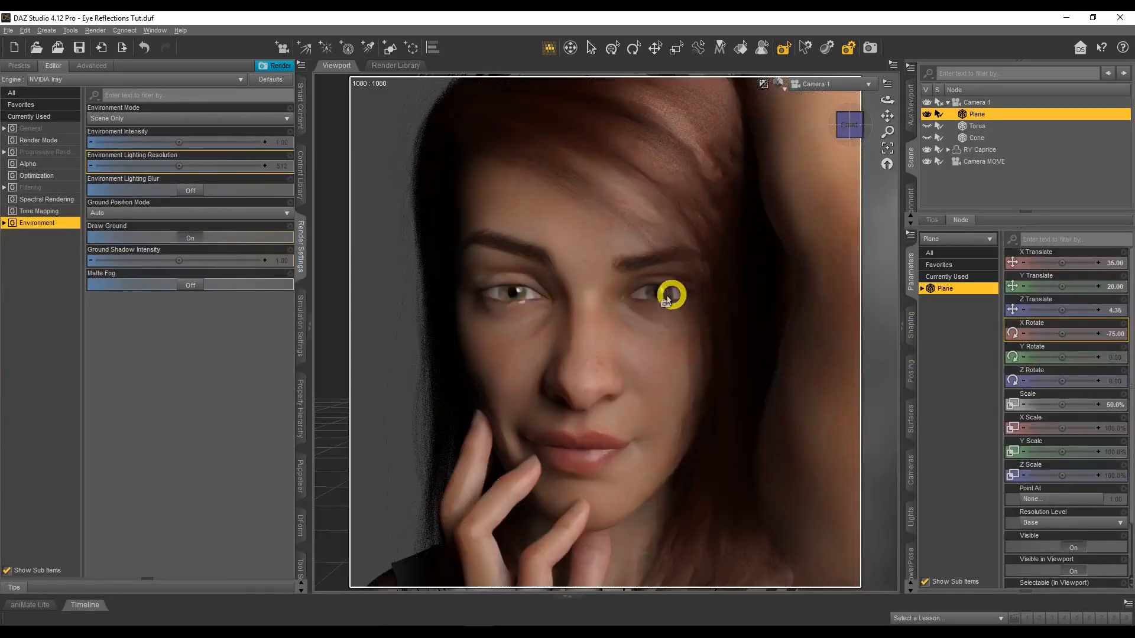
# View the scene through Camera MOVE and set the plane's X Rotate to -125
pyautogui.click(845, 84)
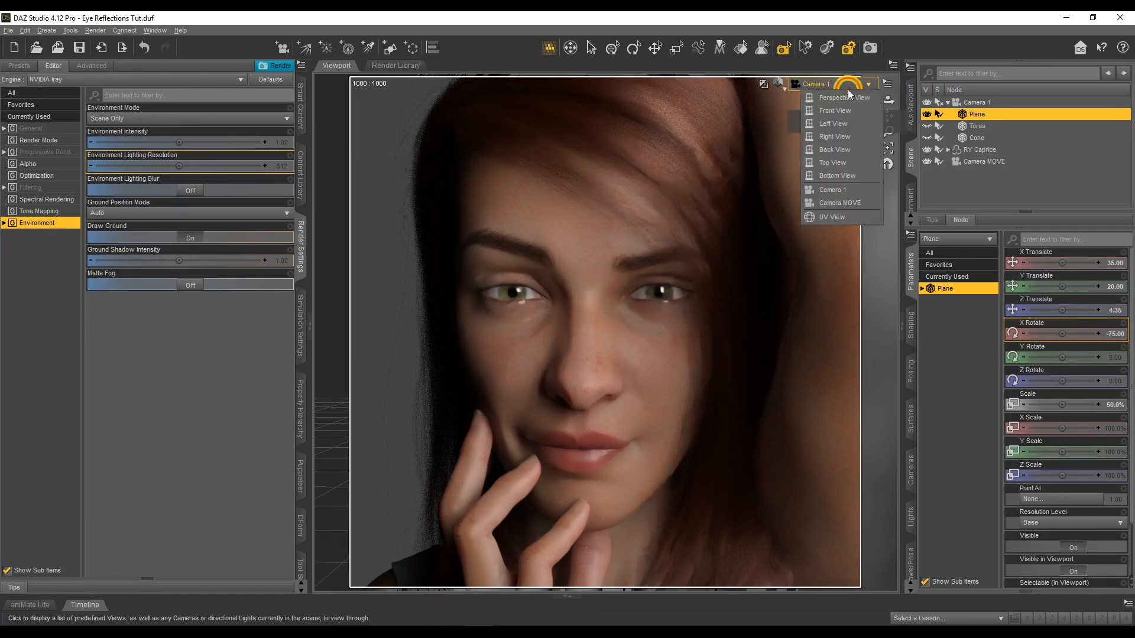
pyautogui.click(844, 201)
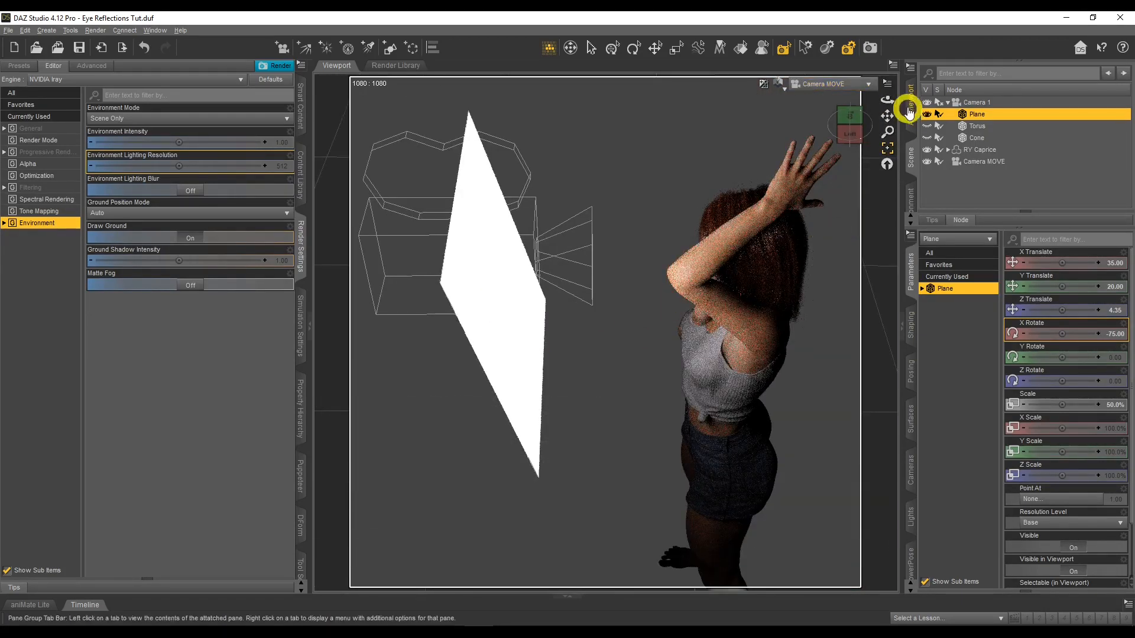
pyautogui.moveTo(886, 98); pyautogui.dragTo(1041, 328)
pyautogui.click(1120, 333)
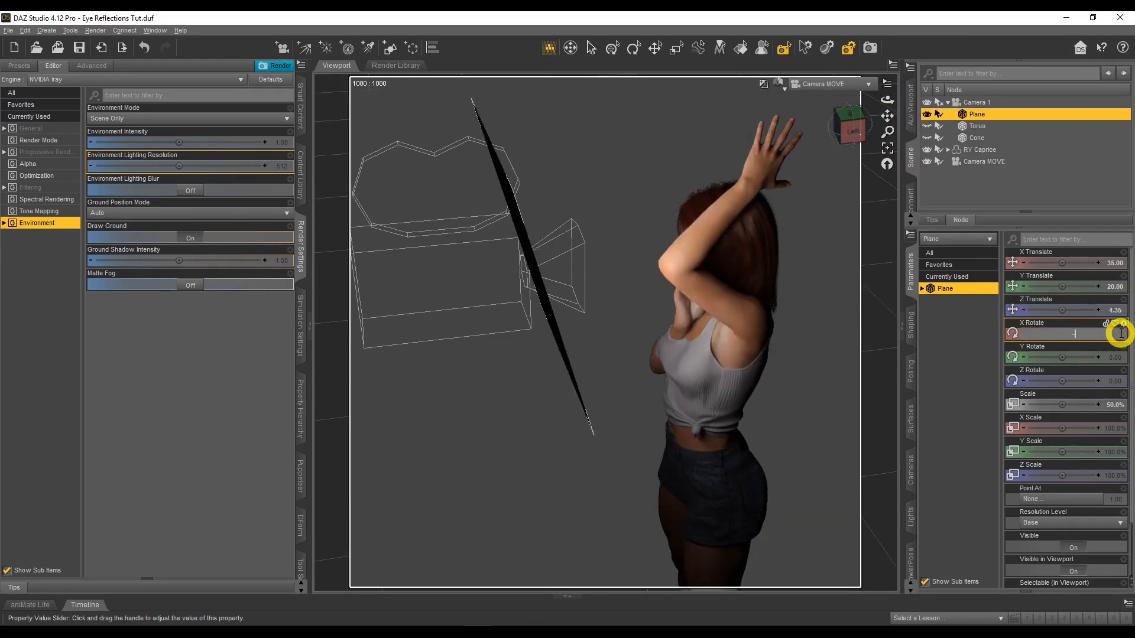
pyautogui.write('-125')
pyautogui.press('Return')
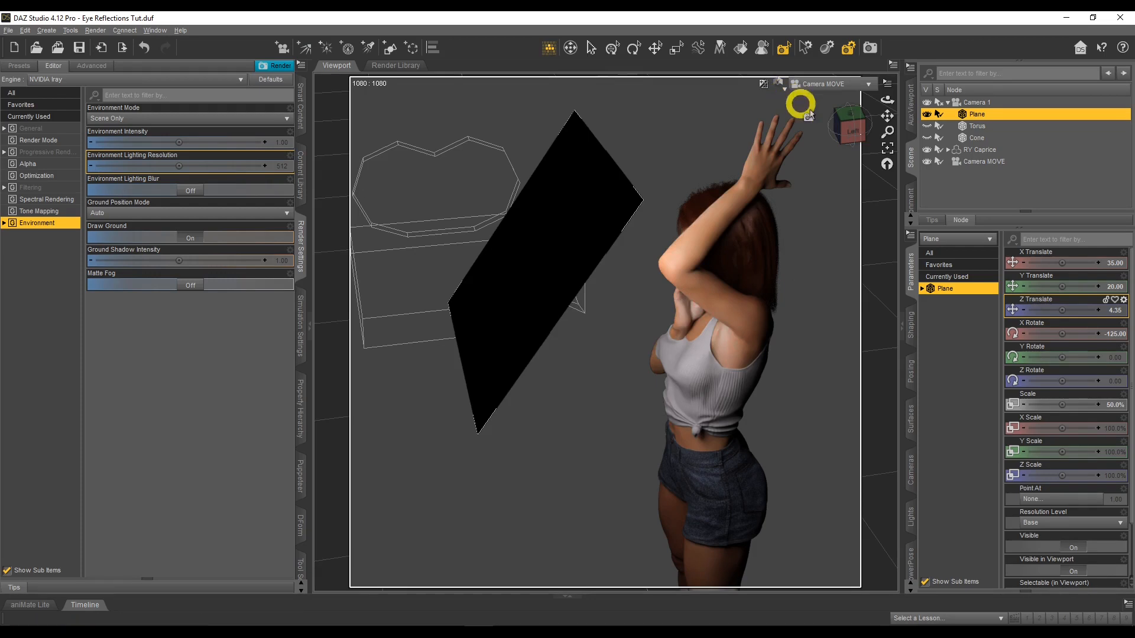
# Return to the Camera 1 view and bring up the emission settings of the plane's surface
pyautogui.click(819, 86)
pyautogui.click(829, 170)
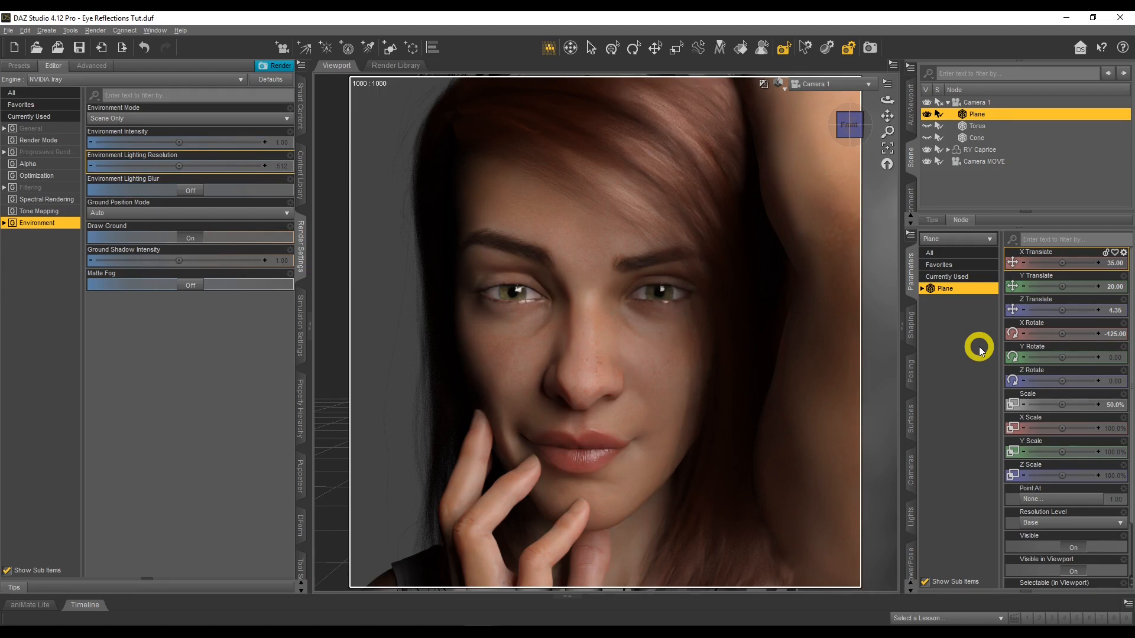
pyautogui.click(913, 417)
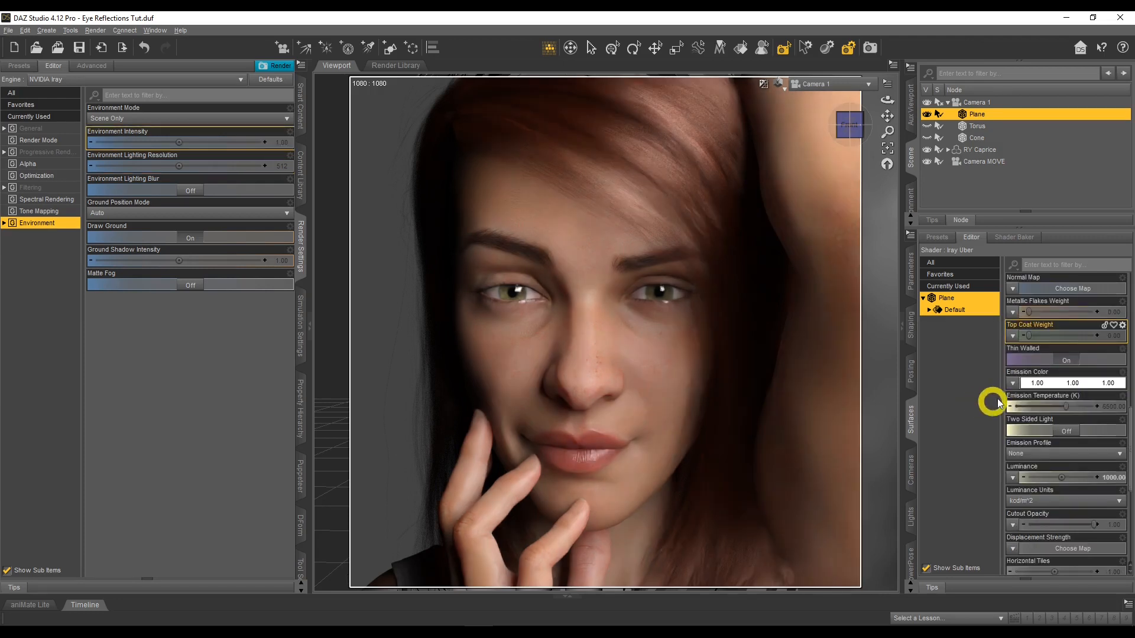
pyautogui.scroll(2, 990, 385)
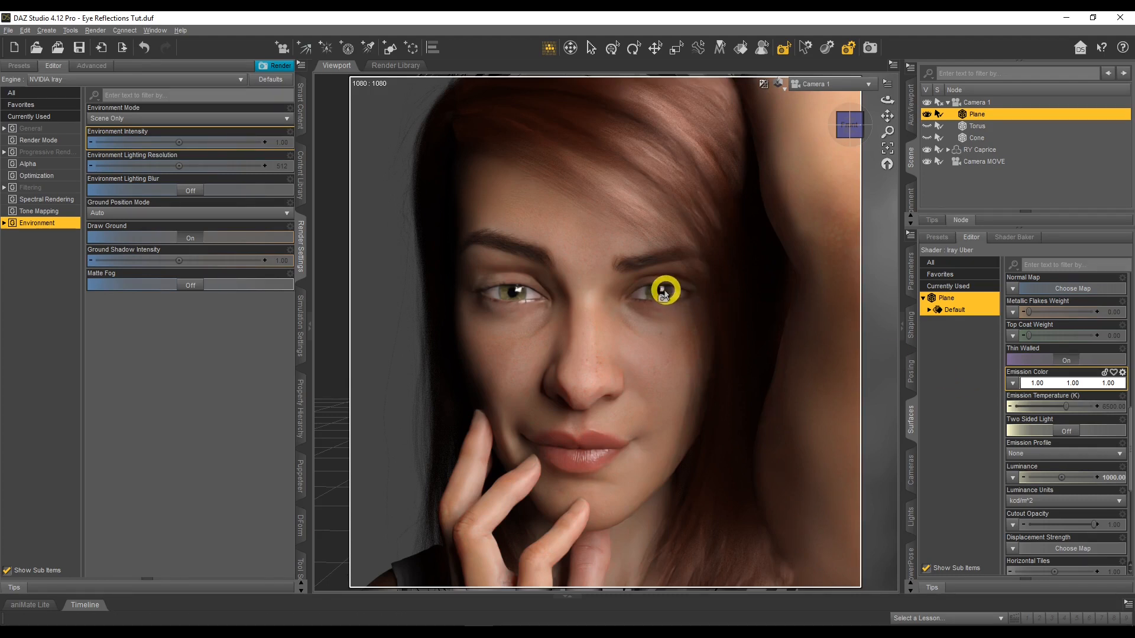
# Preview the images in the Gel Lights folder and load asphalt-auto-blur-cars-417018 as the plane's Emission Color map
pyautogui.click(1013, 387)
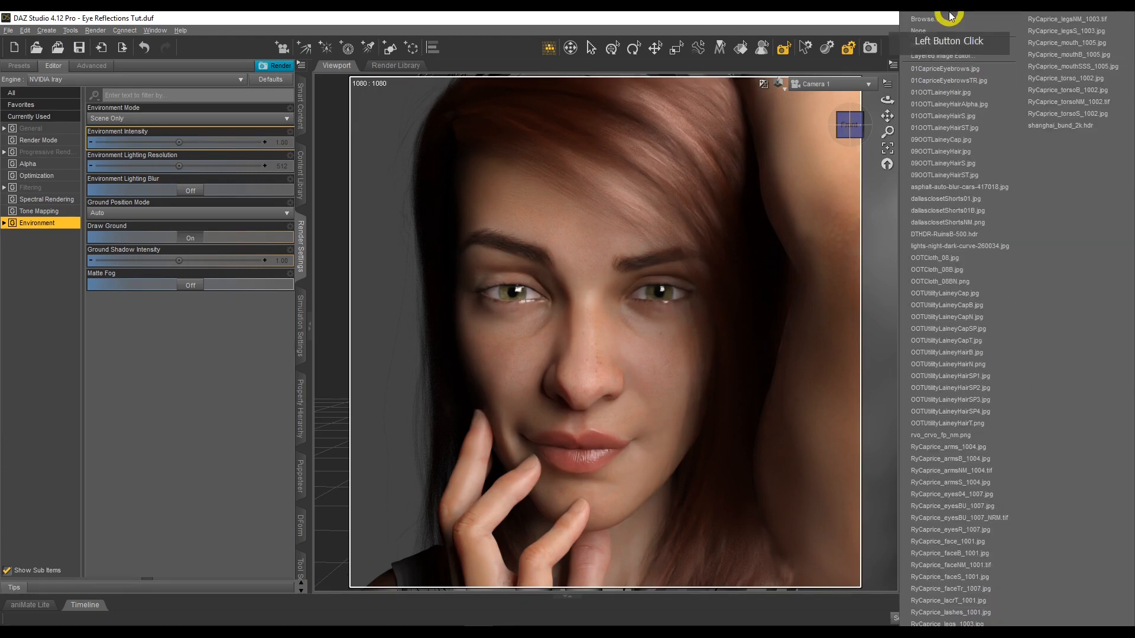
pyautogui.click(949, 19)
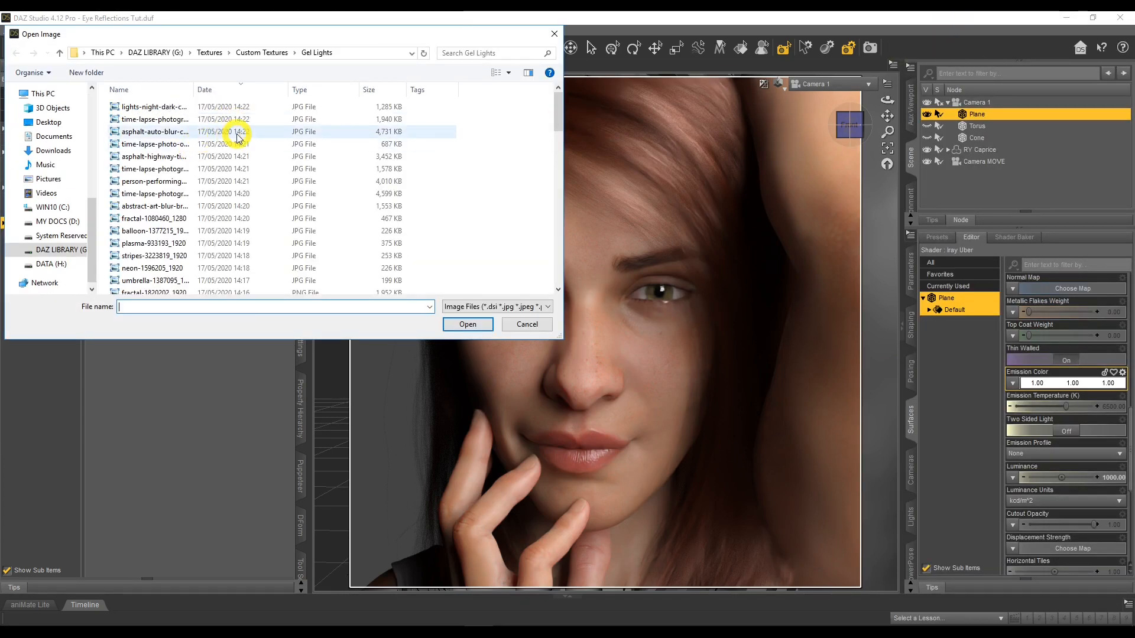
pyautogui.doubleClick(193, 90)
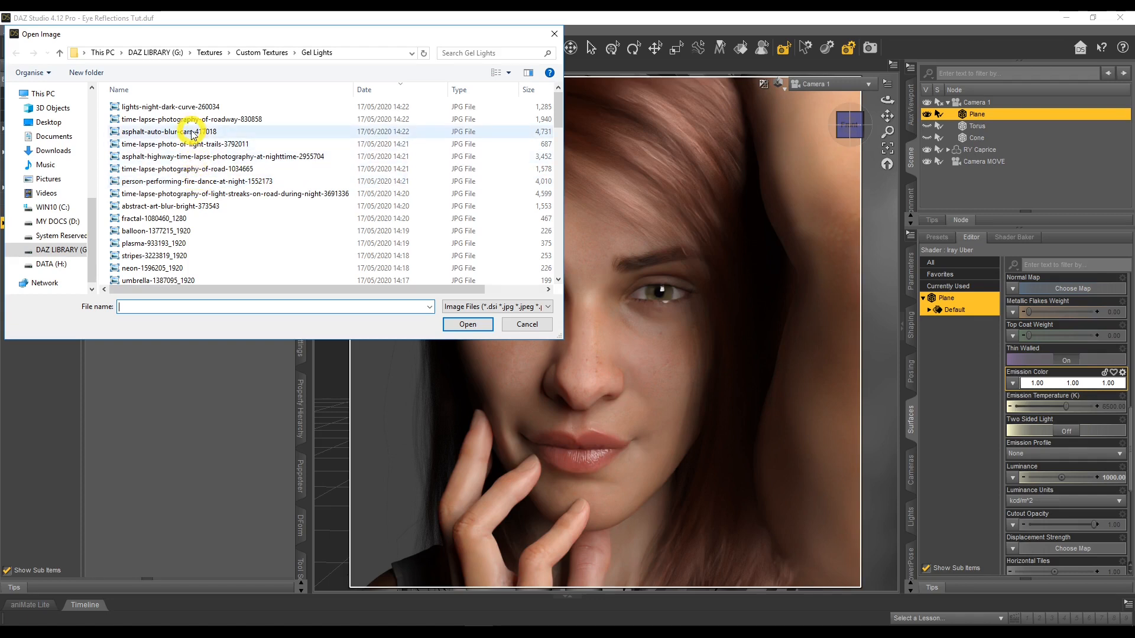
pyautogui.rightClick(219, 132)
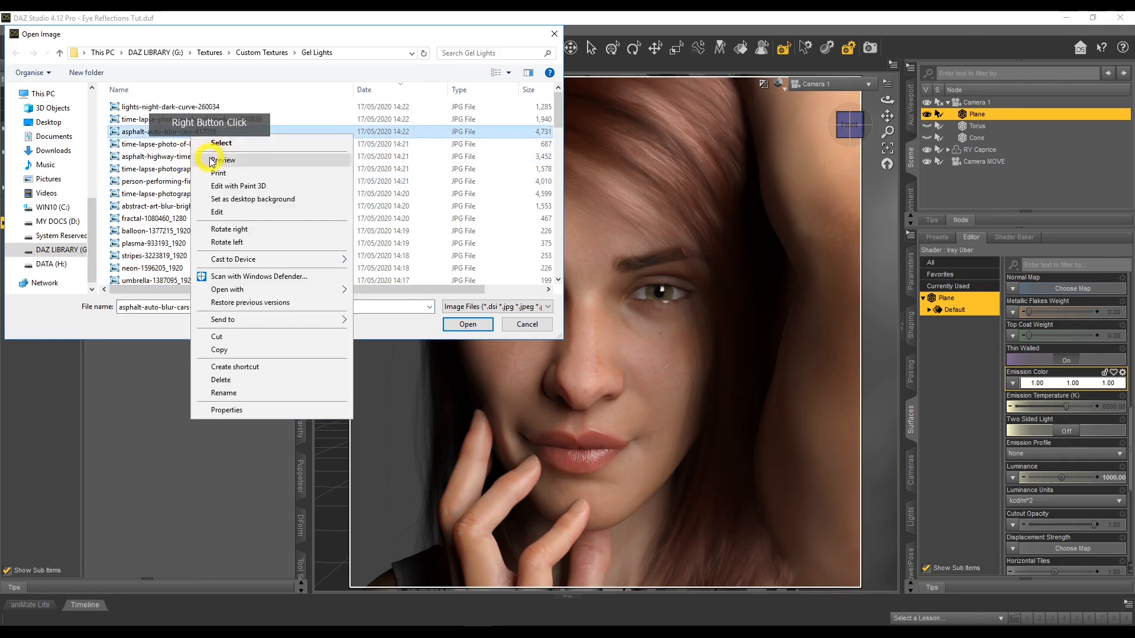
pyautogui.click(279, 155)
pyautogui.click(596, 610)
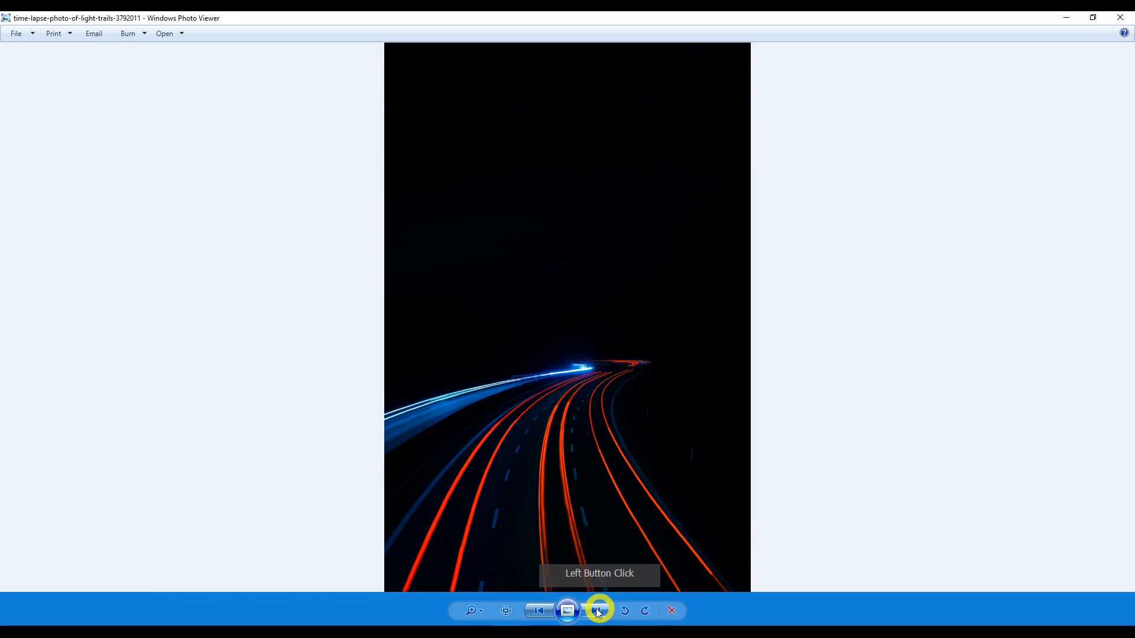
pyautogui.click(540, 611)
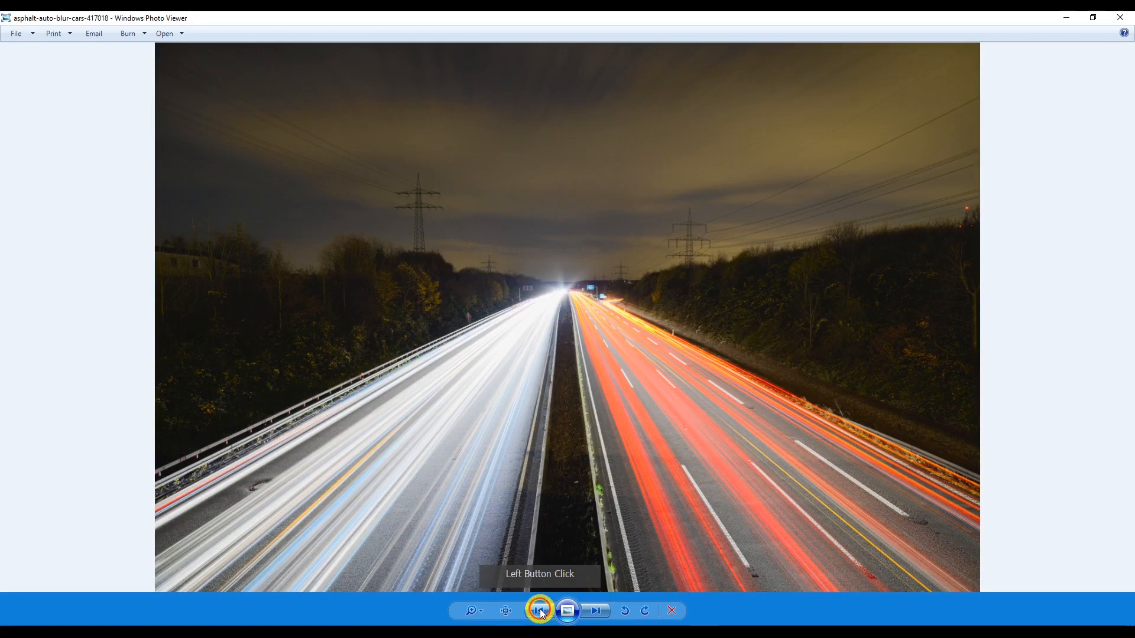
pyautogui.click(1119, 18)
pyautogui.doubleClick(223, 131)
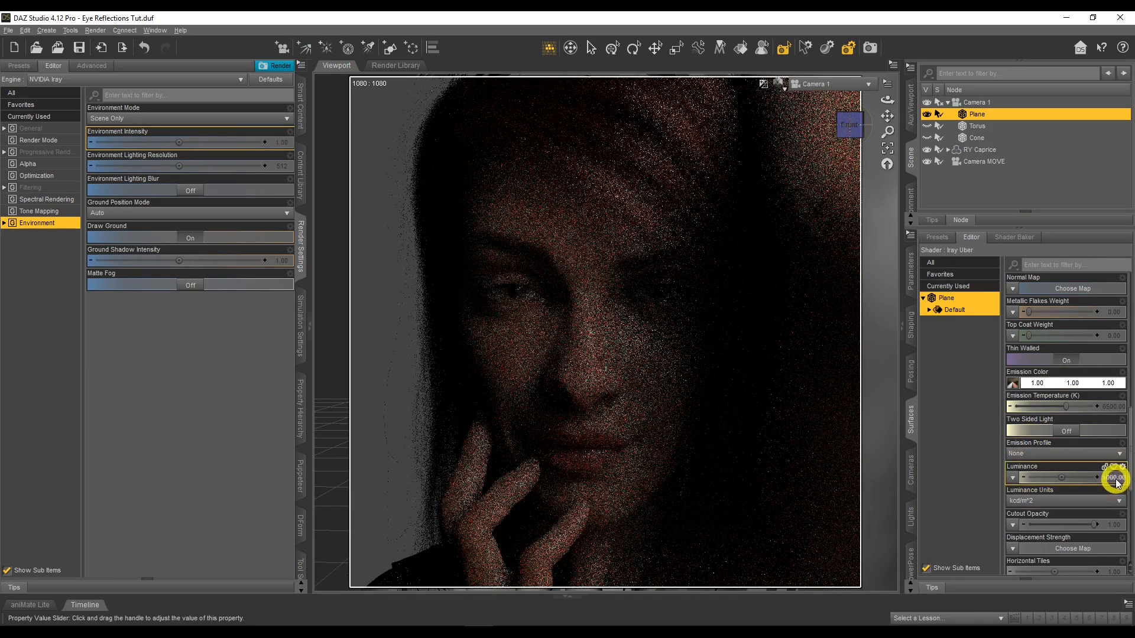
# Try a Luminance of 5000 on the plane's surface and raise it further to 7000
pyautogui.click(1115, 479)
pyautogui.write('5')
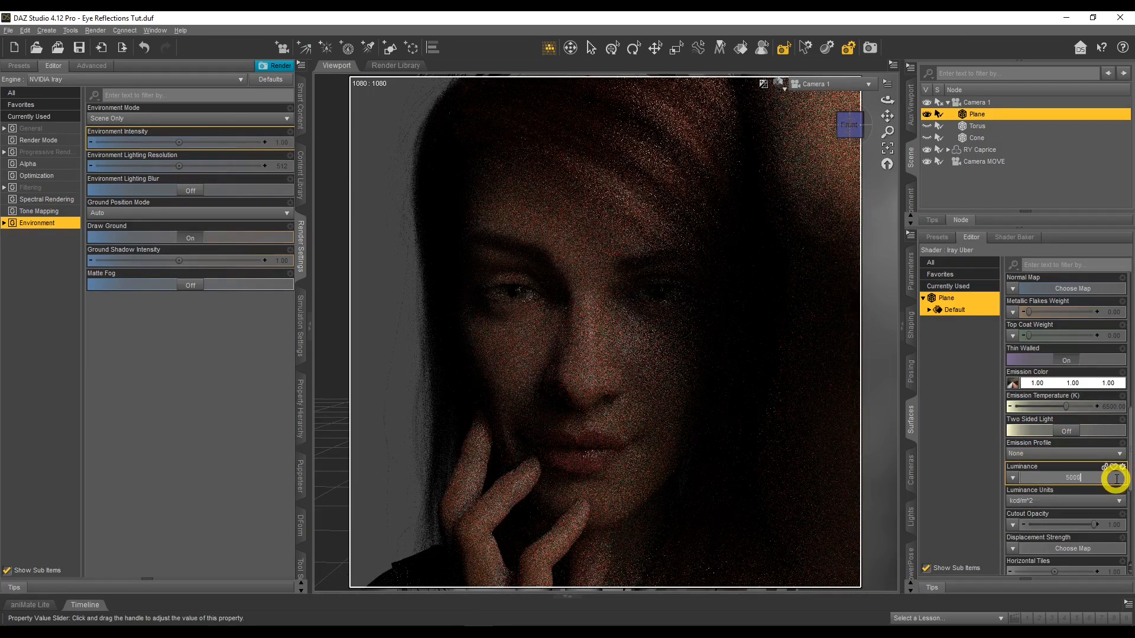
pyautogui.press('Return')
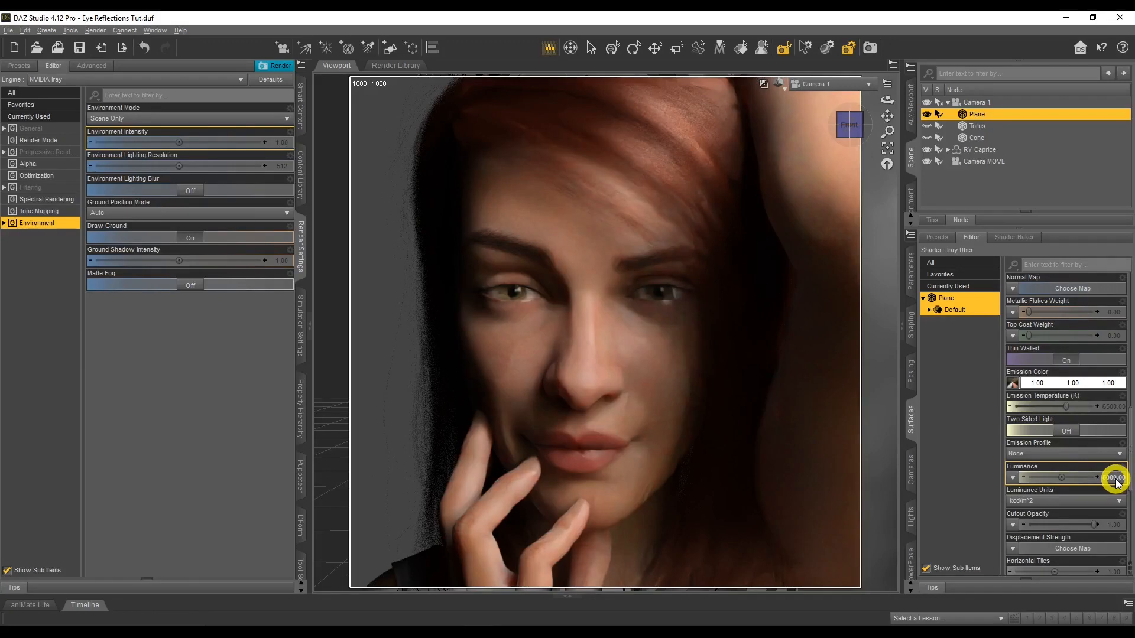
pyautogui.click(1116, 480)
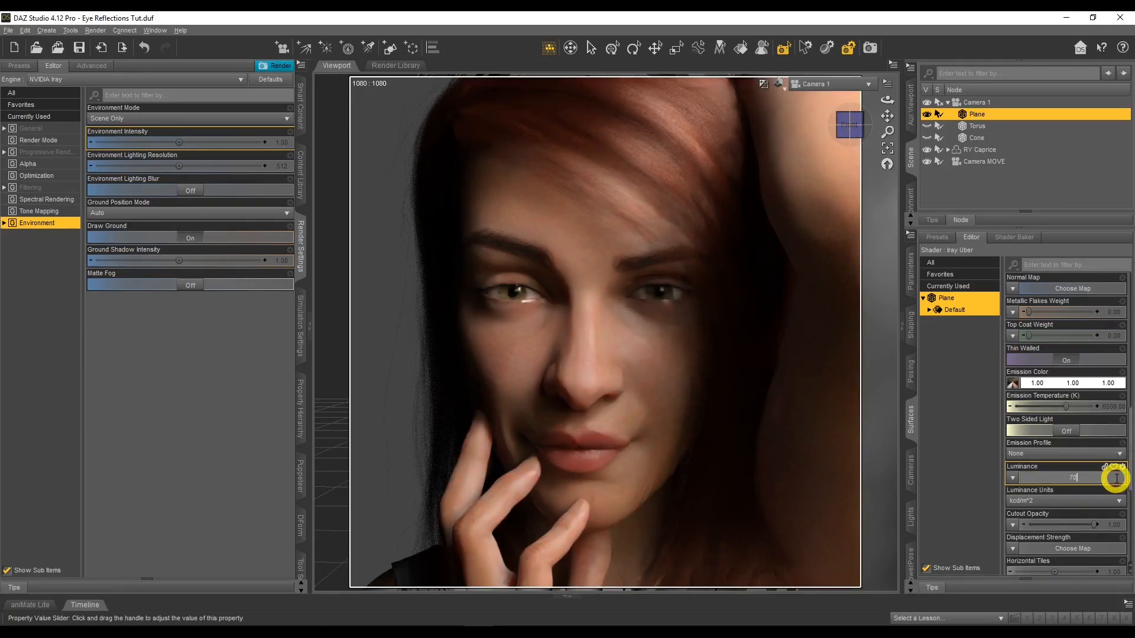
pyautogui.write('7000')
pyautogui.press('Return')
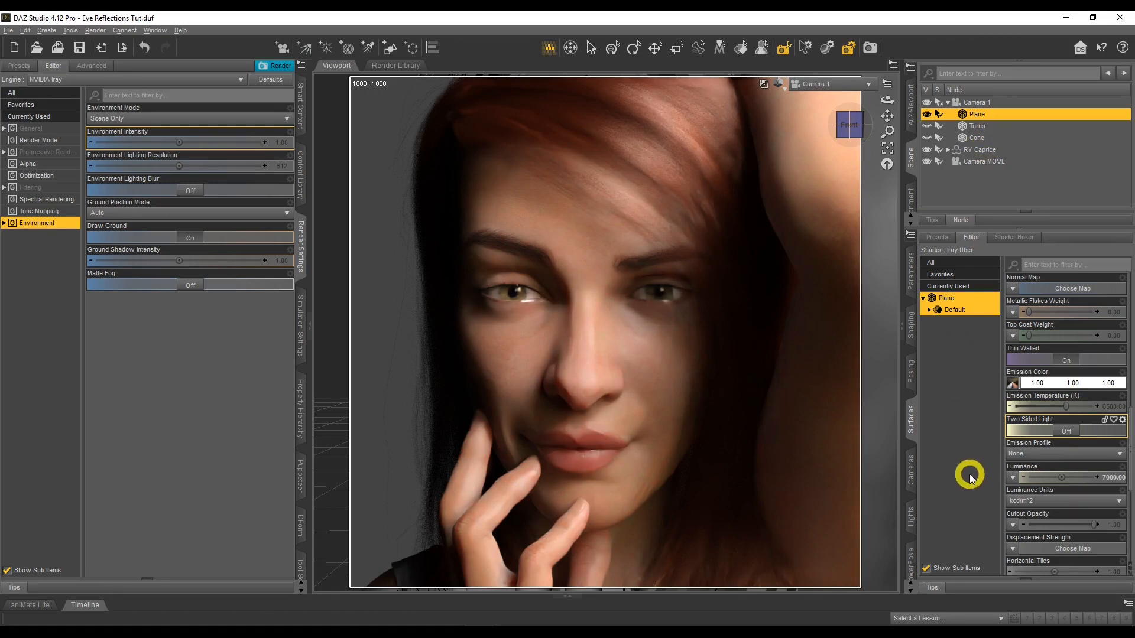
# Set the plane's X Rotate to -90 and reset its X Translate and Y Translate to 0
pyautogui.moveTo(1012, 382)
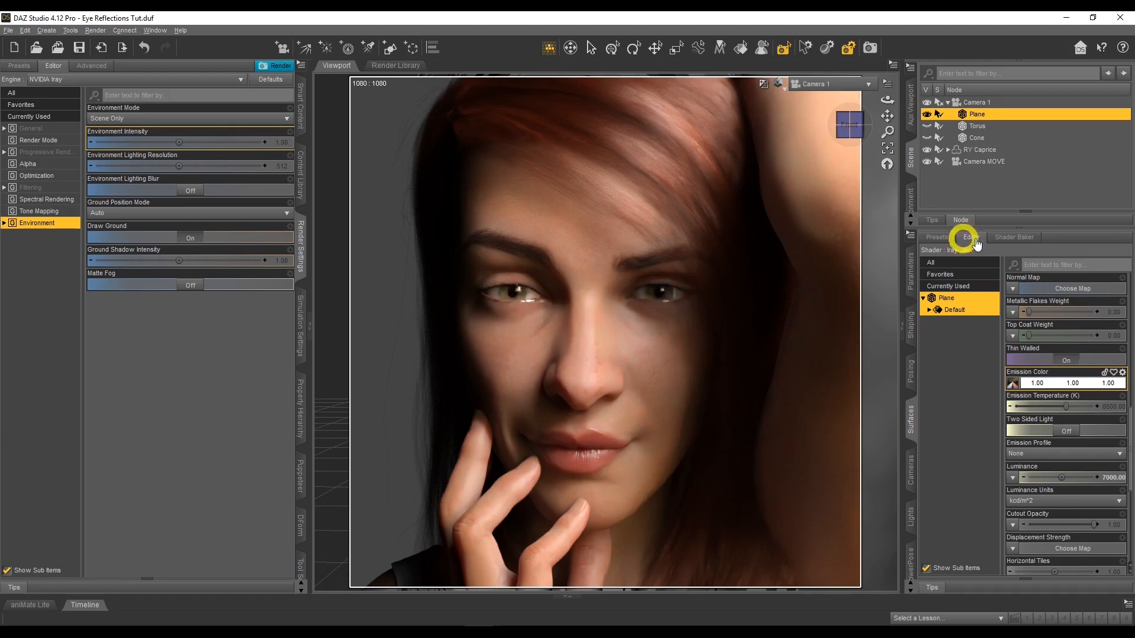
pyautogui.click(911, 271)
pyautogui.click(1110, 330)
pyautogui.click(1112, 334)
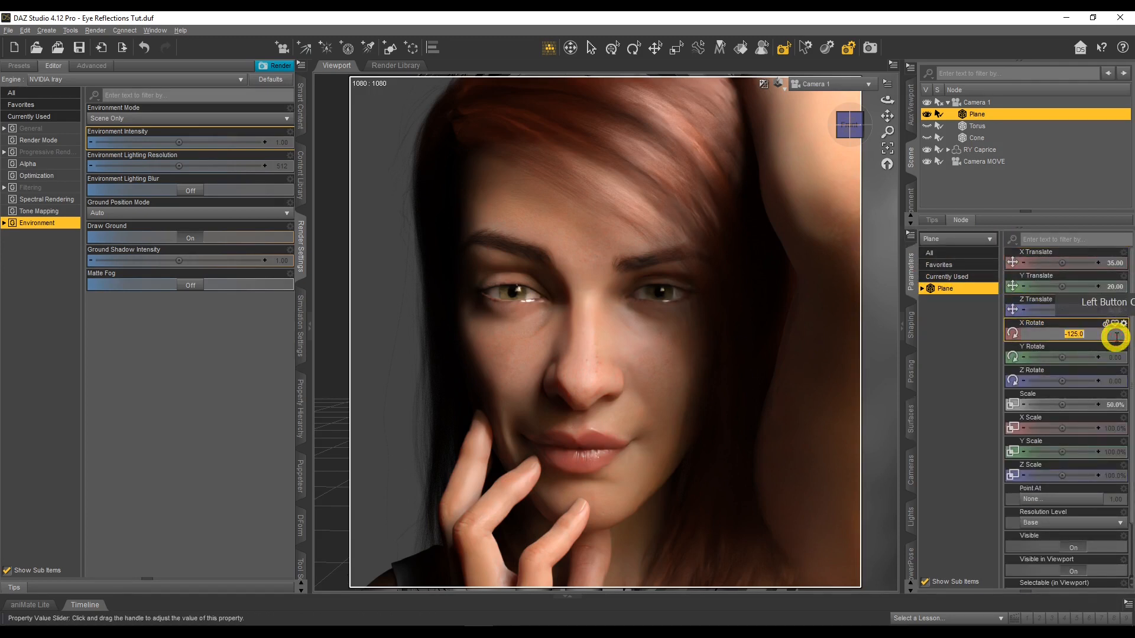
pyautogui.write('0')
pyautogui.press('Return')
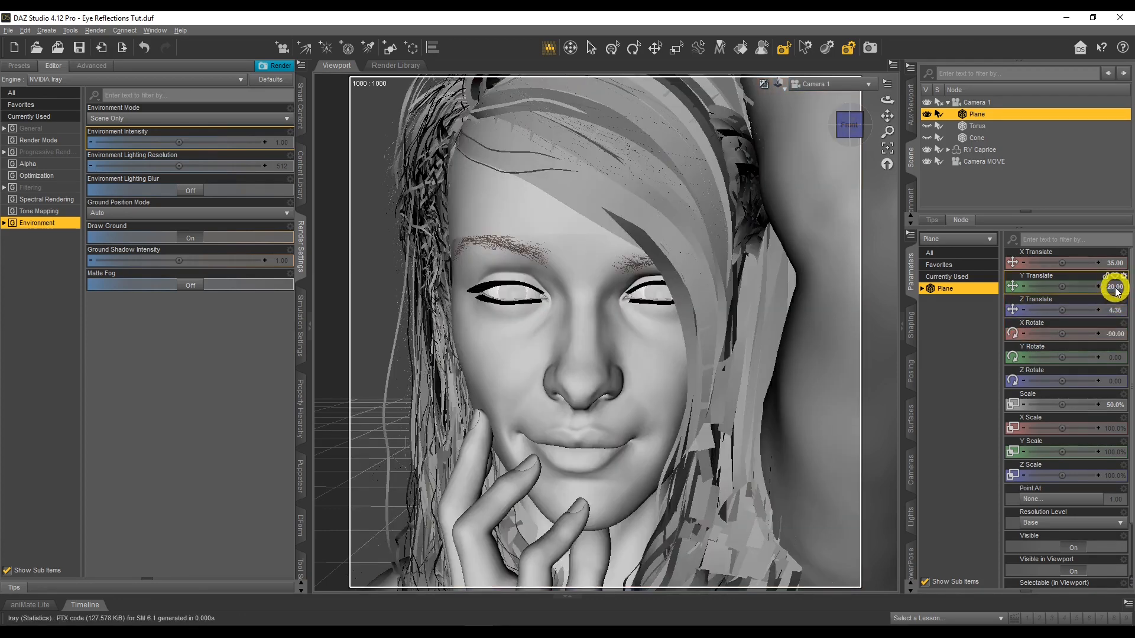
pyautogui.keyDown('alt'); pyautogui.click(1114, 288); pyautogui.keyUp('alt')
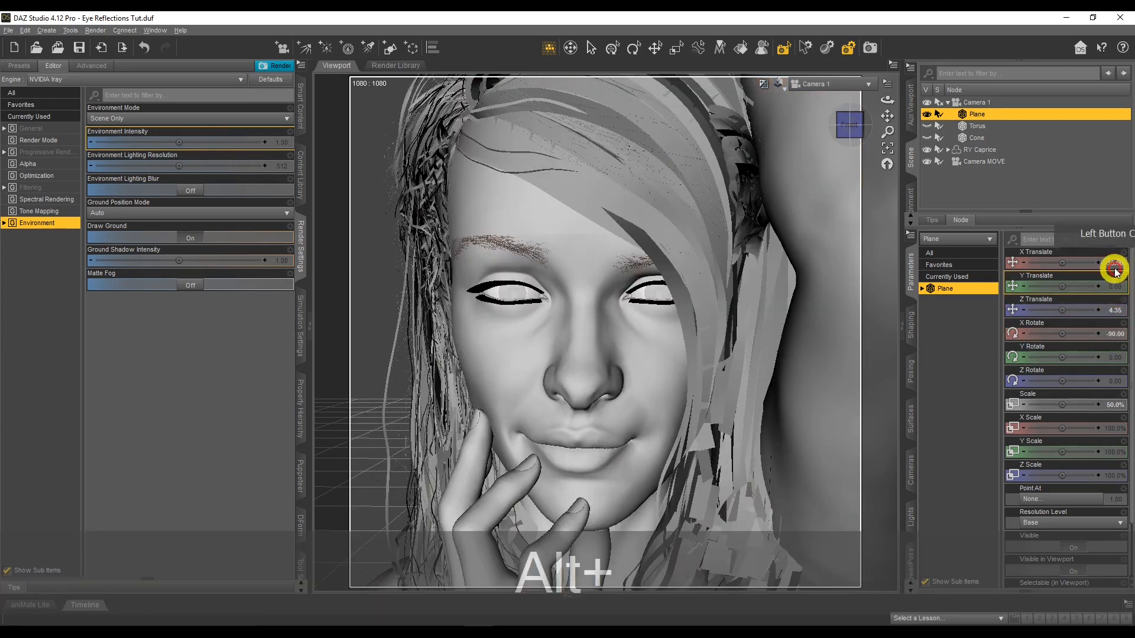
pyautogui.keyDown('alt'); pyautogui.click(1009, 252); pyautogui.keyUp('alt')
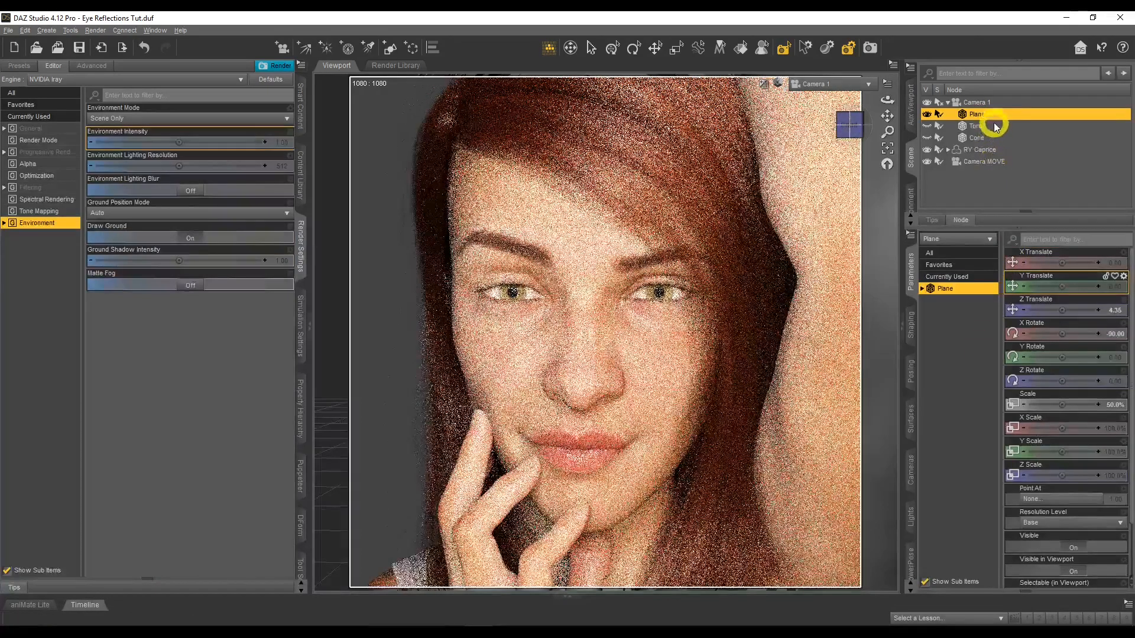
# Set the Luminance of the plane's surface to 3500
pyautogui.click(912, 417)
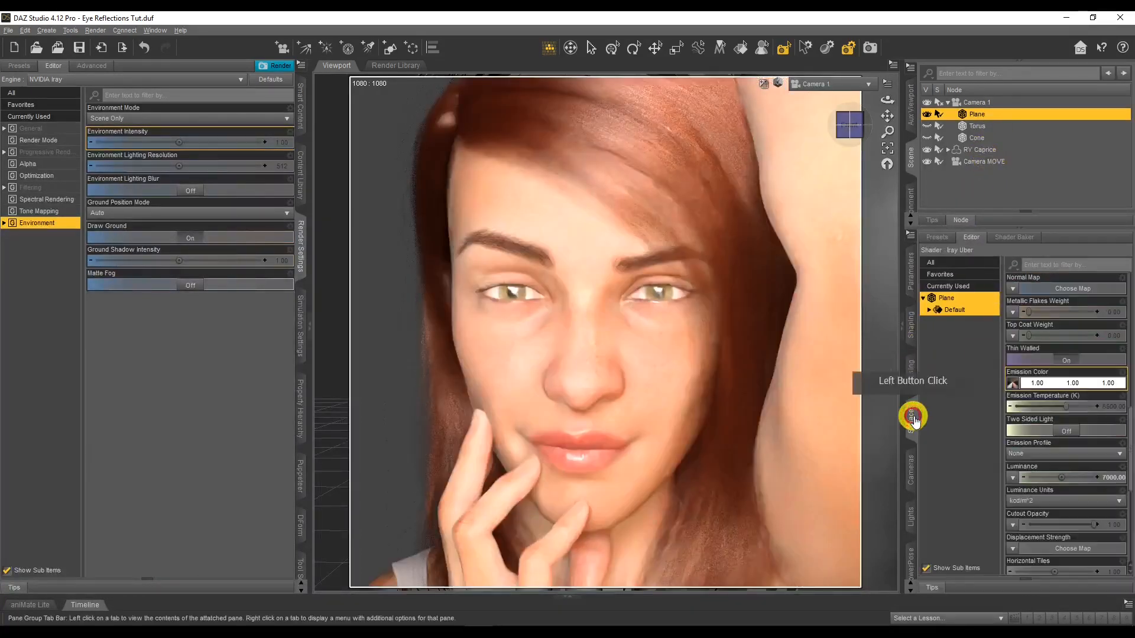
pyautogui.click(1119, 478)
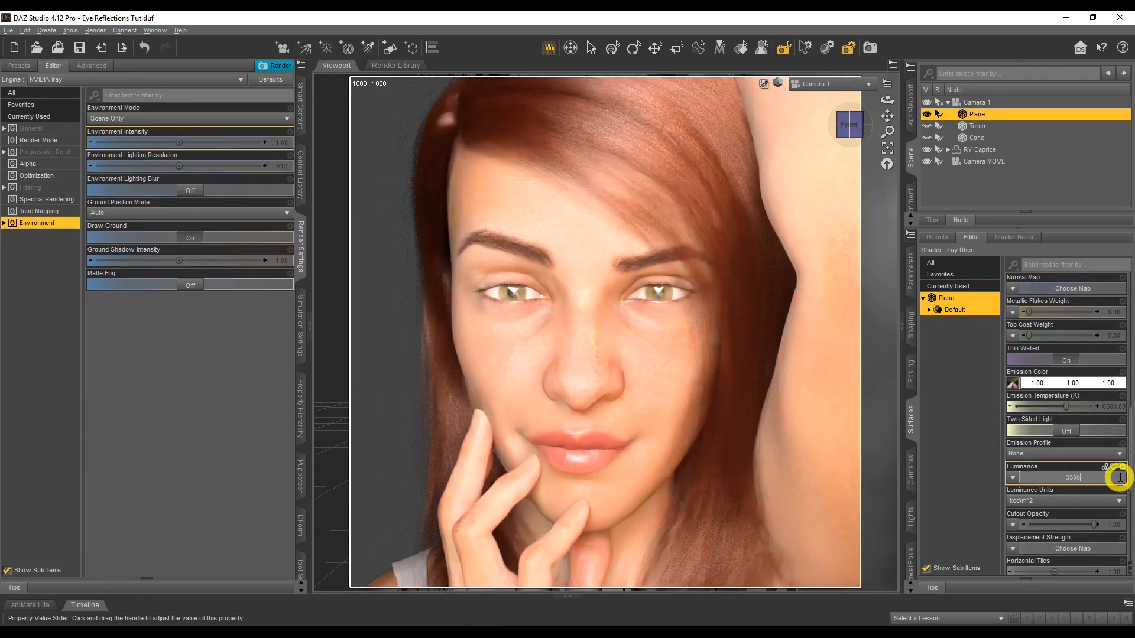
pyautogui.write('3500')
pyautogui.press('Return')
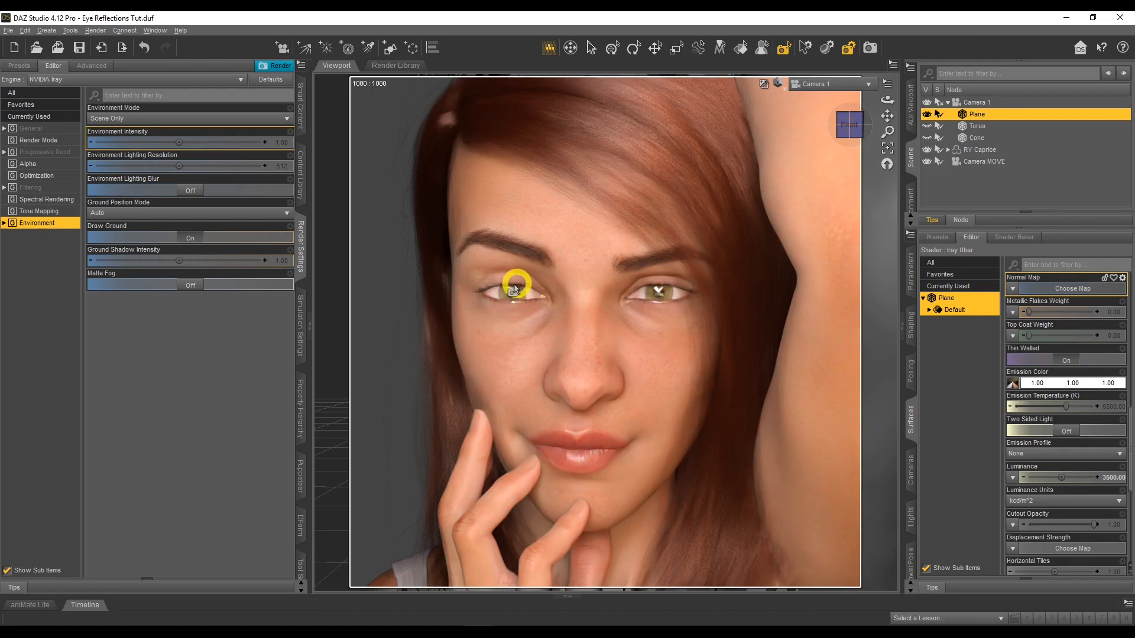
pyautogui.moveTo(1012, 383)
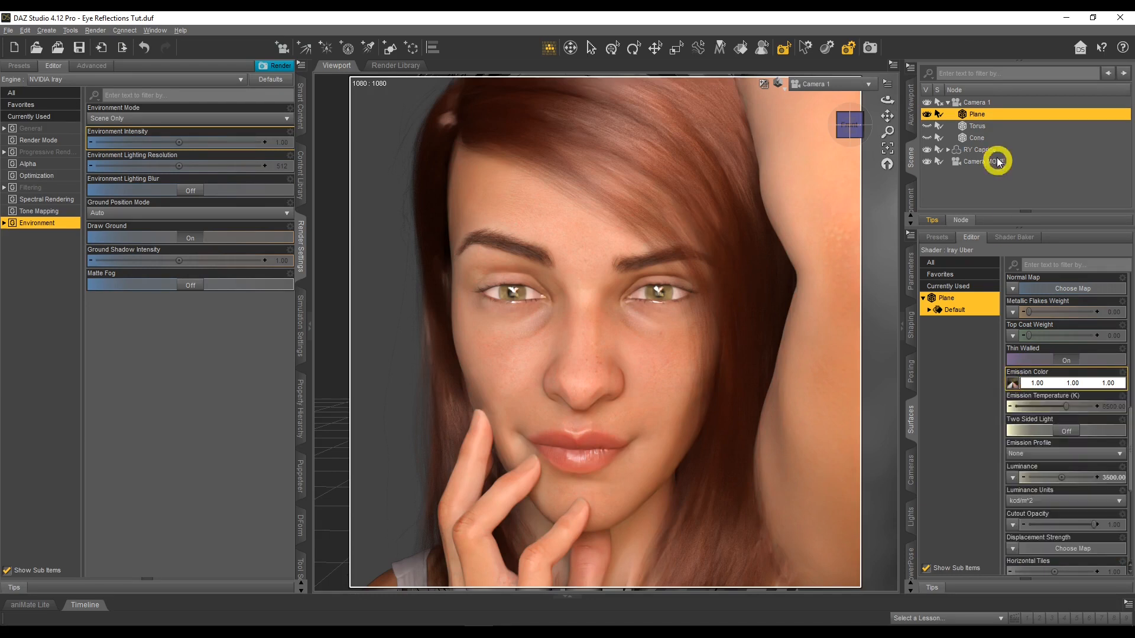
# Hide the plane, make the torus visible and select the torus with its transform parameters displayed
pyautogui.click(926, 125)
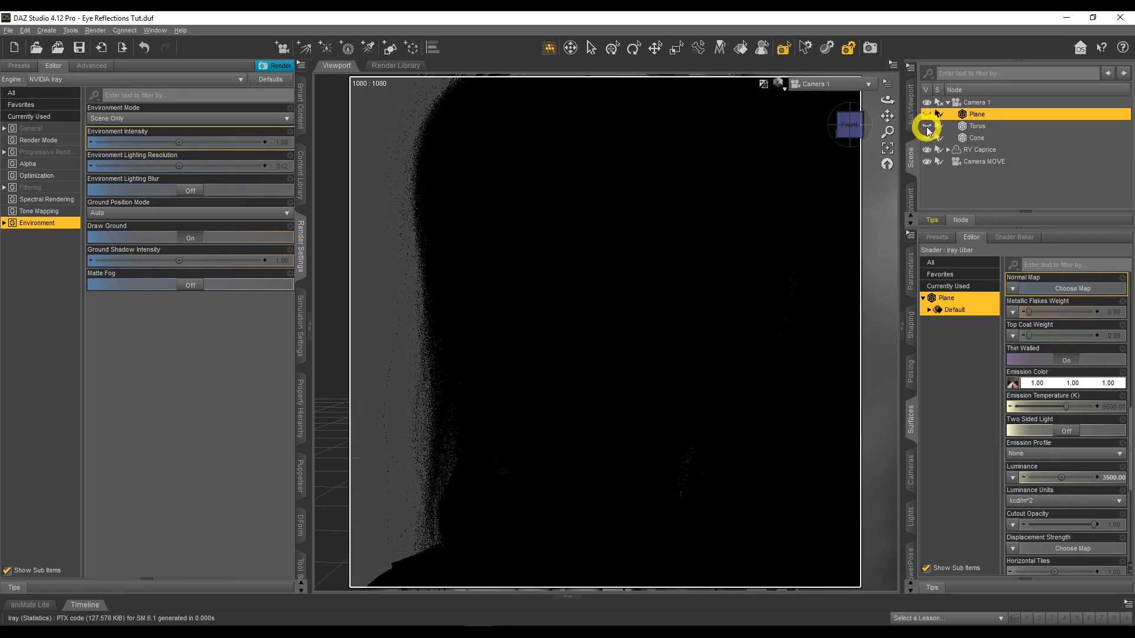
pyautogui.click(927, 127)
pyautogui.click(973, 125)
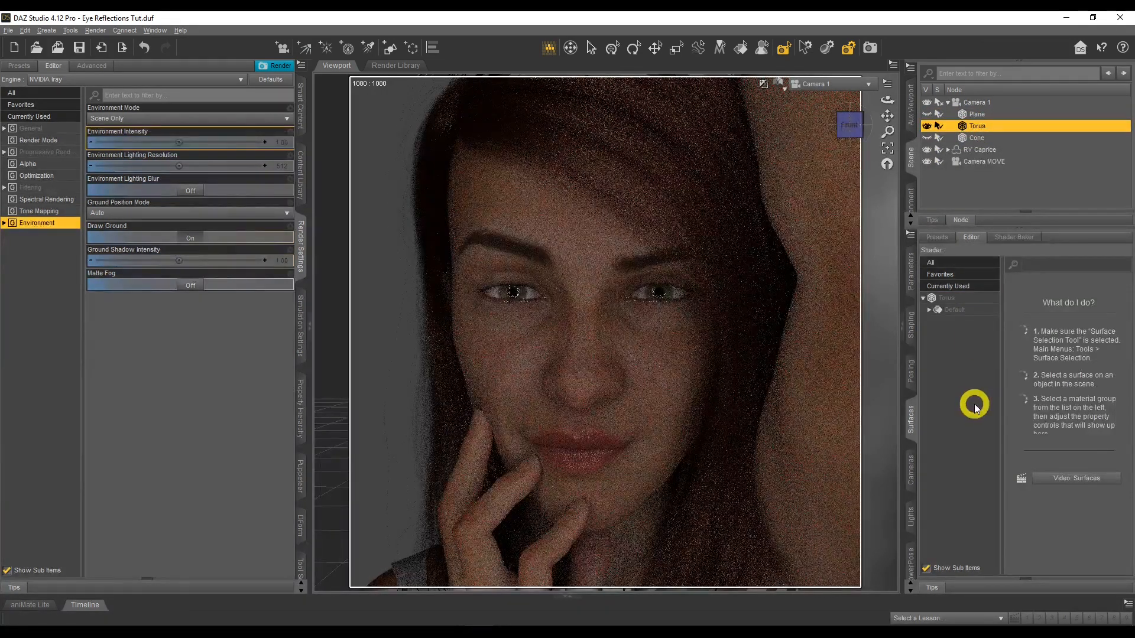
pyautogui.click(914, 285)
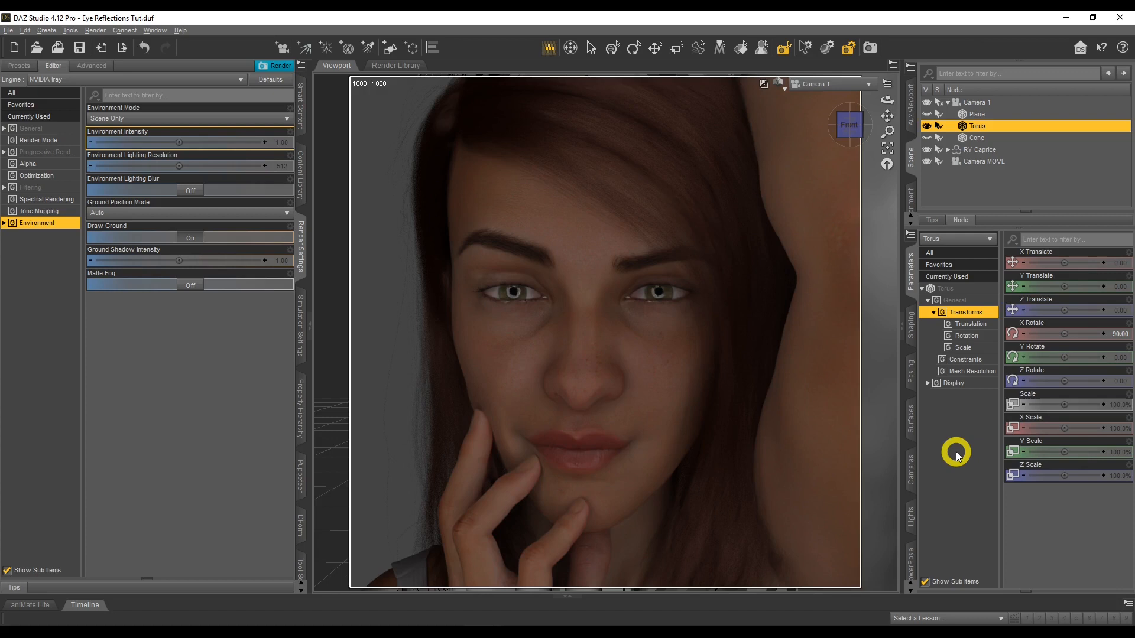
# Brighten the torus's emissive surface by setting its Luminance to 500
pyautogui.click(912, 420)
pyautogui.click(954, 300)
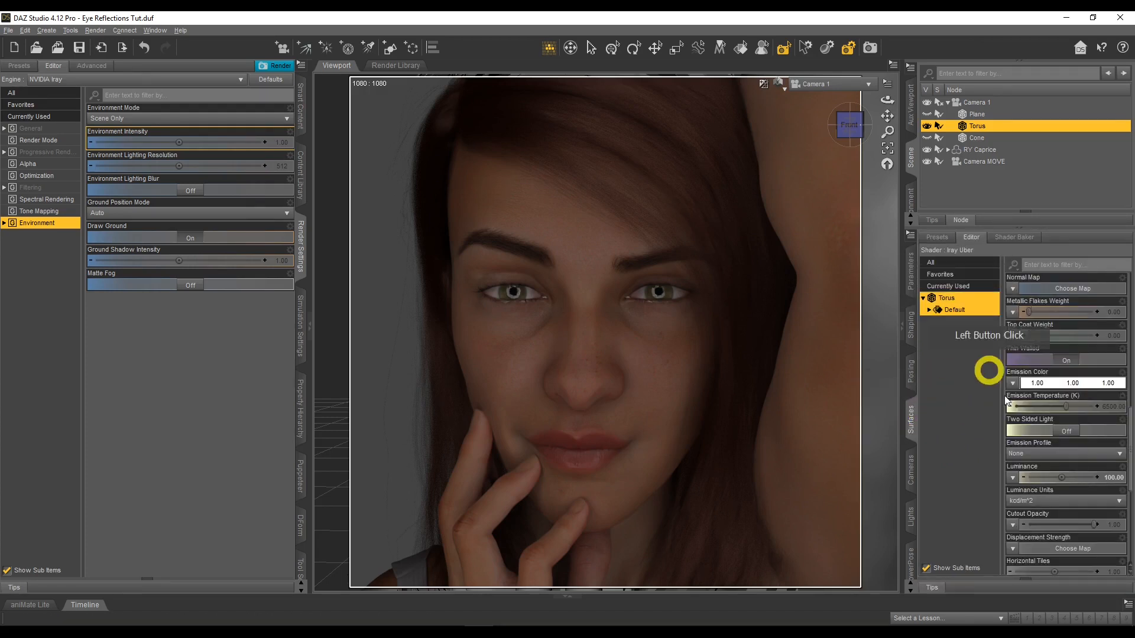
pyautogui.click(1116, 477)
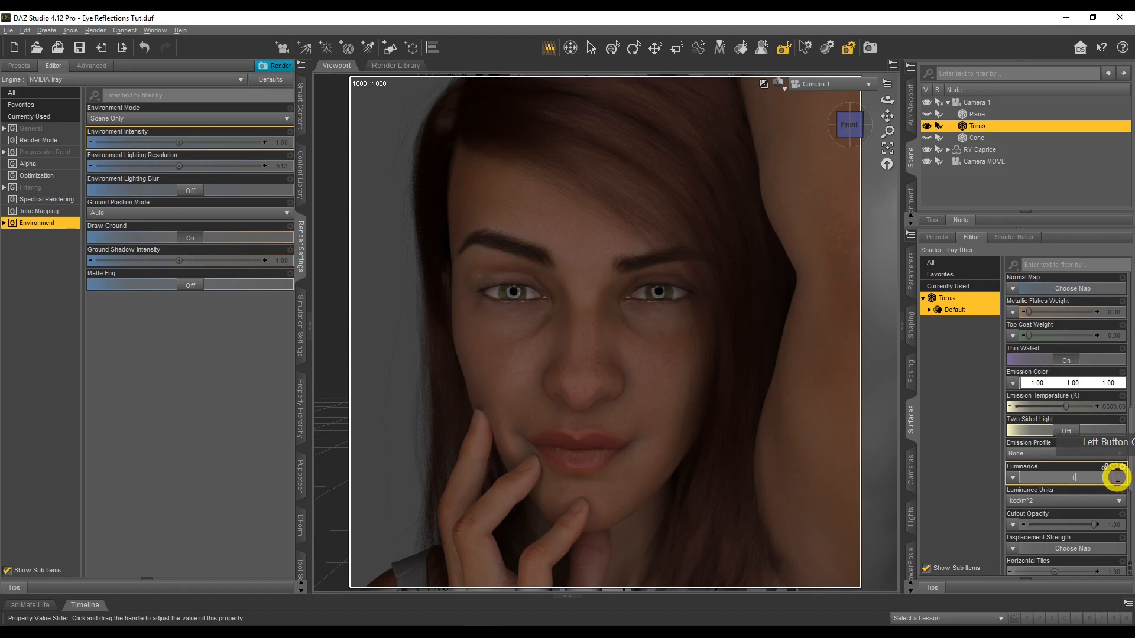
pyautogui.press('Return')
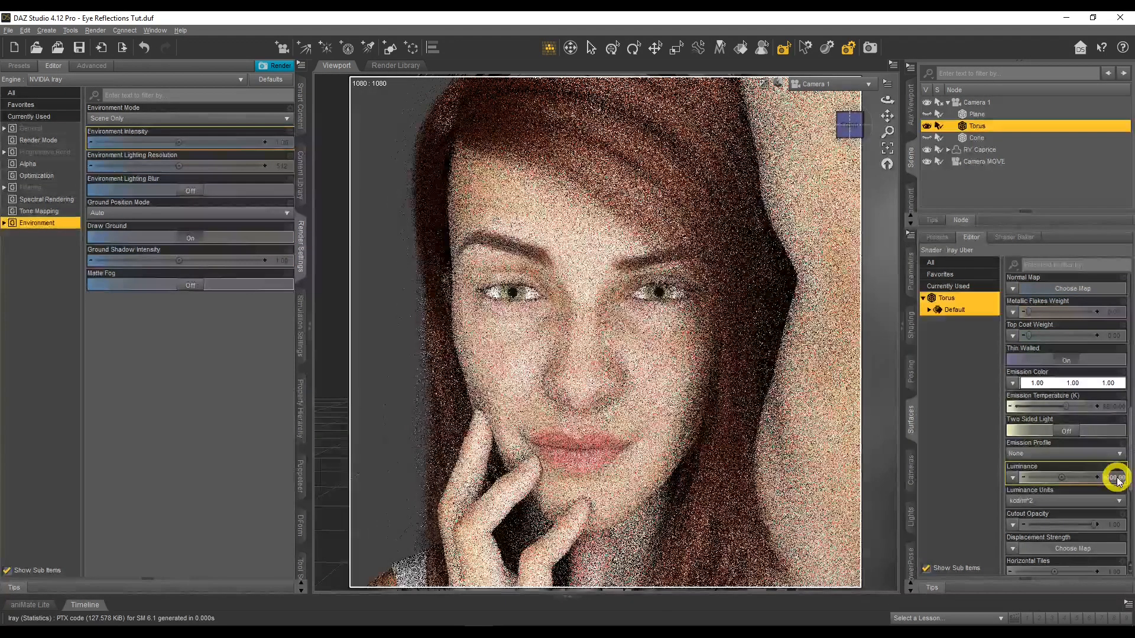
pyautogui.click(1116, 477)
pyautogui.write('500')
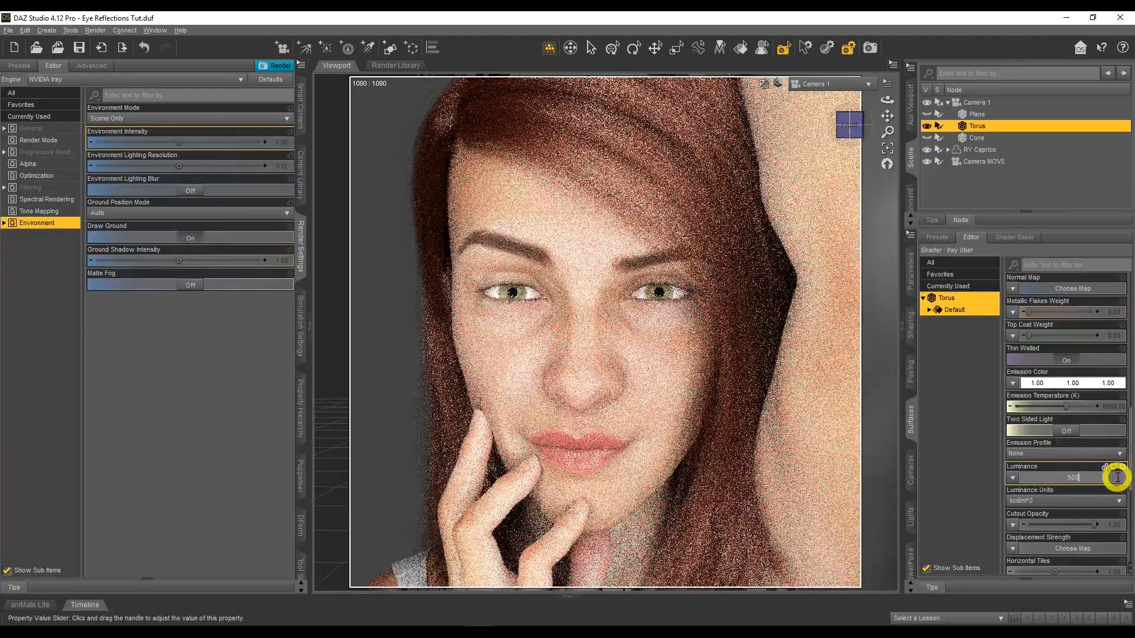
pyautogui.press('Return')
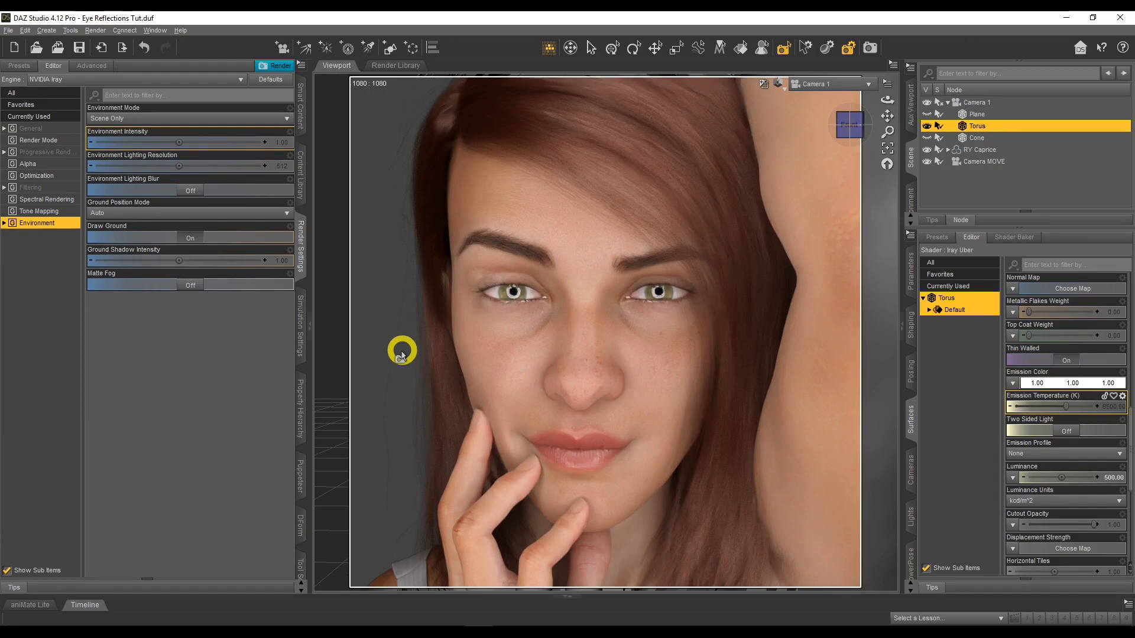
# Offset the torus from the camera by setting its X Translate to -25
pyautogui.click(917, 287)
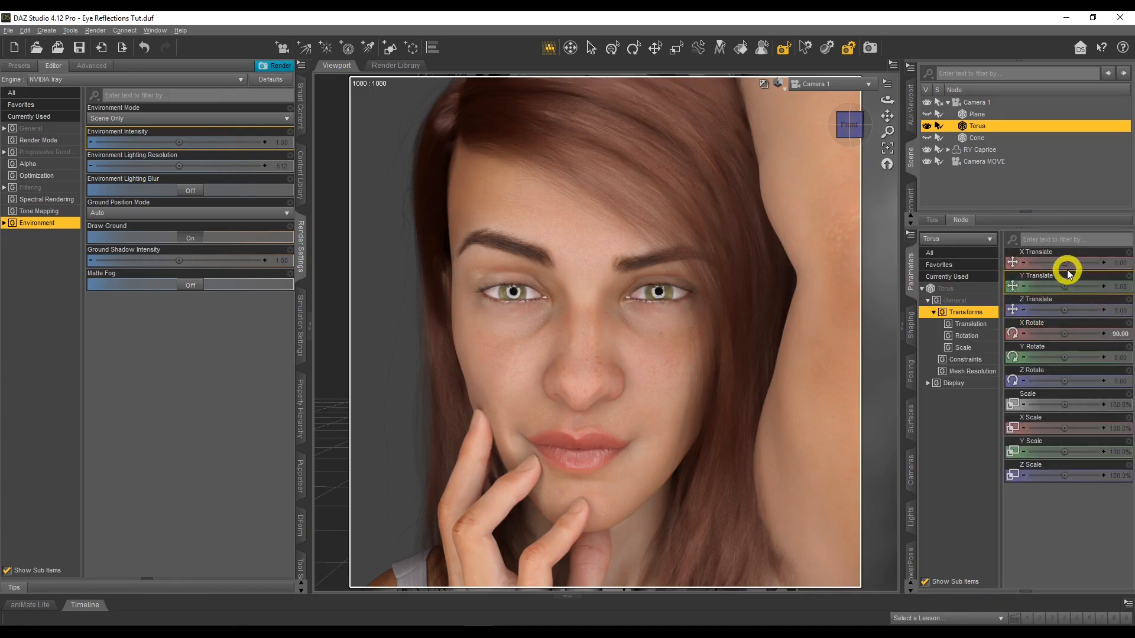
pyautogui.click(1120, 263)
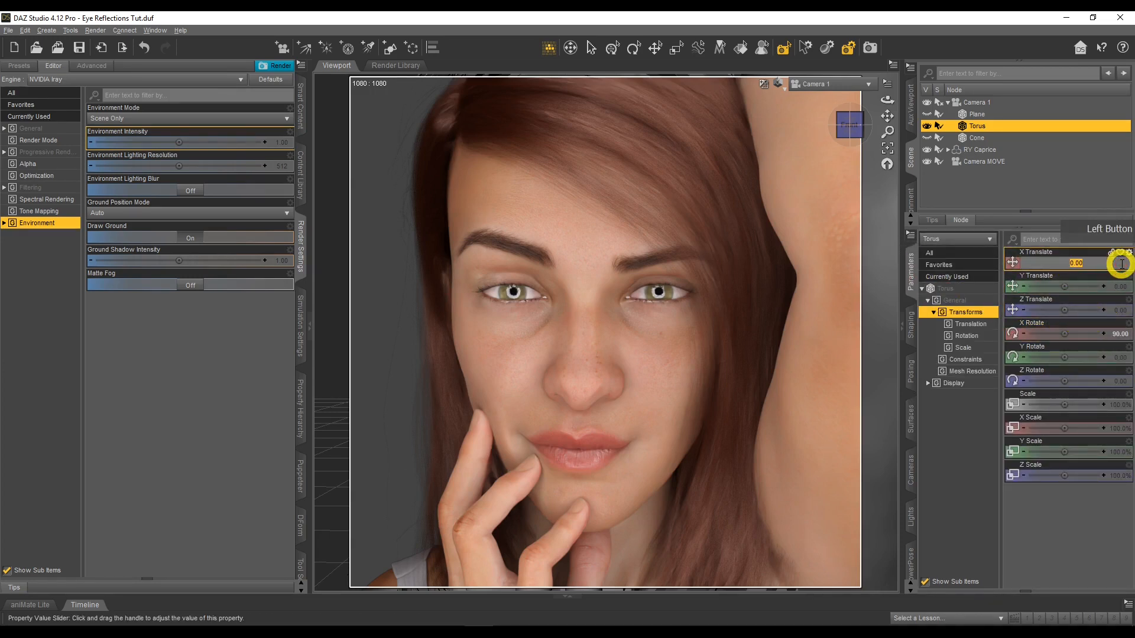
pyautogui.press('BackSpace')
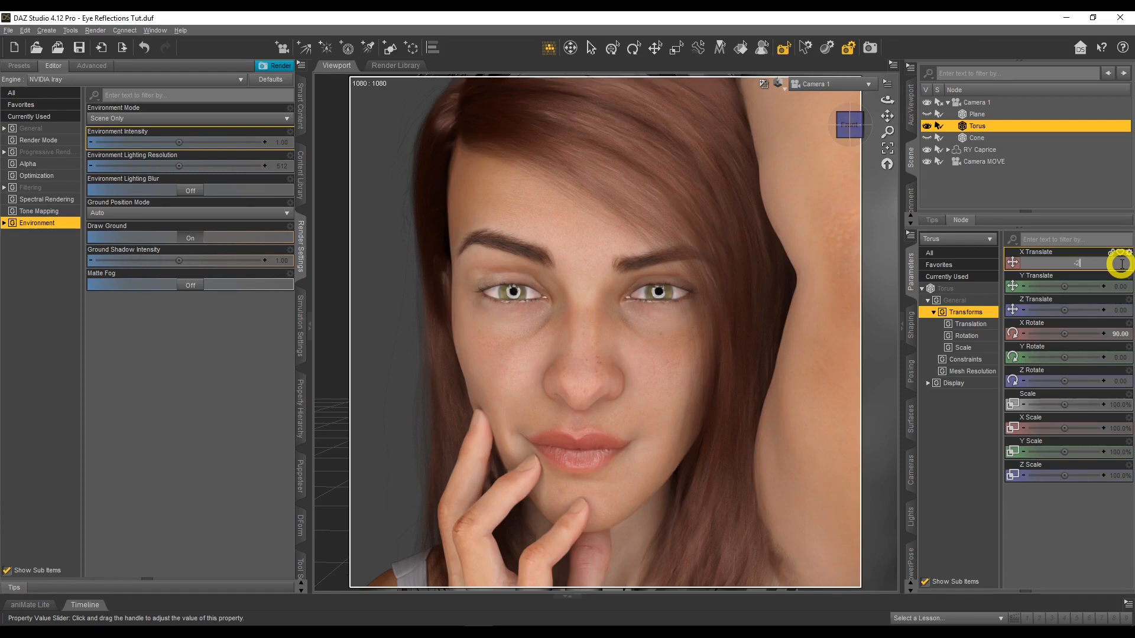
pyautogui.press('Return')
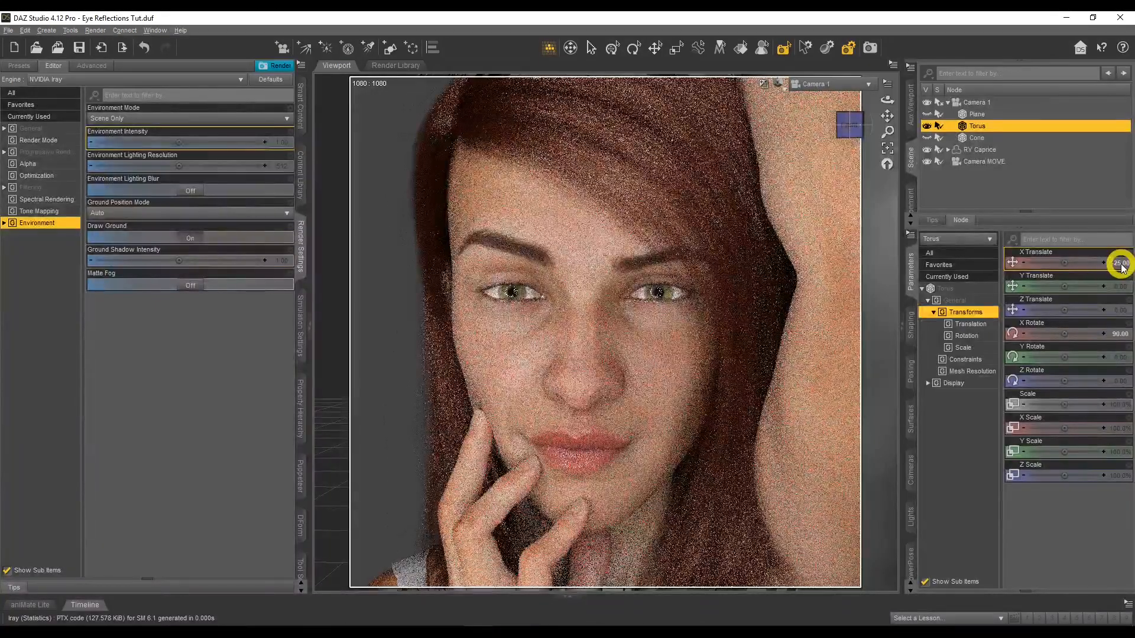
# Set the torus's Y Translate to 25 and its X Rotate to 90
pyautogui.click(1119, 287)
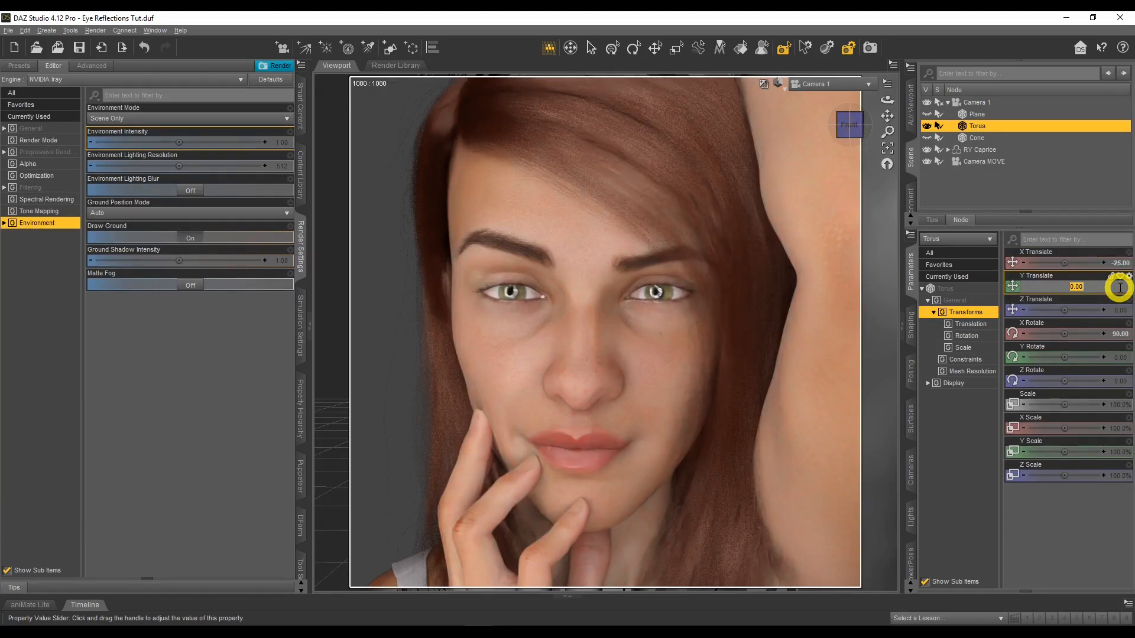
pyautogui.write('25')
pyautogui.press('Return')
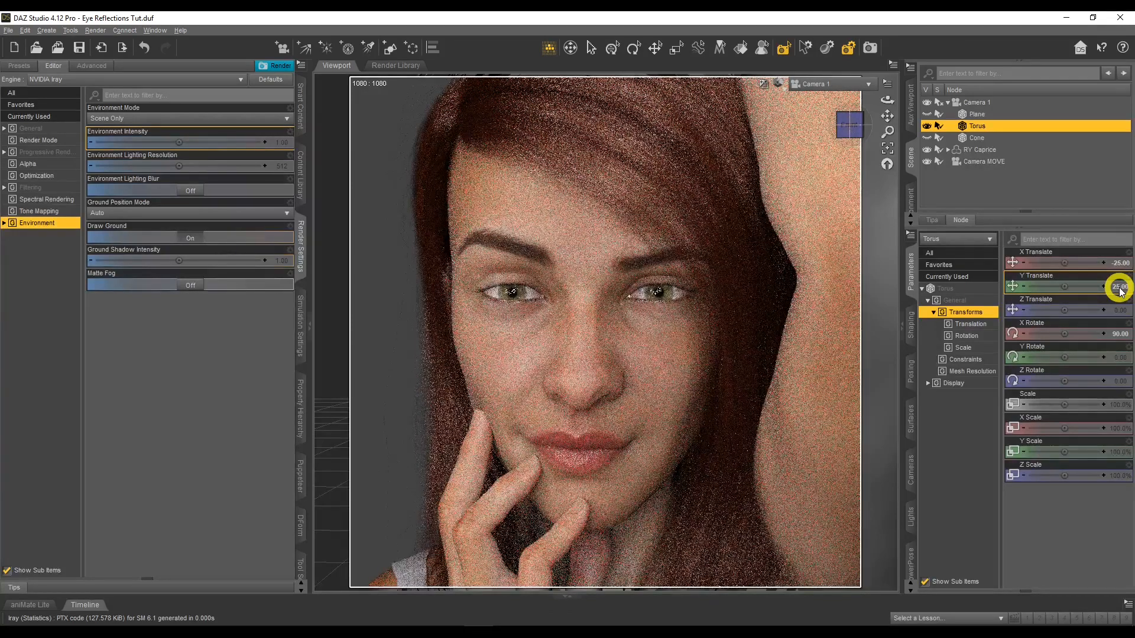
pyautogui.click(1122, 335)
pyautogui.write('90')
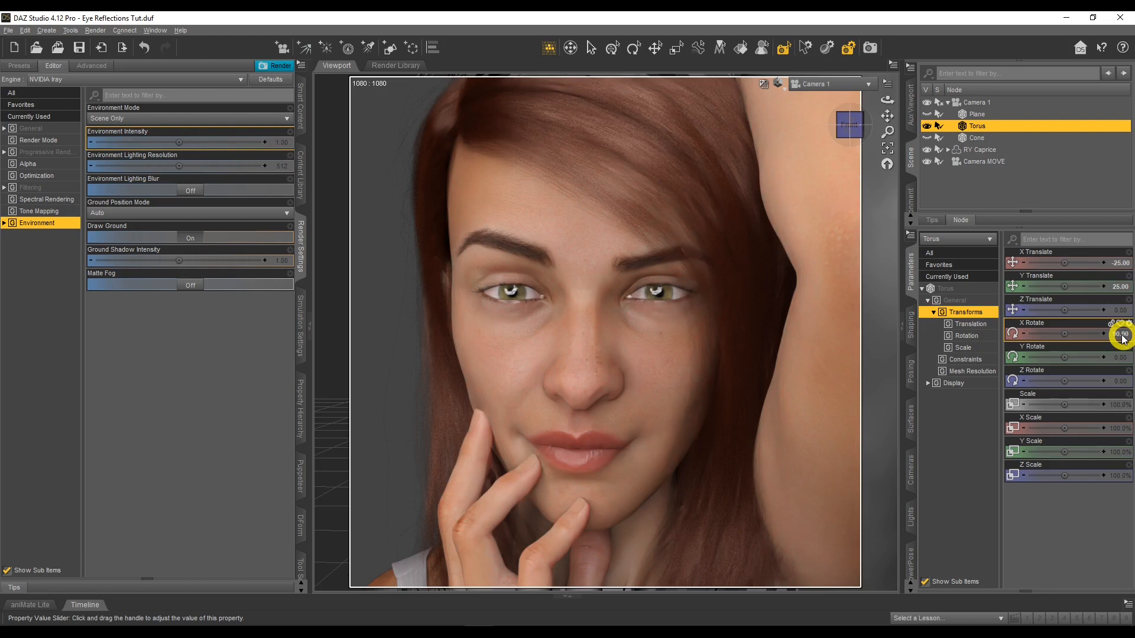
# Preview the fractal-1080460_1280 image from the Gel Lights folder and load it as the torus's Emission Color map
pyautogui.click(910, 419)
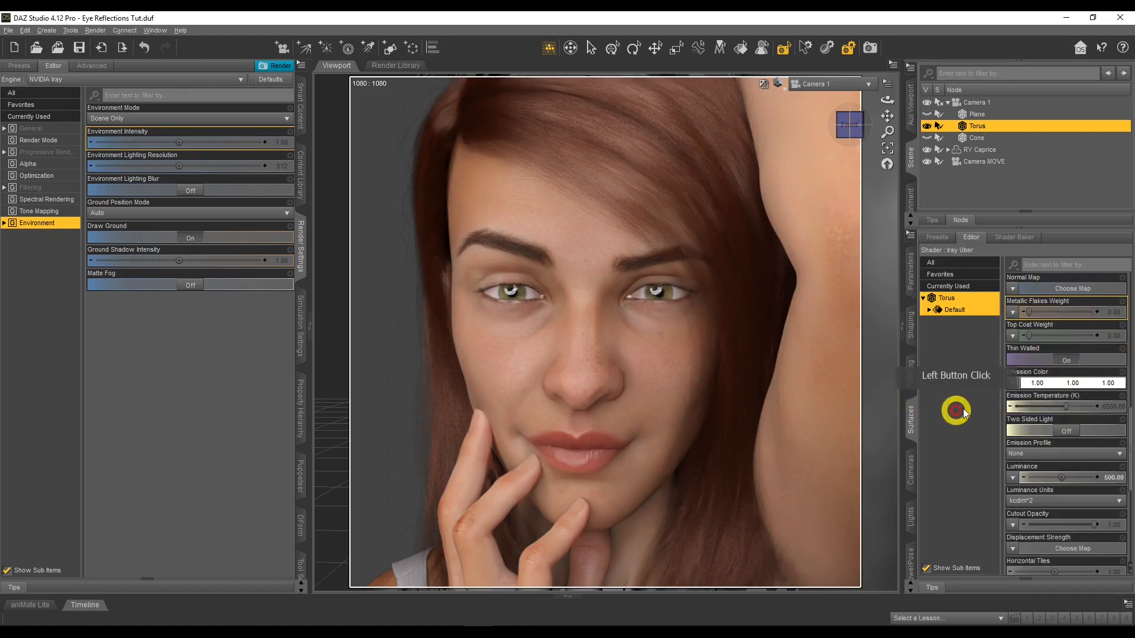
pyautogui.click(1012, 383)
pyautogui.click(986, 23)
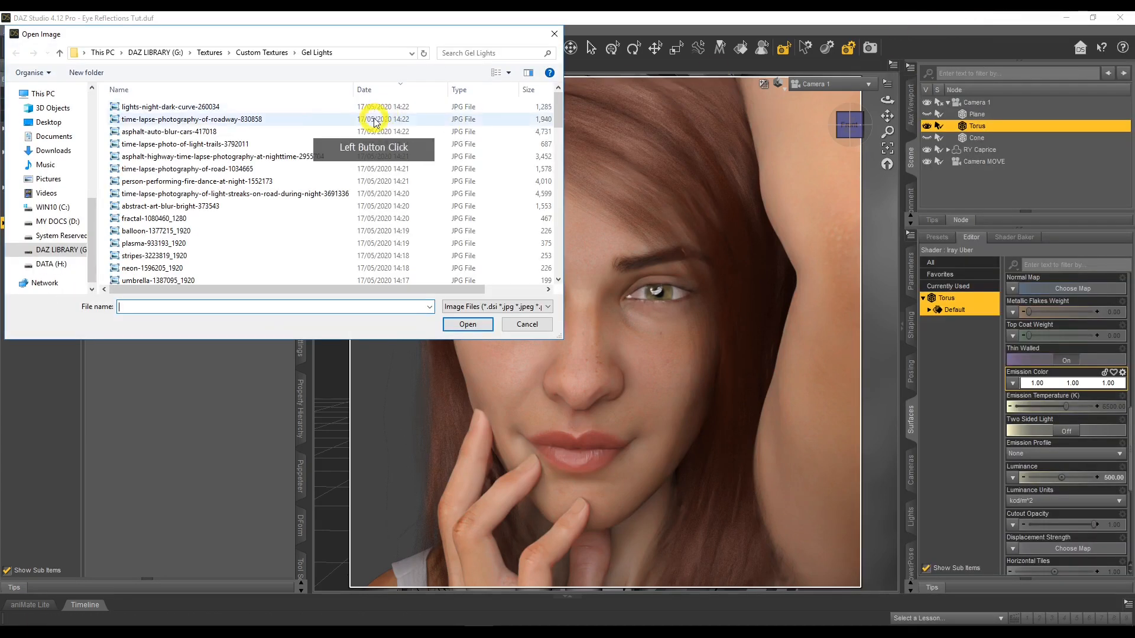
pyautogui.rightClick(175, 222)
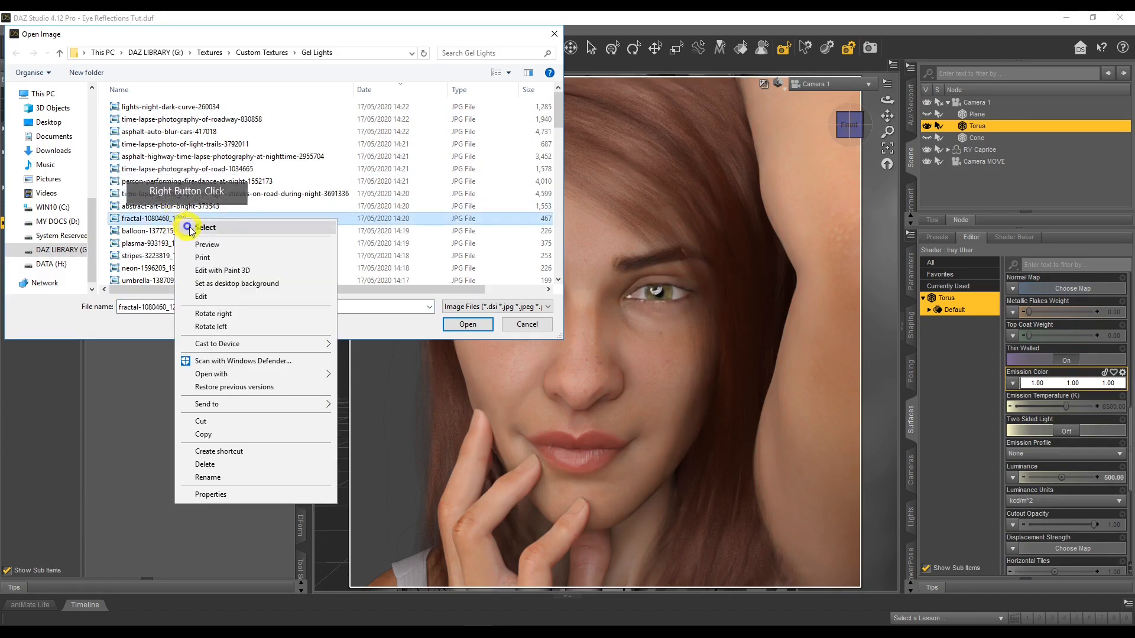
pyautogui.click(202, 247)
pyautogui.click(1120, 17)
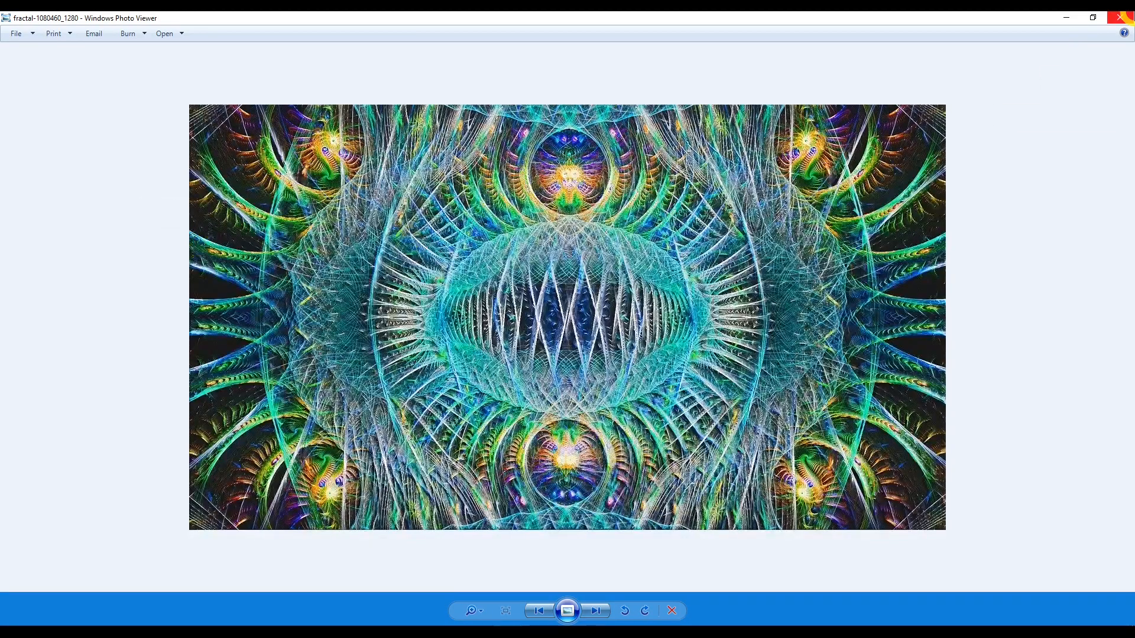
pyautogui.click(265, 223)
pyautogui.doubleClick(266, 223)
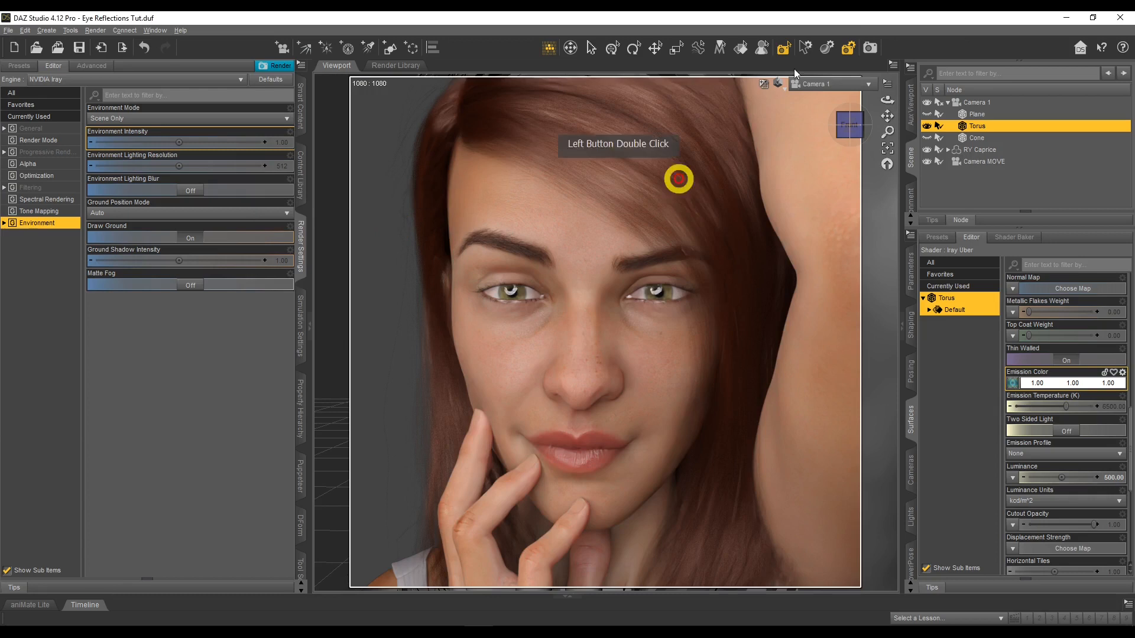
pyautogui.click(865, 48)
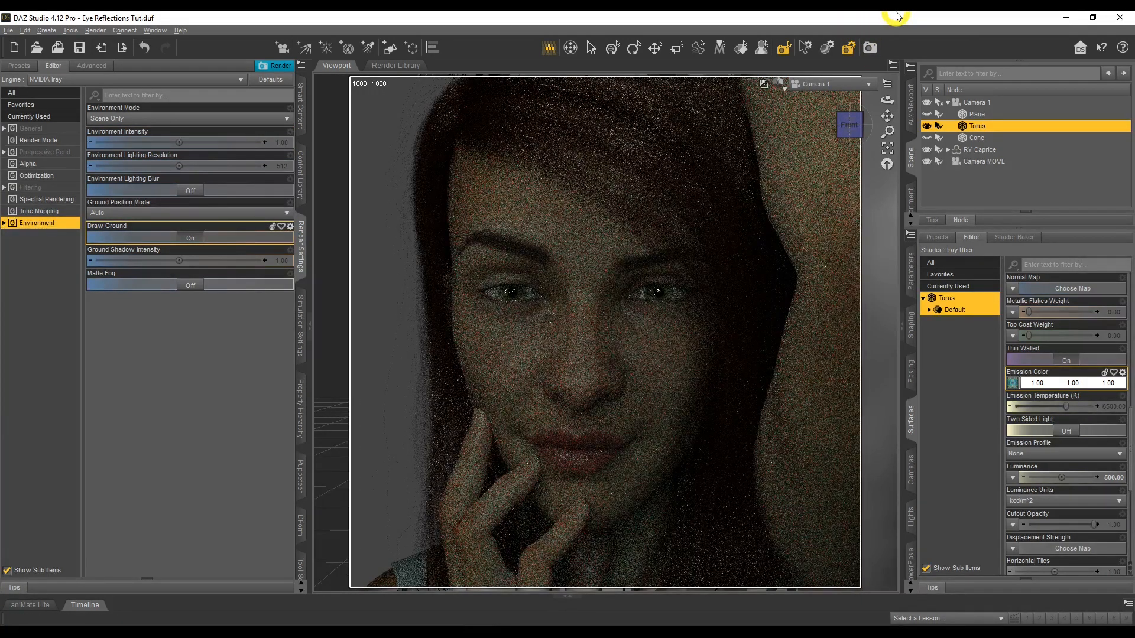
# Raise the torus's Luminance to 3000 after trying 1500
pyautogui.click(1063, 431)
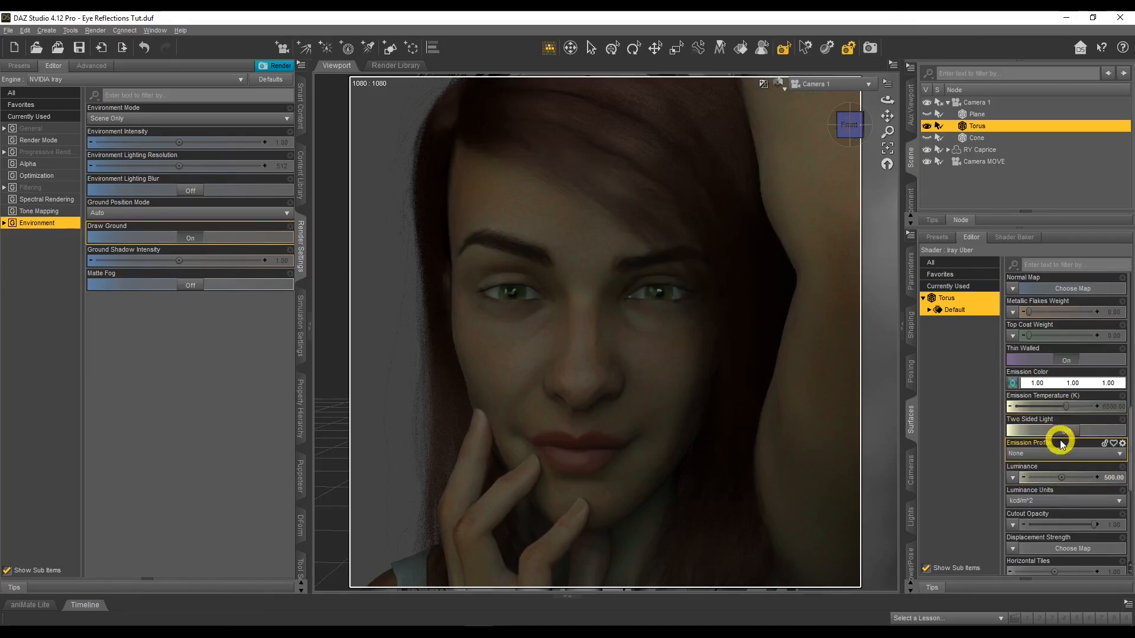
pyautogui.click(1111, 478)
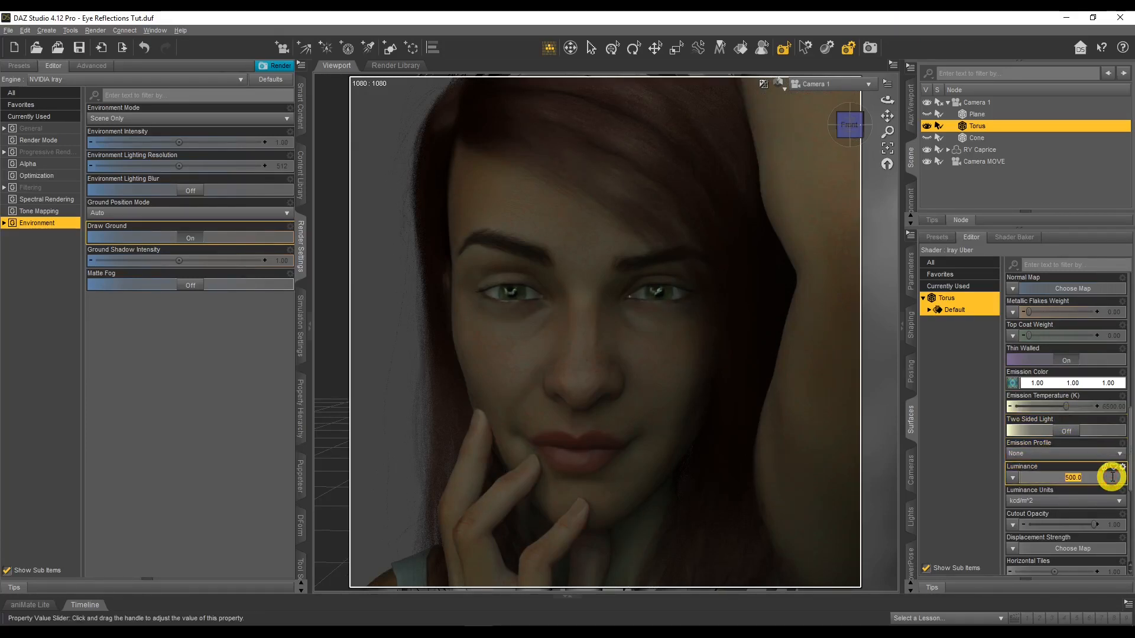
pyautogui.write('1')
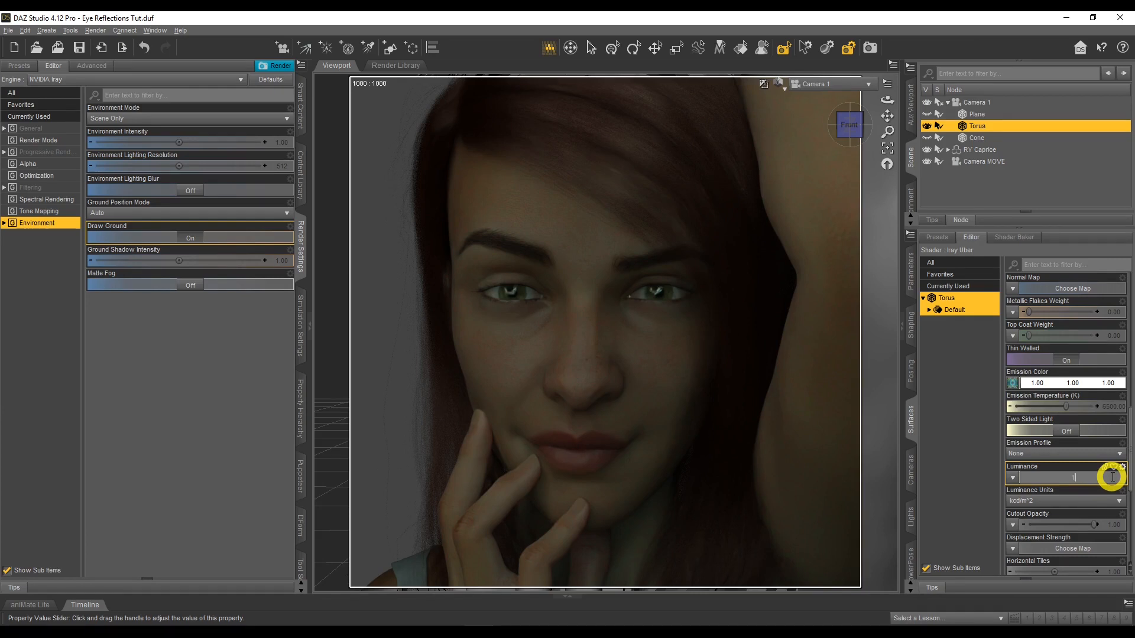
pyautogui.press('Return')
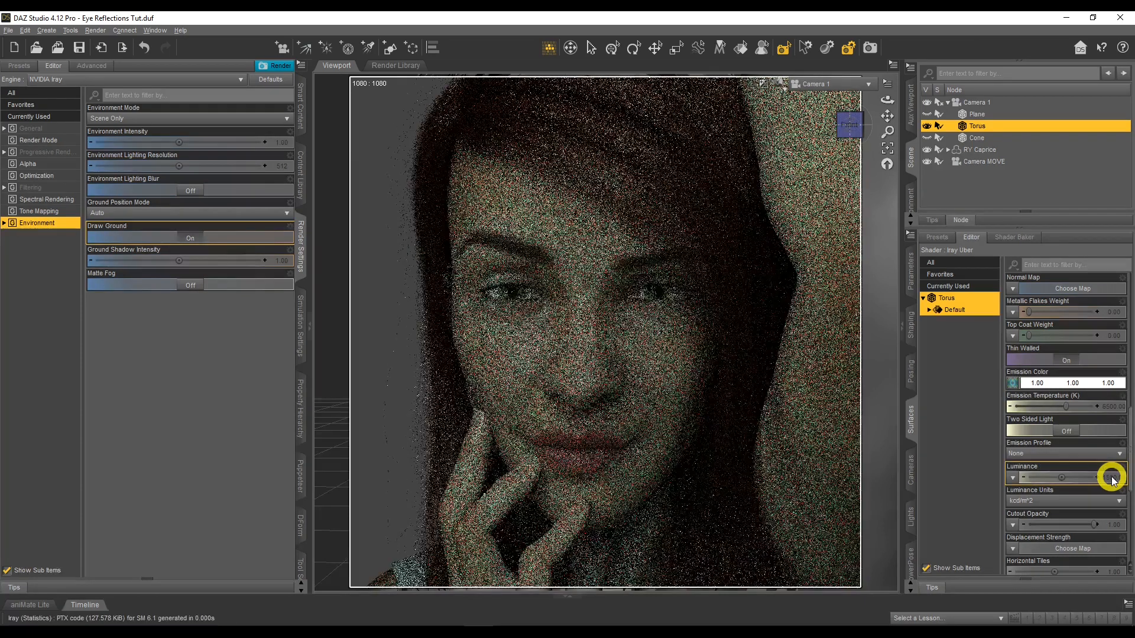
pyautogui.click(1112, 479)
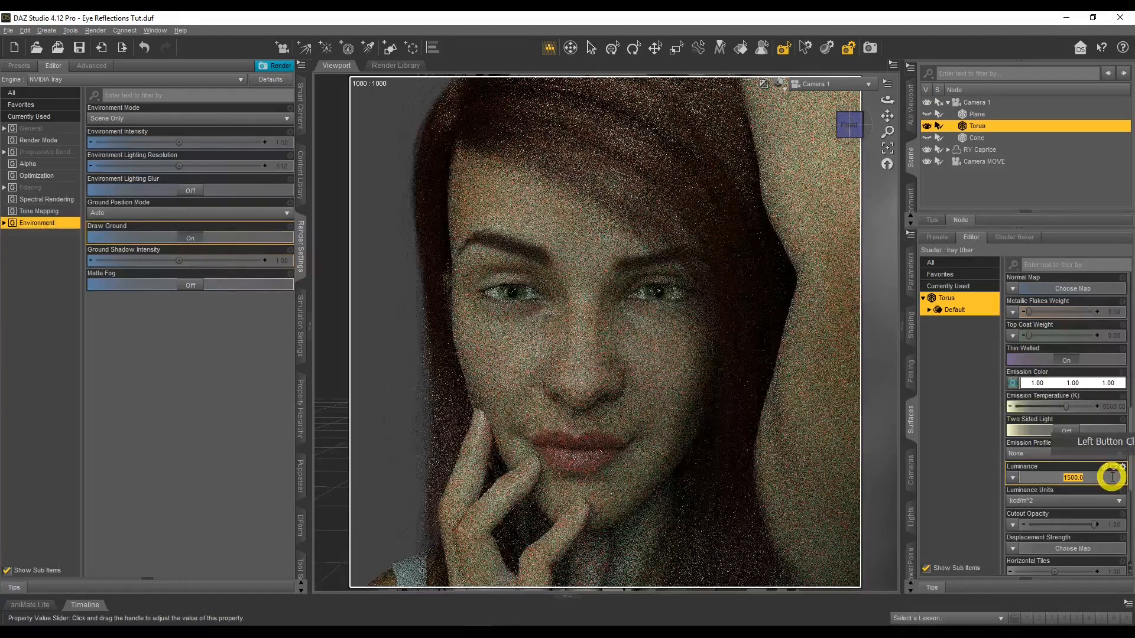
pyautogui.write('3000')
pyautogui.press('Return')
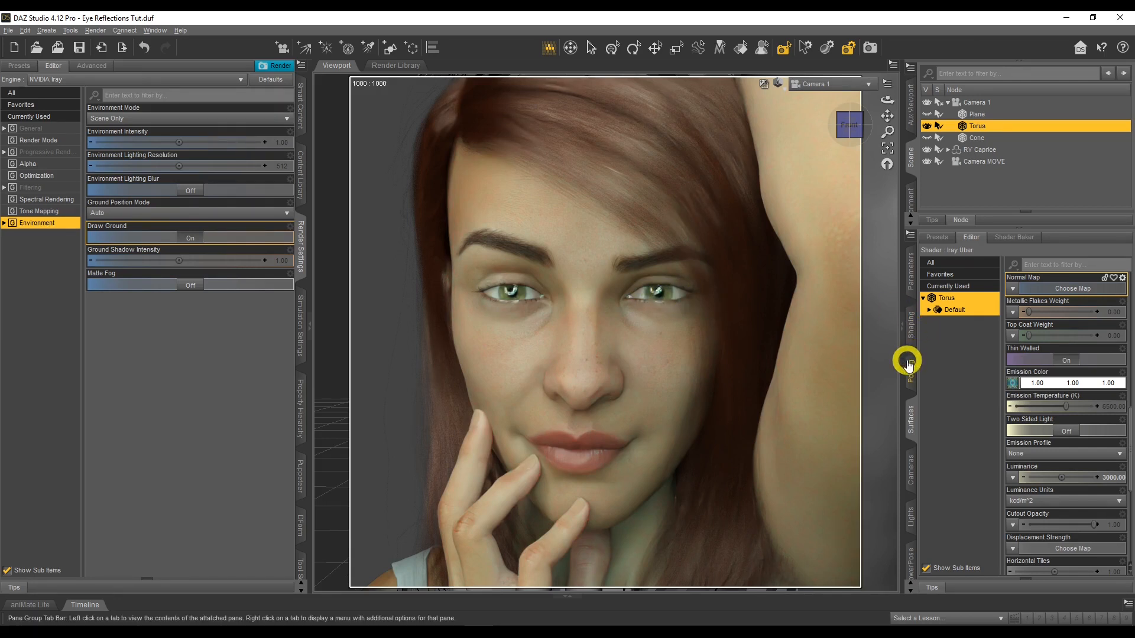
# Hide the torus, select the cone and make it visible
pyautogui.click(927, 126)
pyautogui.click(972, 138)
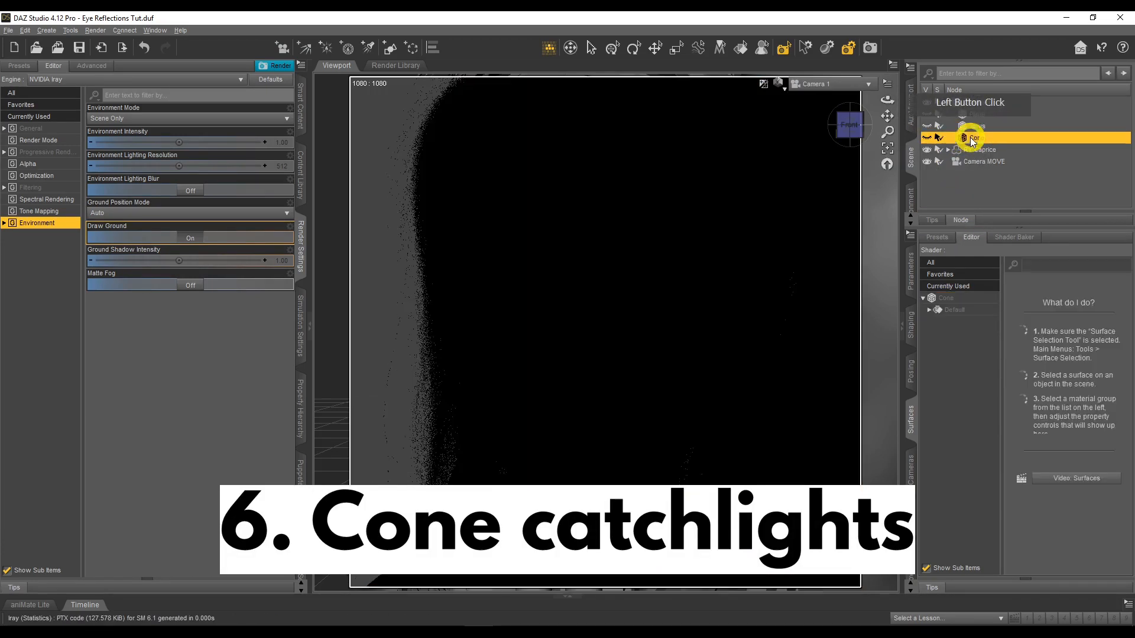
pyautogui.click(934, 137)
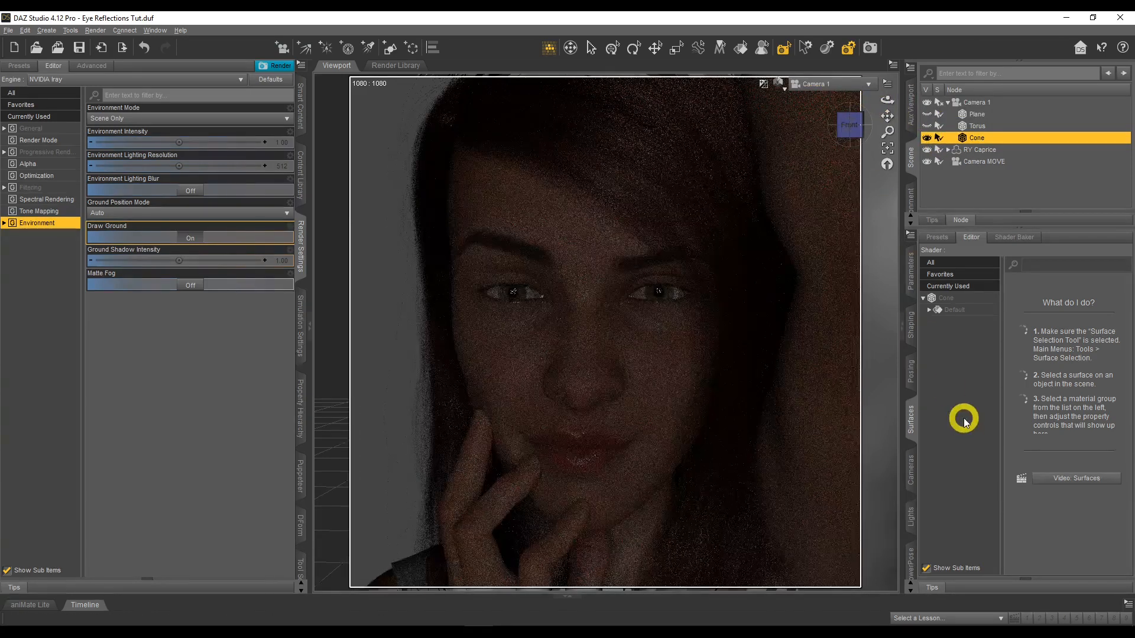
# Select the cone's surface and set its Luminance to 1000
pyautogui.click(940, 298)
pyautogui.click(1122, 478)
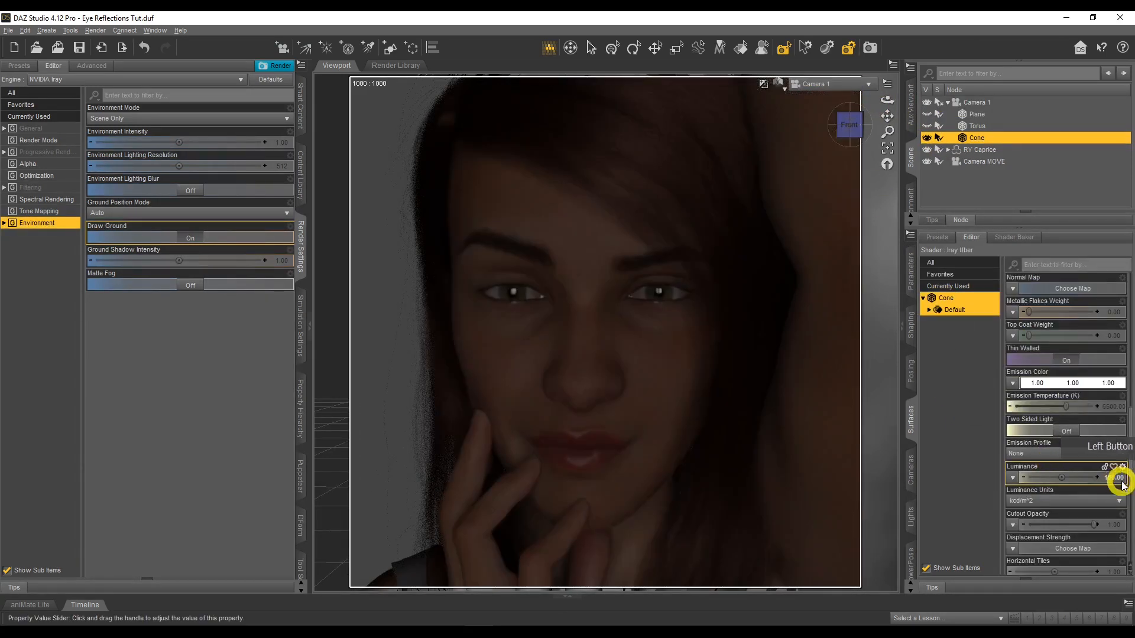
pyautogui.click(1104, 478)
pyautogui.write('10')
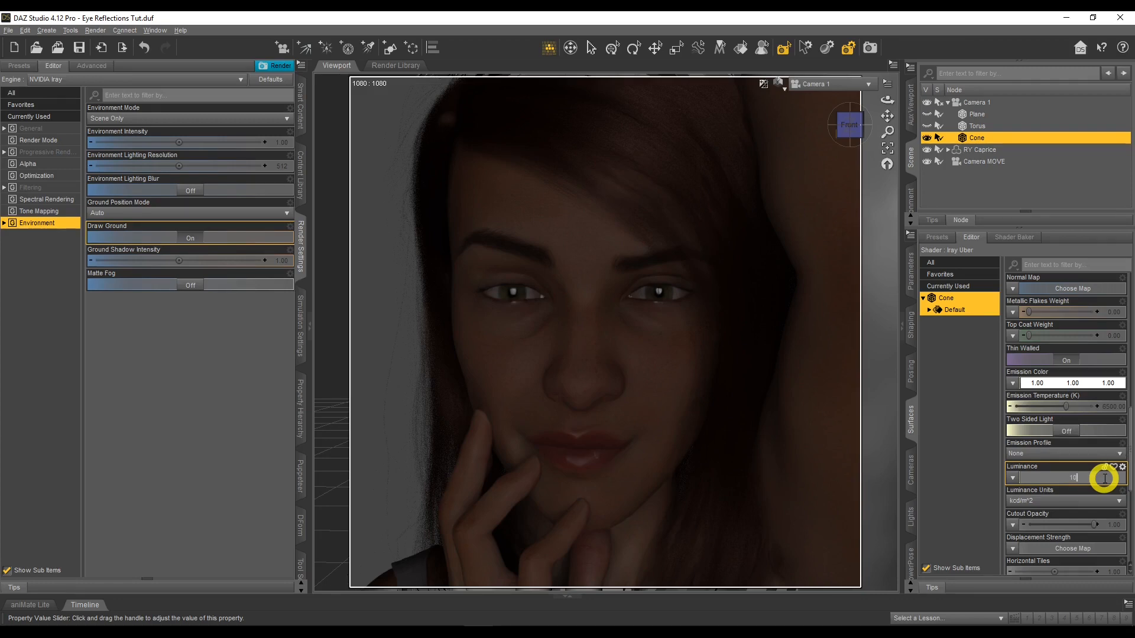
pyautogui.write('00')
pyautogui.press('Return')
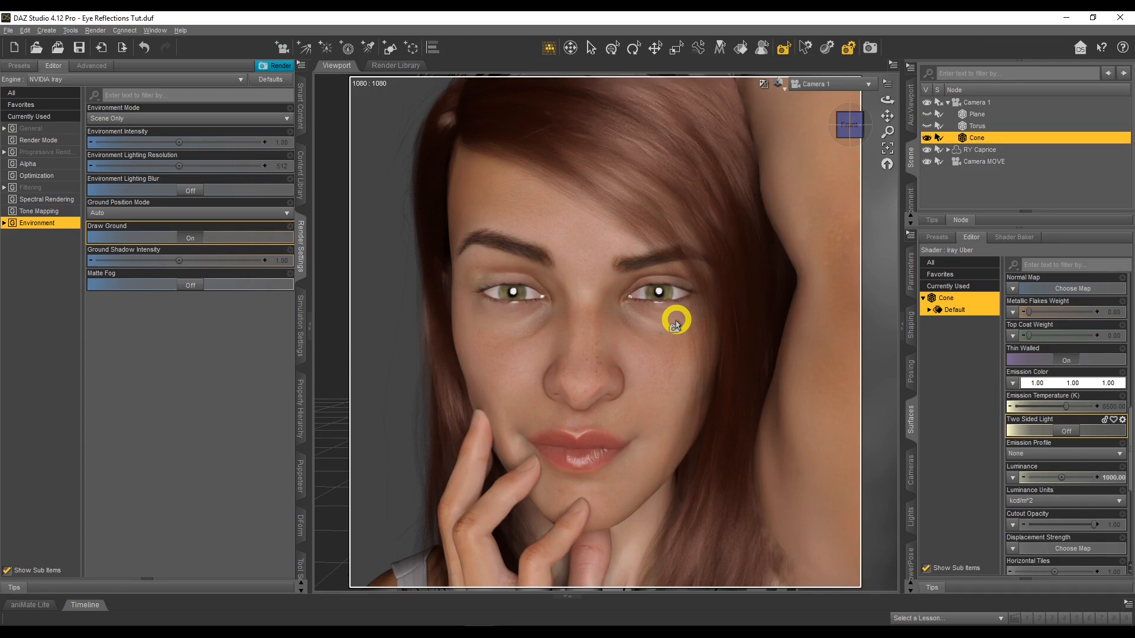
# Offset the cone from the camera by setting its X Translate to 50 and its Y Translate to -25
pyautogui.click(910, 272)
pyautogui.click(1020, 311)
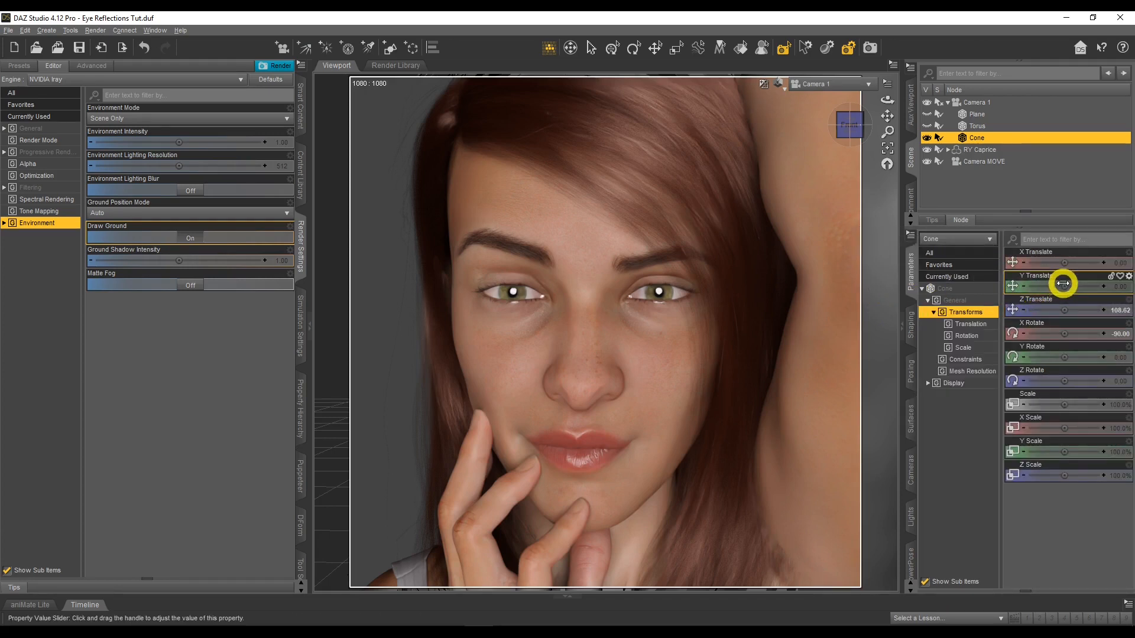
pyautogui.click(1115, 262)
pyautogui.write('50')
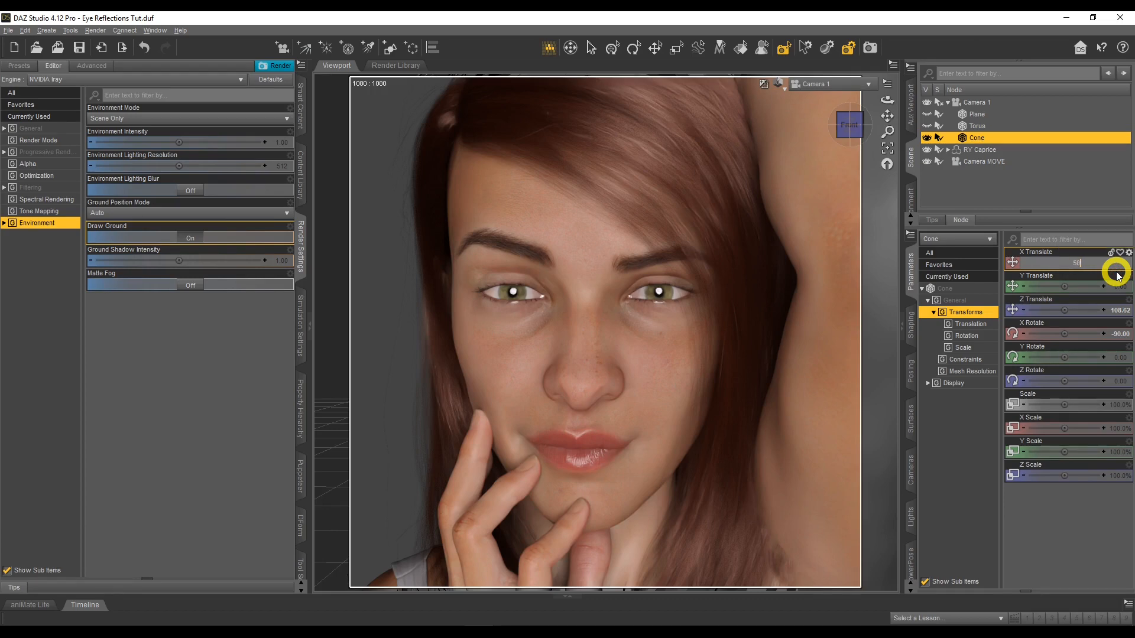
pyautogui.press('Return')
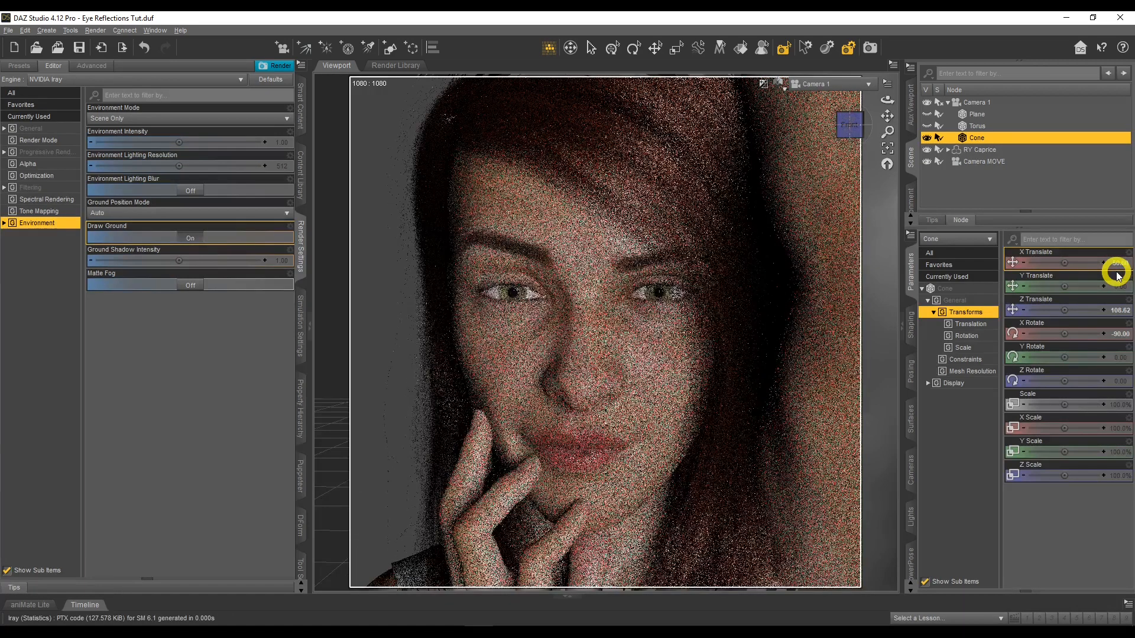
pyautogui.click(1119, 288)
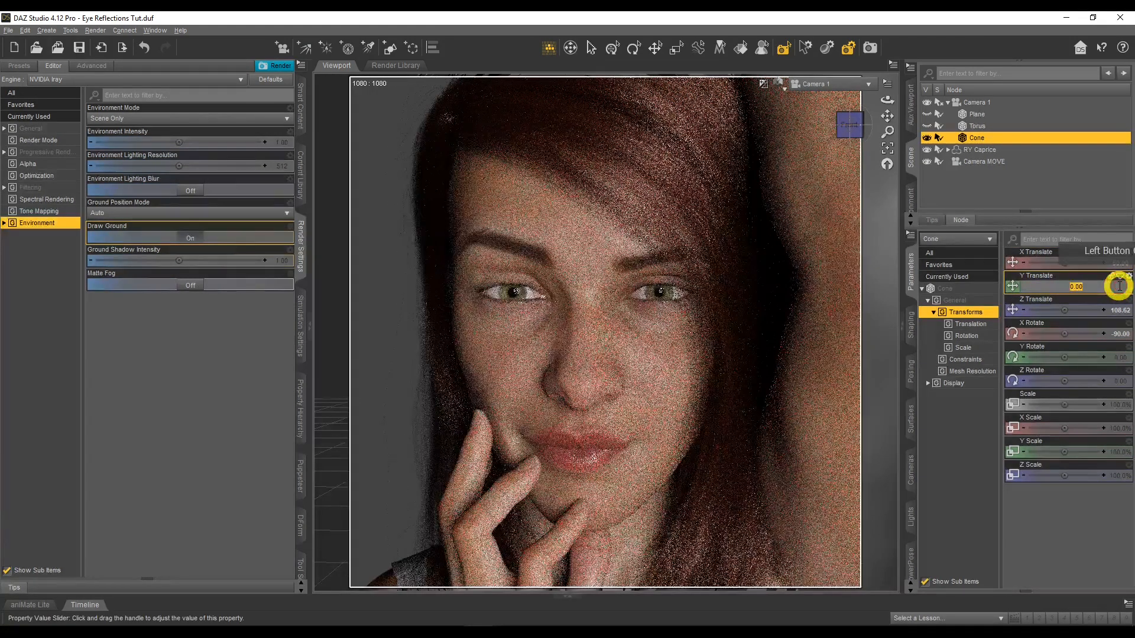
pyautogui.write('-')
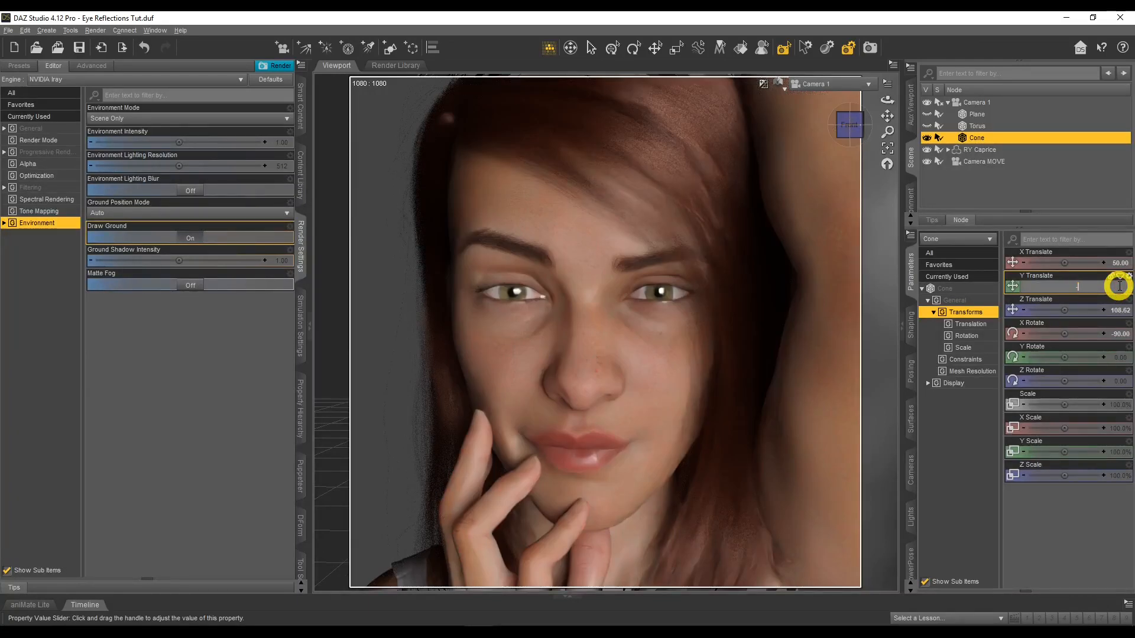
pyautogui.write('25')
pyautogui.press('Return')
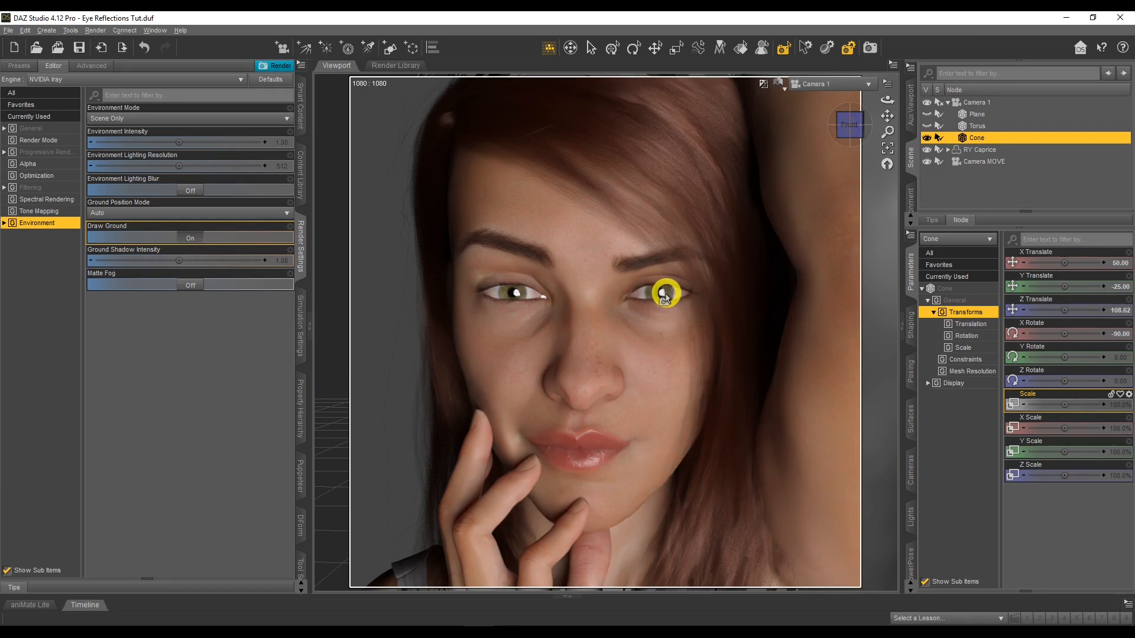
# Reduce the Cutout Opacity of the cone's surface to 0.50
pyautogui.click(913, 419)
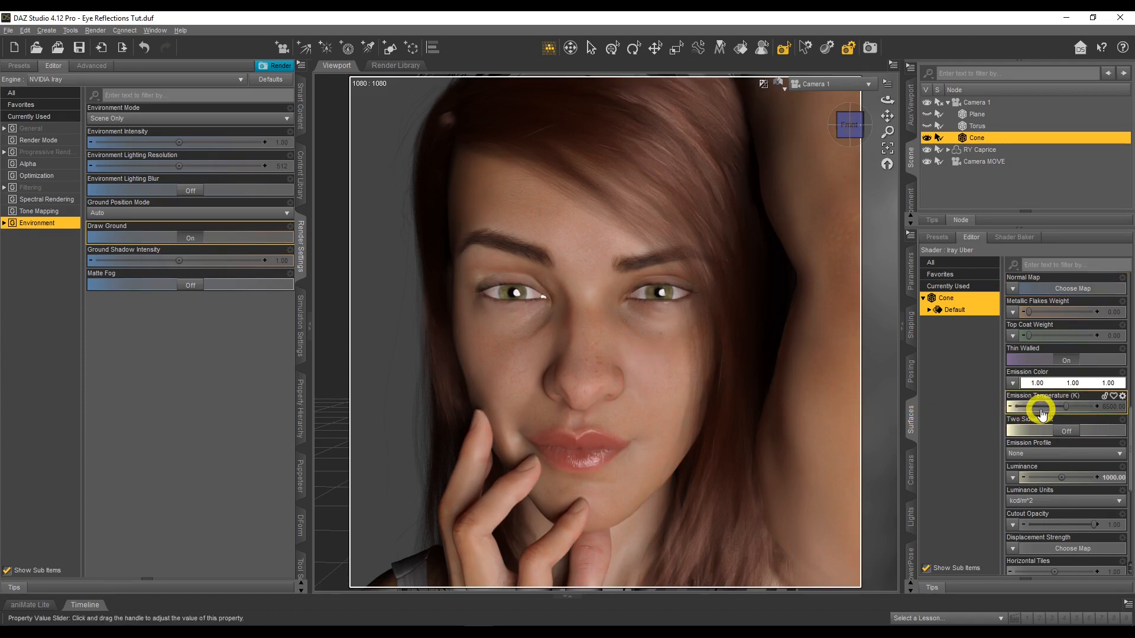
pyautogui.scroll(-3, 1040, 408)
pyautogui.scroll(-7, 1044, 409)
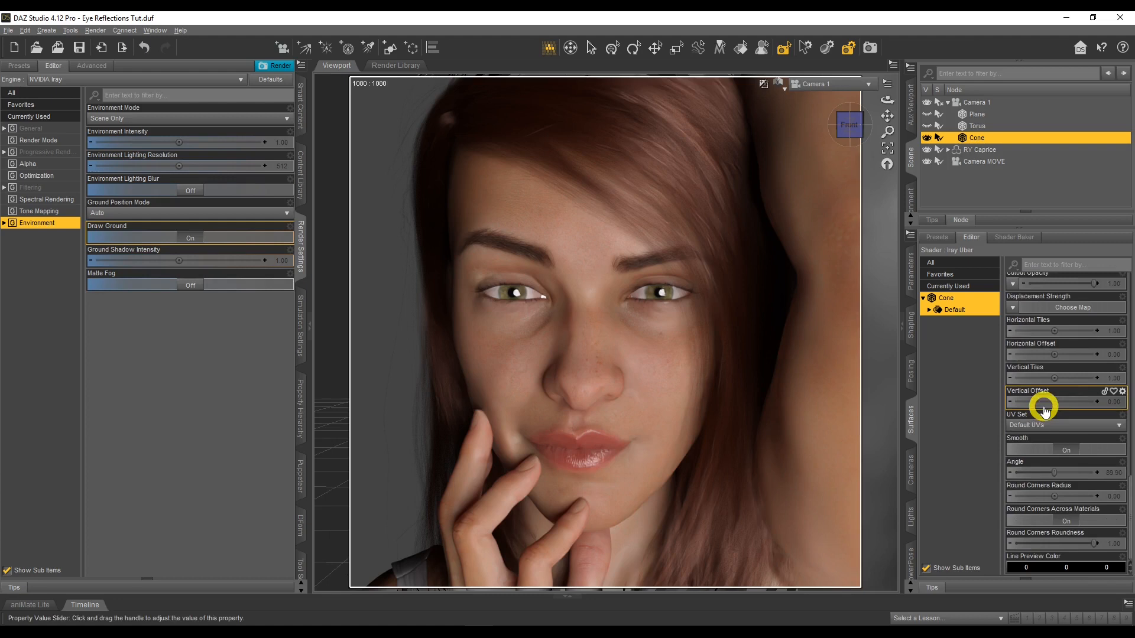
pyautogui.scroll(3, 1057, 414)
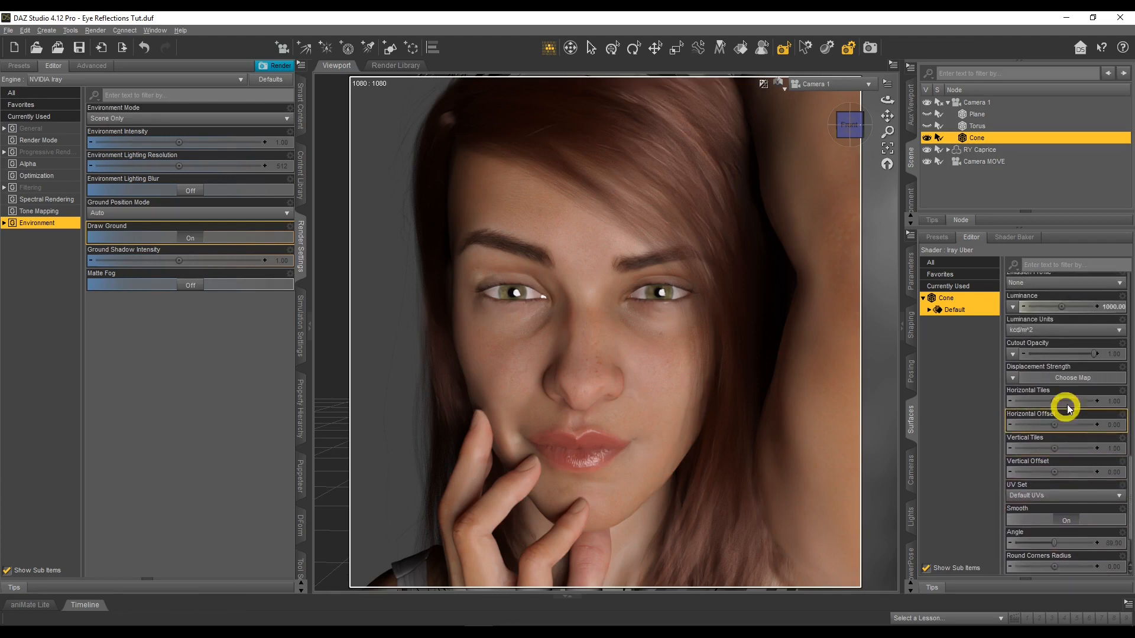
pyautogui.click(1117, 355)
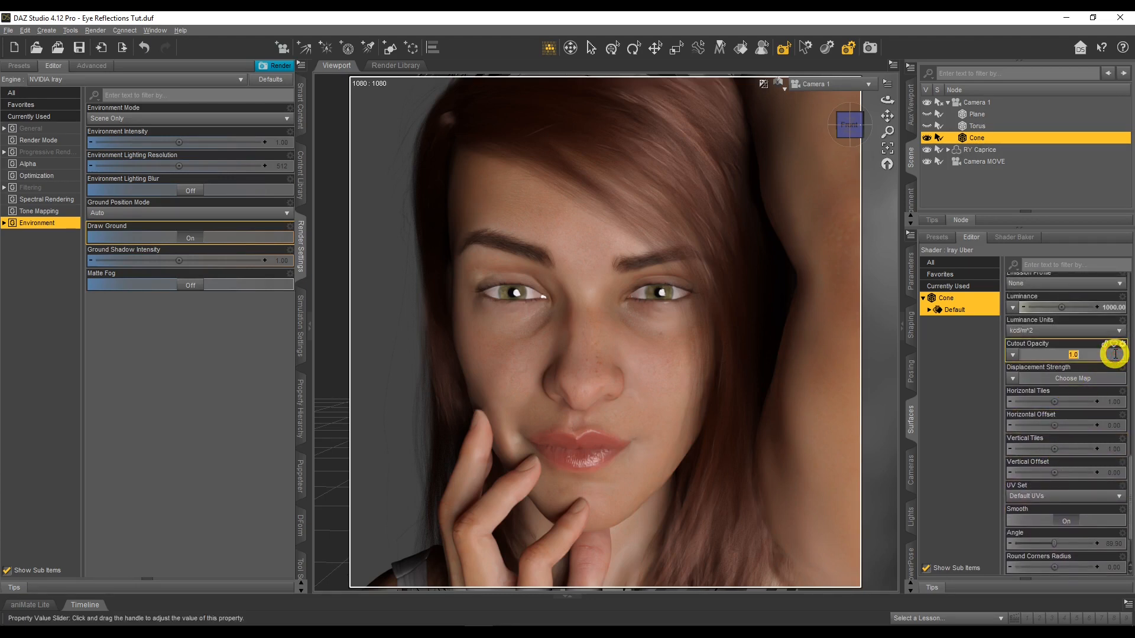
pyautogui.write('.01')
pyautogui.press('Return')
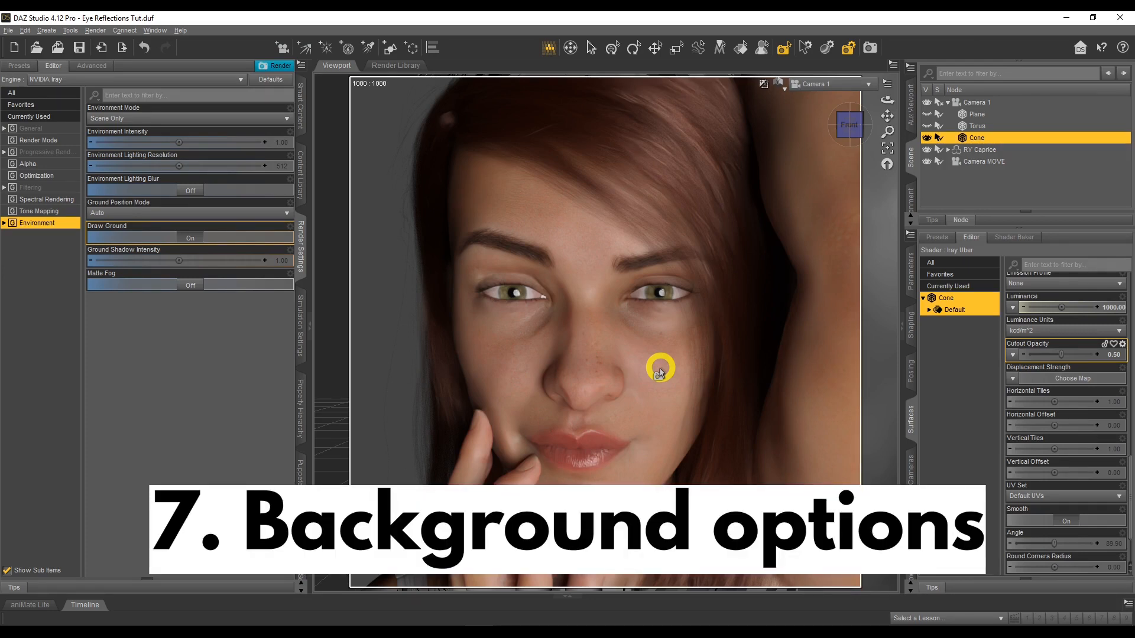
# Show the plane in place of the cone and examine its placement before the figure through Camera MOVE
pyautogui.click(927, 114)
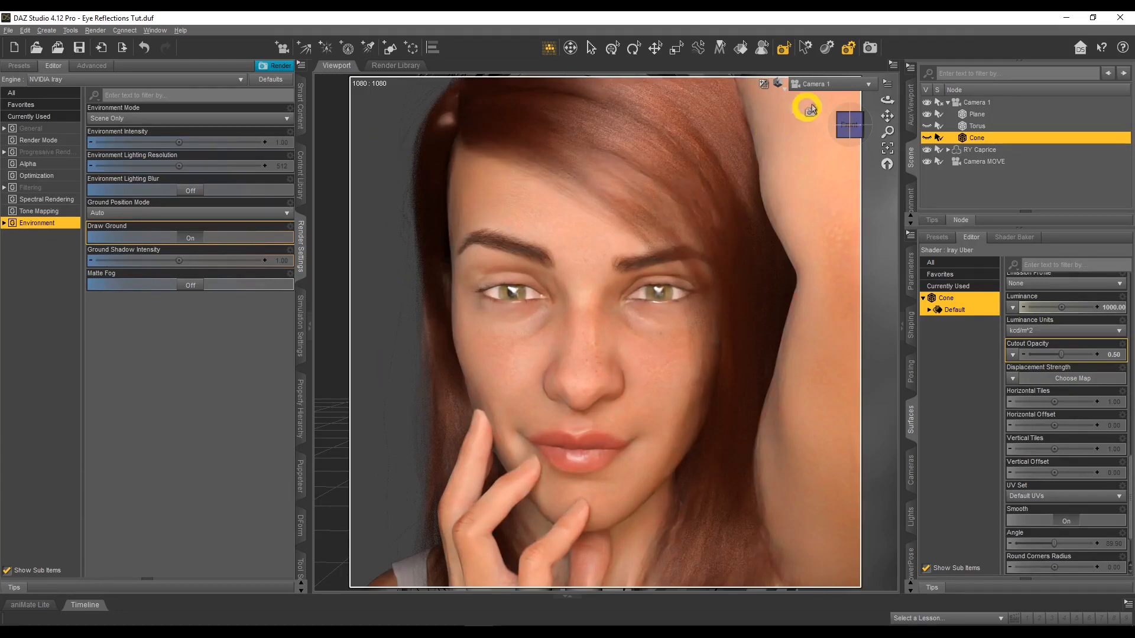
pyautogui.click(834, 84)
pyautogui.click(833, 197)
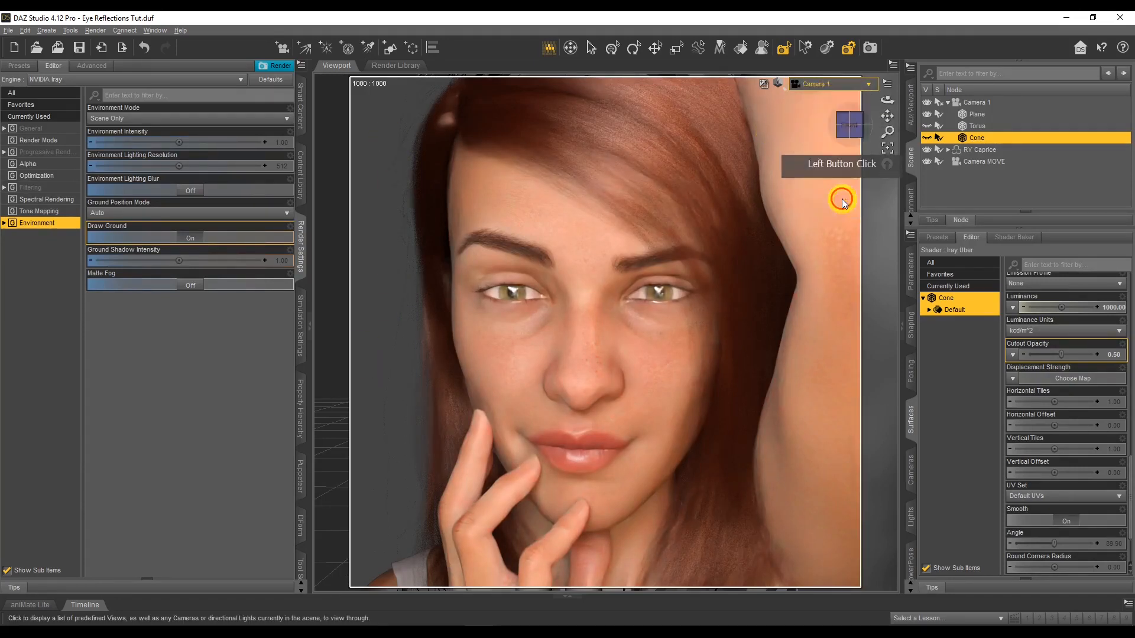
pyautogui.click(896, 101)
pyautogui.moveTo(896, 101); pyautogui.dragTo(692, 313)
pyautogui.scroll(1, 696, 316)
pyautogui.scroll(3, 718, 270)
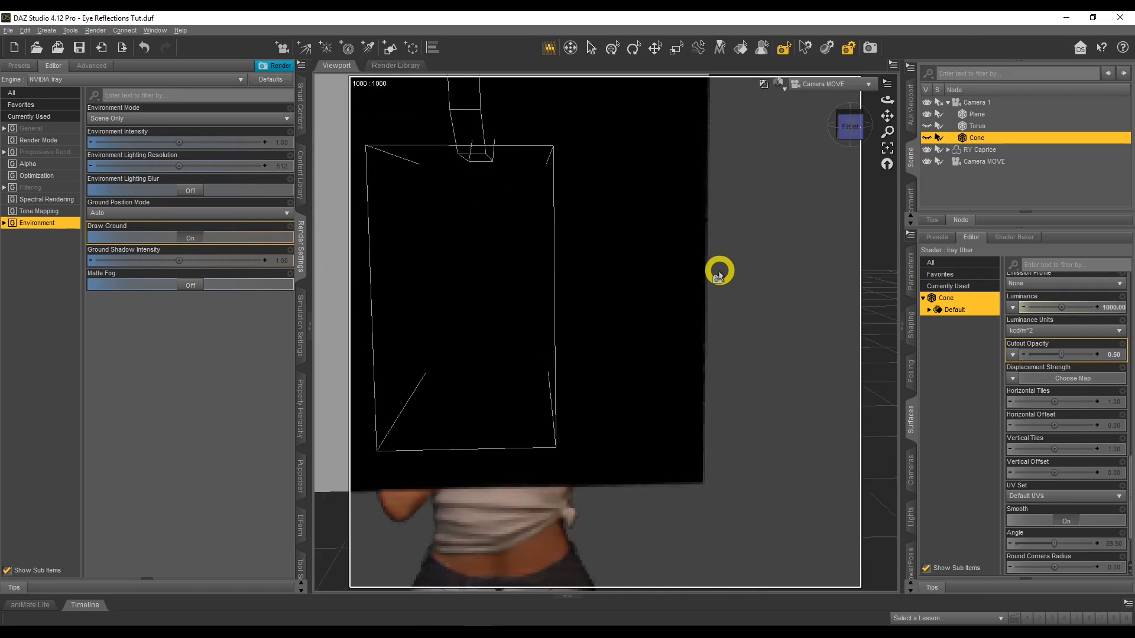
pyautogui.moveTo(888, 114); pyautogui.dragTo(867, 123)
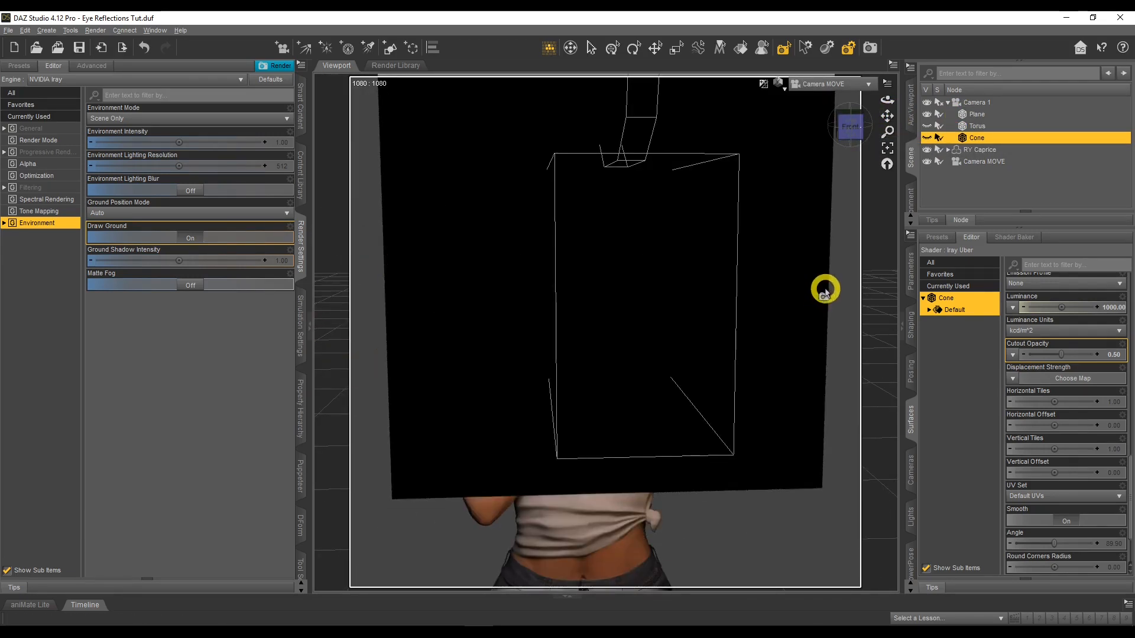
# Return to the Camera 1 view and set the scene's environment type to Backdrop
pyautogui.click(839, 83)
pyautogui.click(853, 188)
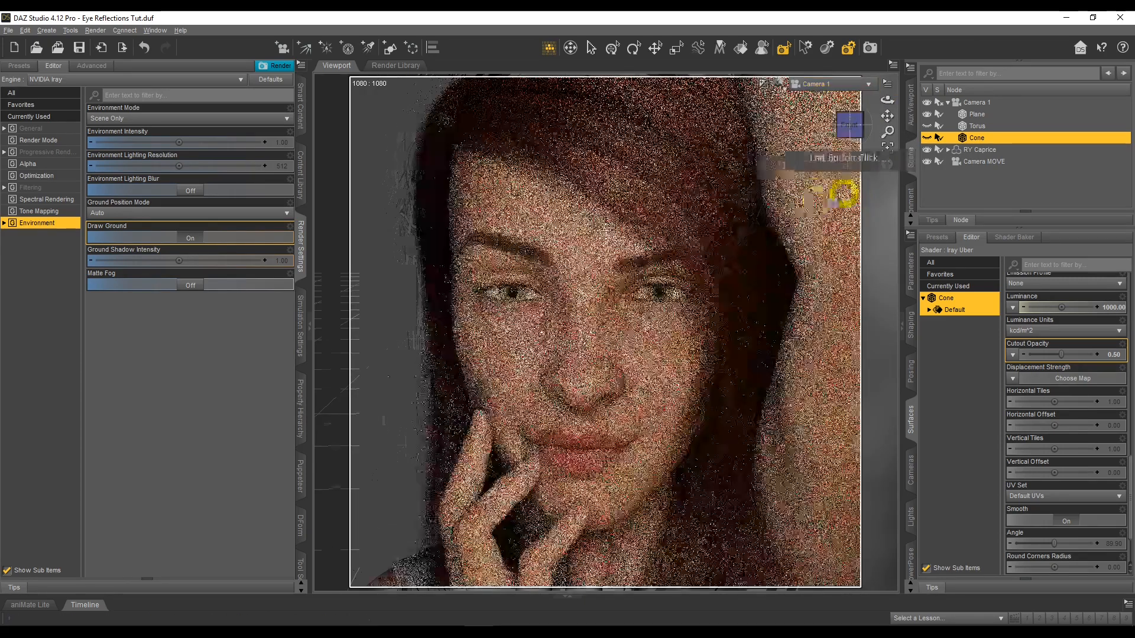
pyautogui.click(910, 197)
pyautogui.click(969, 71)
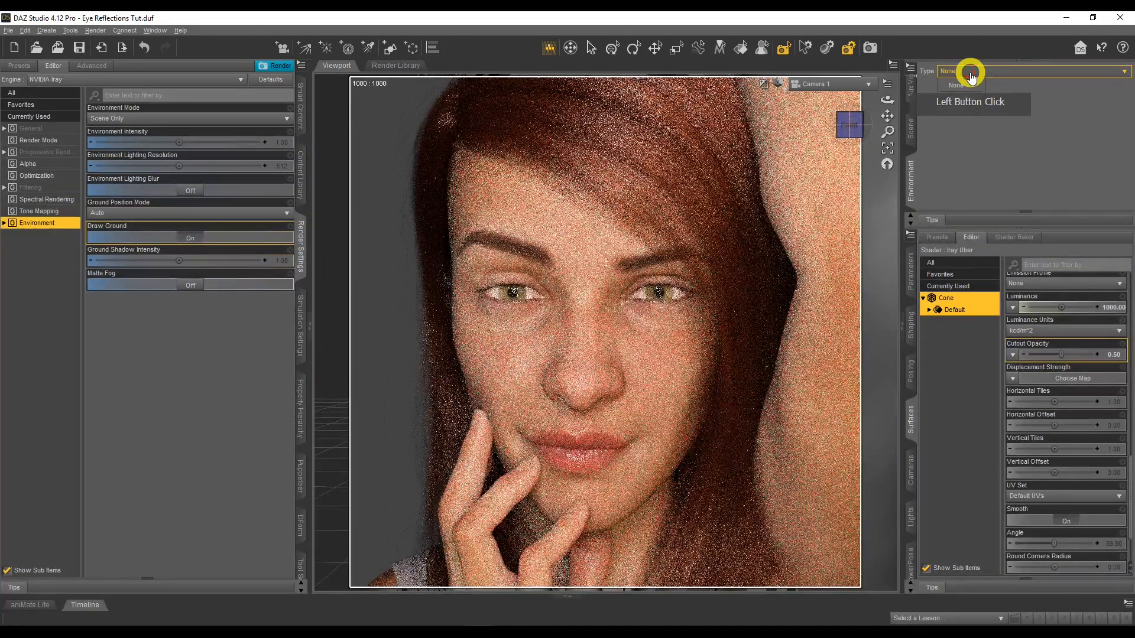
pyautogui.click(967, 94)
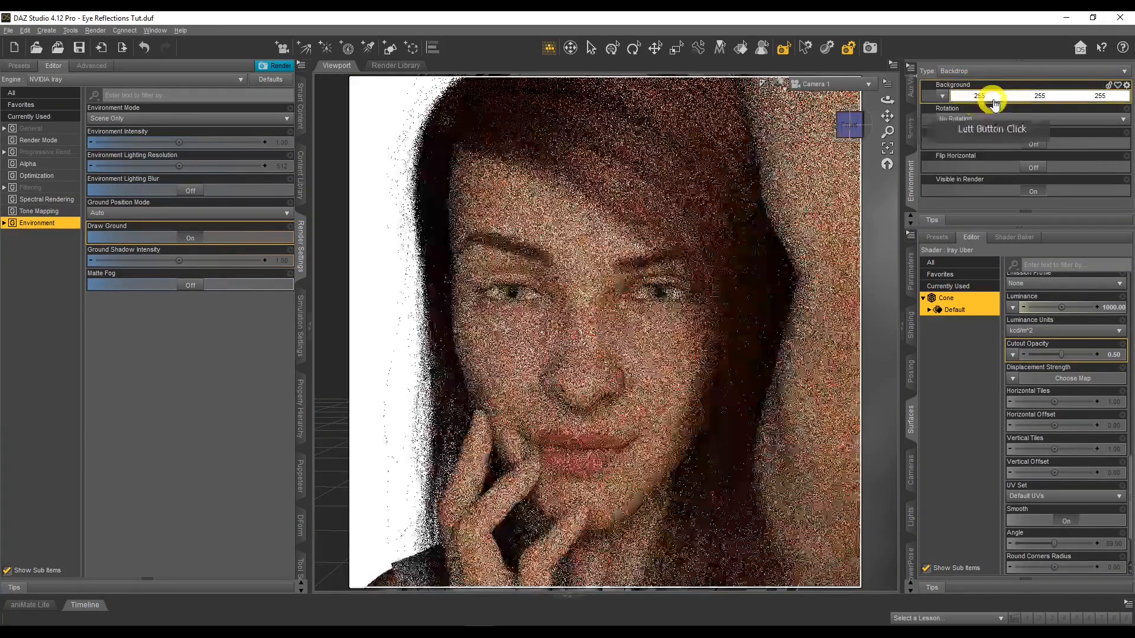
# Set the backdrop's Background colour to mid grey (128, 128, 128)
pyautogui.click(1000, 94)
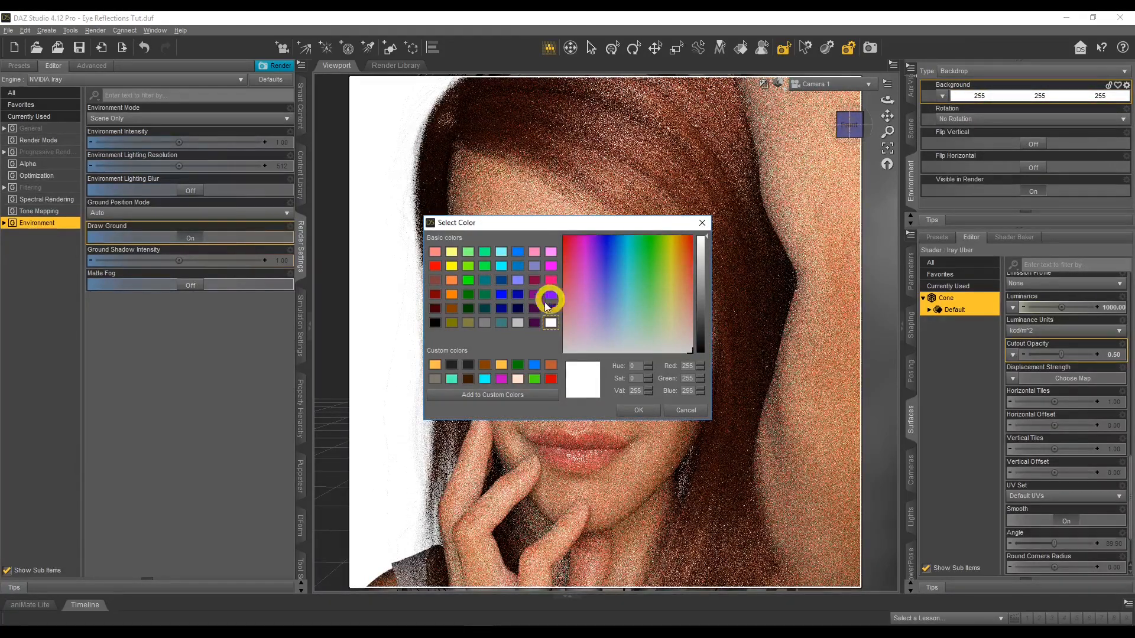
pyautogui.click(484, 325)
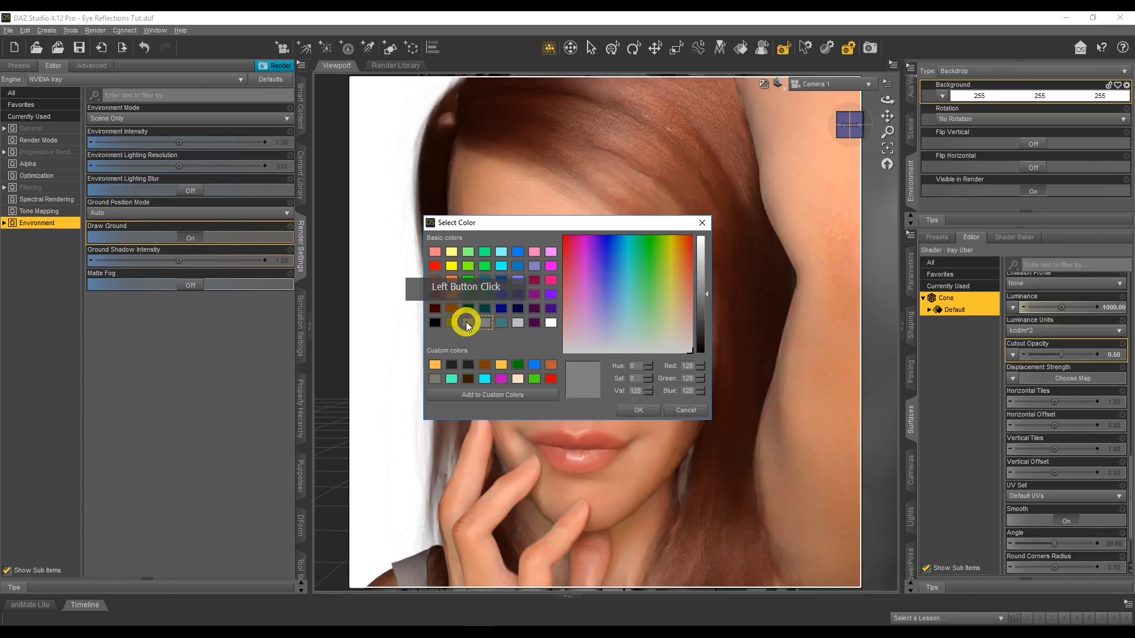
pyautogui.click(435, 323)
pyautogui.click(588, 375)
pyautogui.click(484, 323)
pyautogui.click(638, 410)
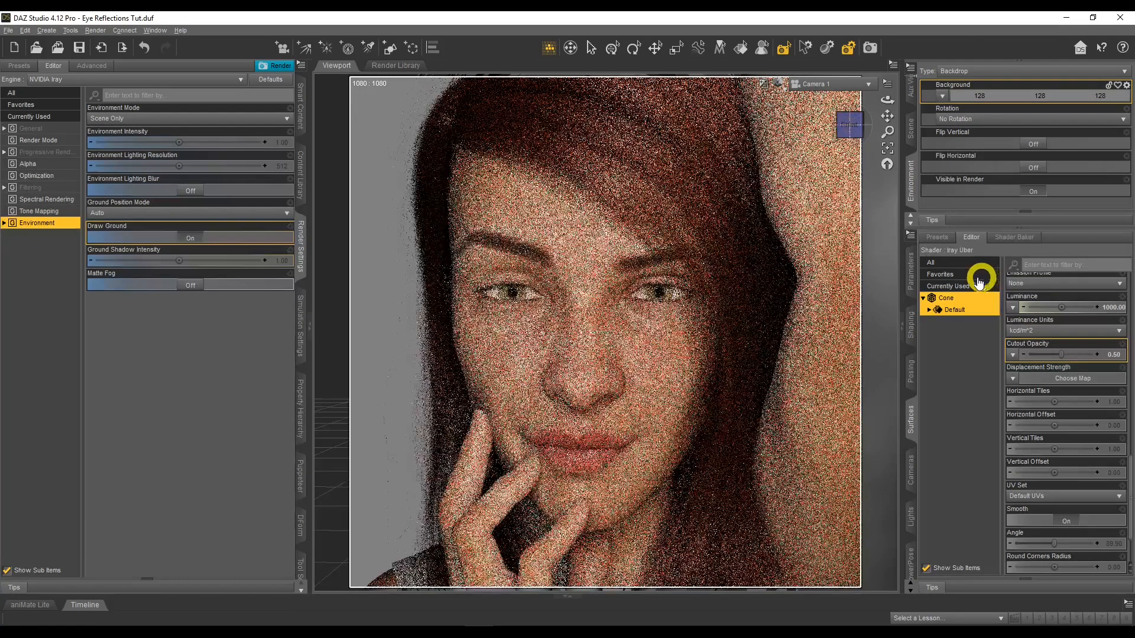
# Set the backdrop's Background colour to black (0, 0, 0)
pyautogui.click(1009, 100)
pyautogui.click(435, 323)
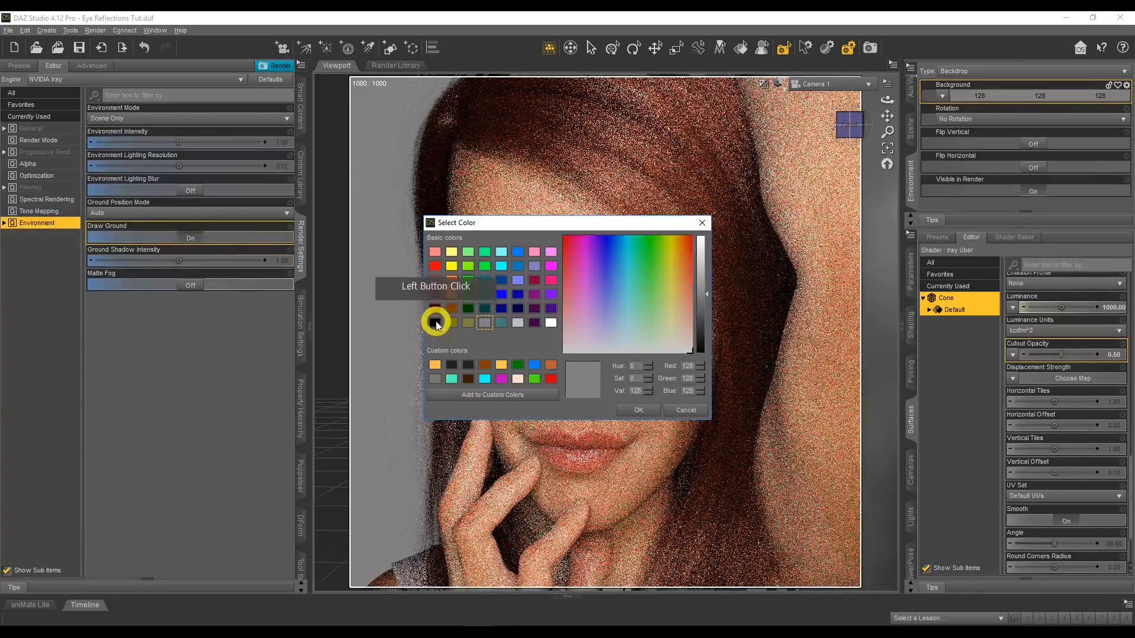
pyautogui.click(583, 374)
pyautogui.click(640, 412)
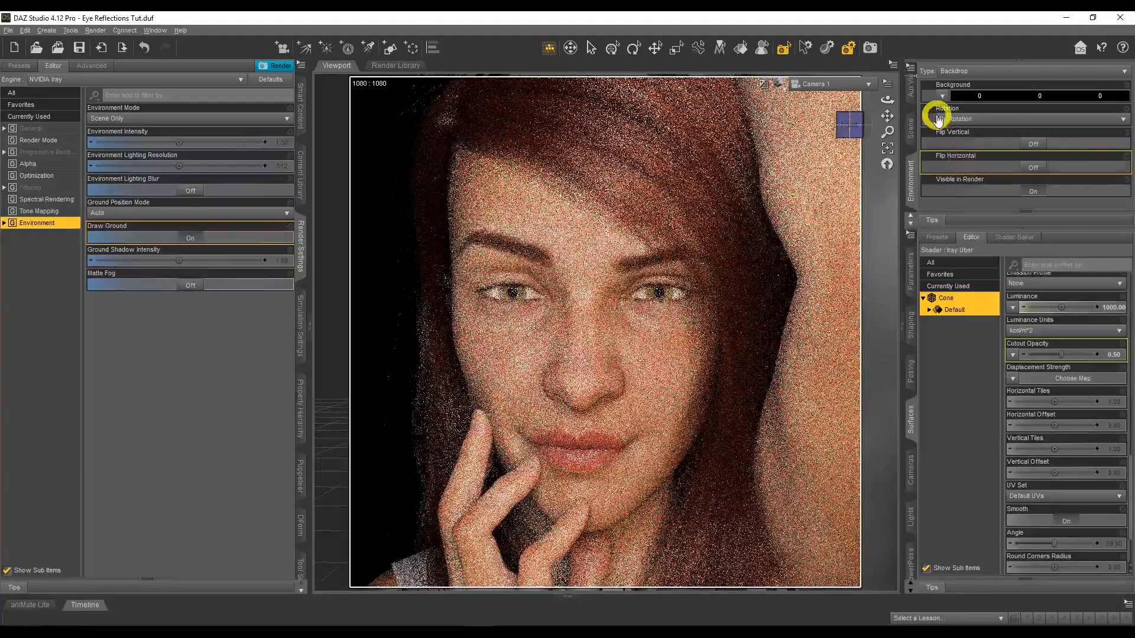
# Load the image lights-night-dark-curve-260034 from the Gel Lights folder as the backdrop's Background
pyautogui.click(942, 96)
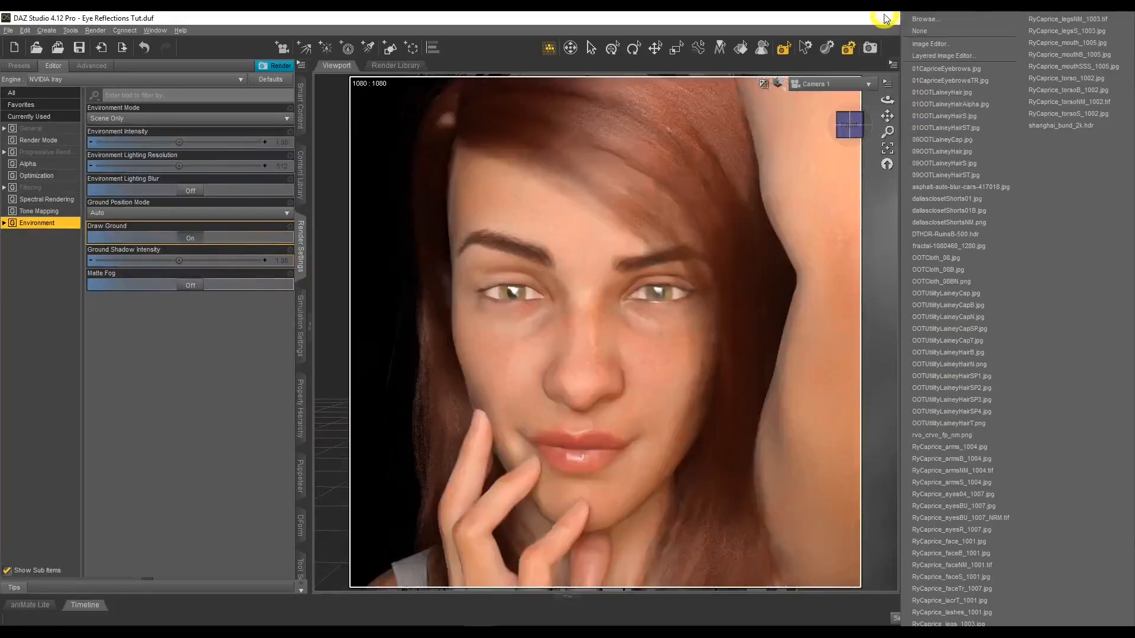
pyautogui.click(885, 22)
pyautogui.click(940, 95)
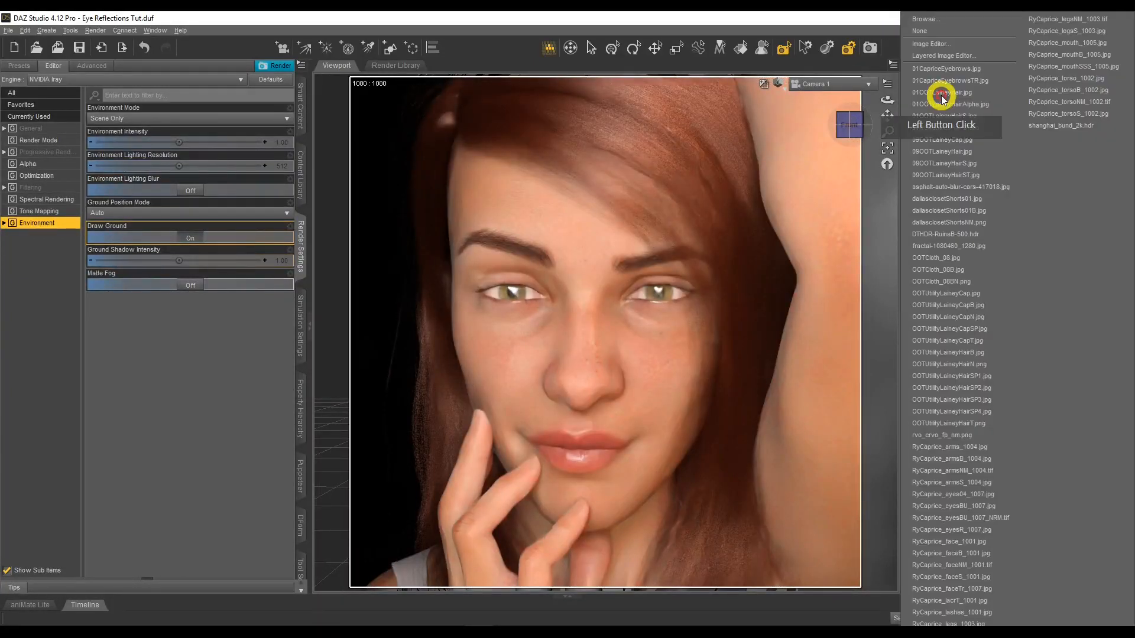
pyautogui.click(955, 23)
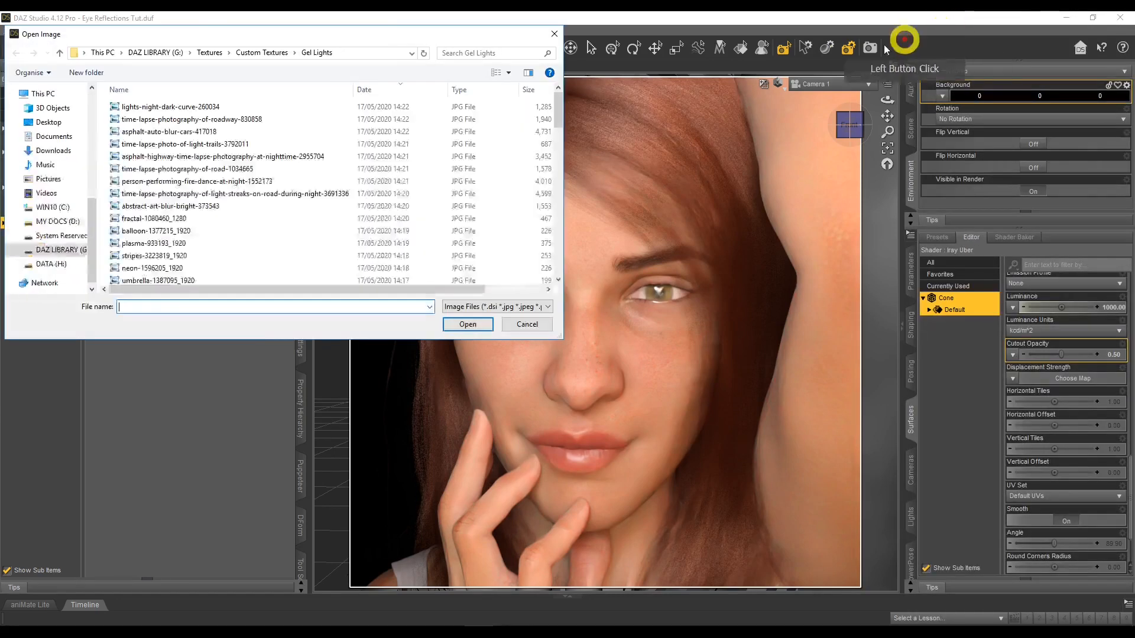
pyautogui.doubleClick(148, 106)
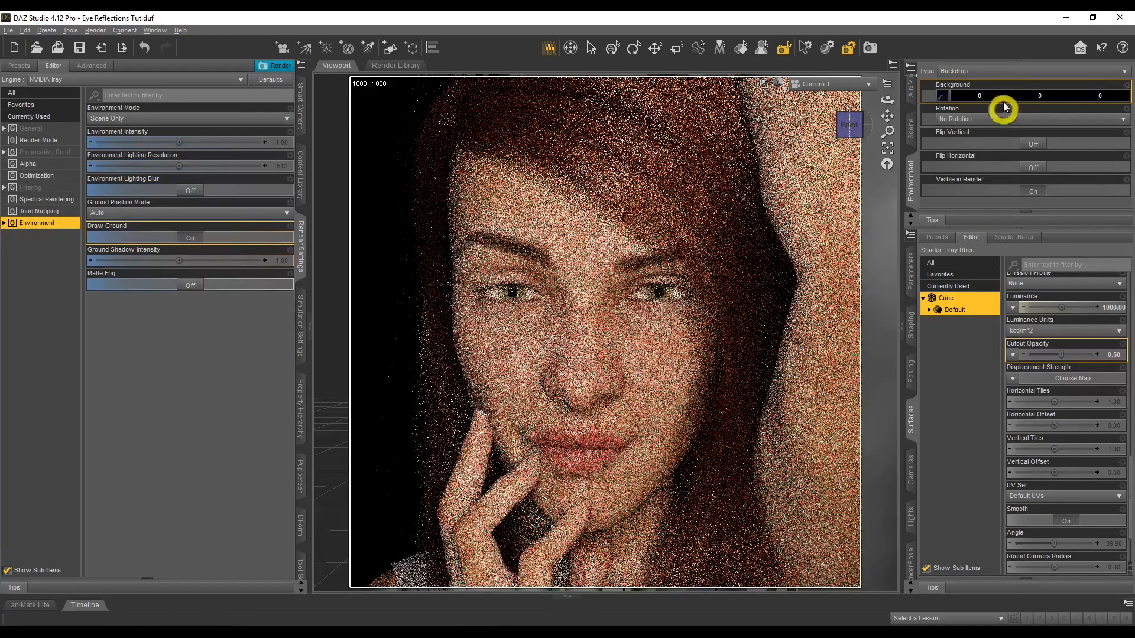
# Set the Background colour behind the backdrop image to white (255, 255, 255)
pyautogui.click(1004, 95)
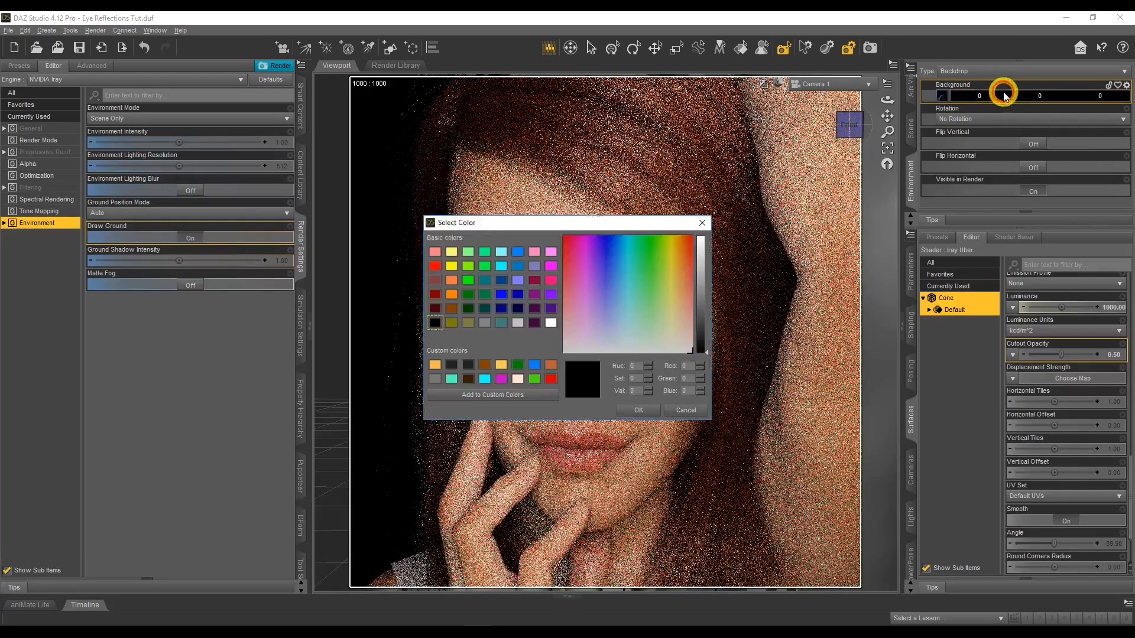
pyautogui.click(551, 322)
pyautogui.click(638, 410)
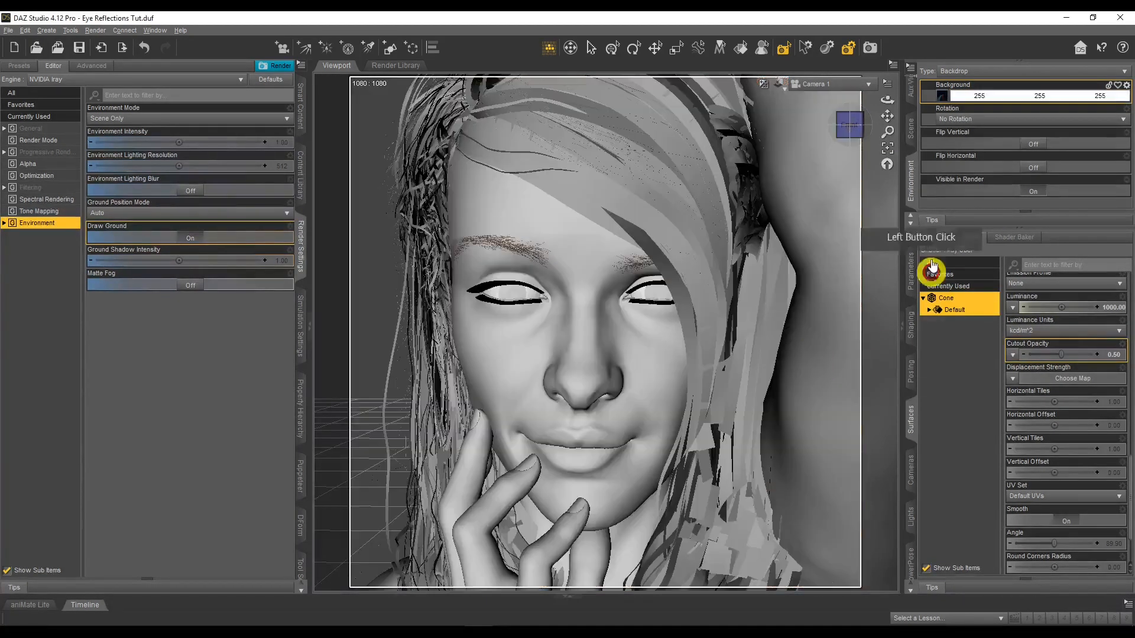
pyautogui.click(988, 182)
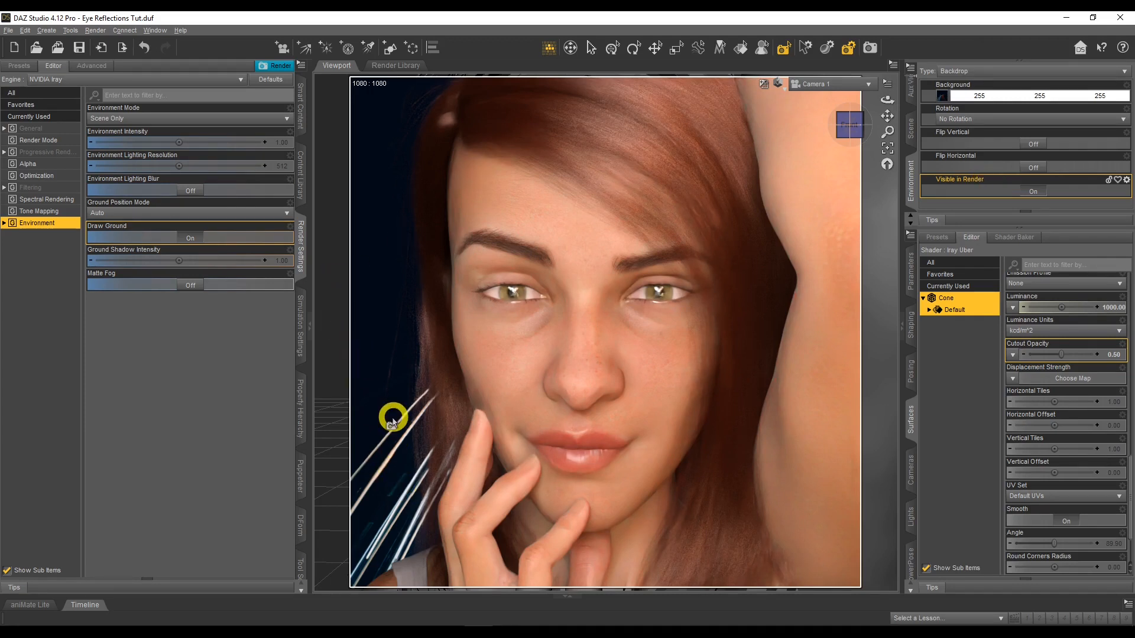
# Remove the backdrop by setting the environment type to None, and show the scene's node list
pyautogui.moveTo(942, 97)
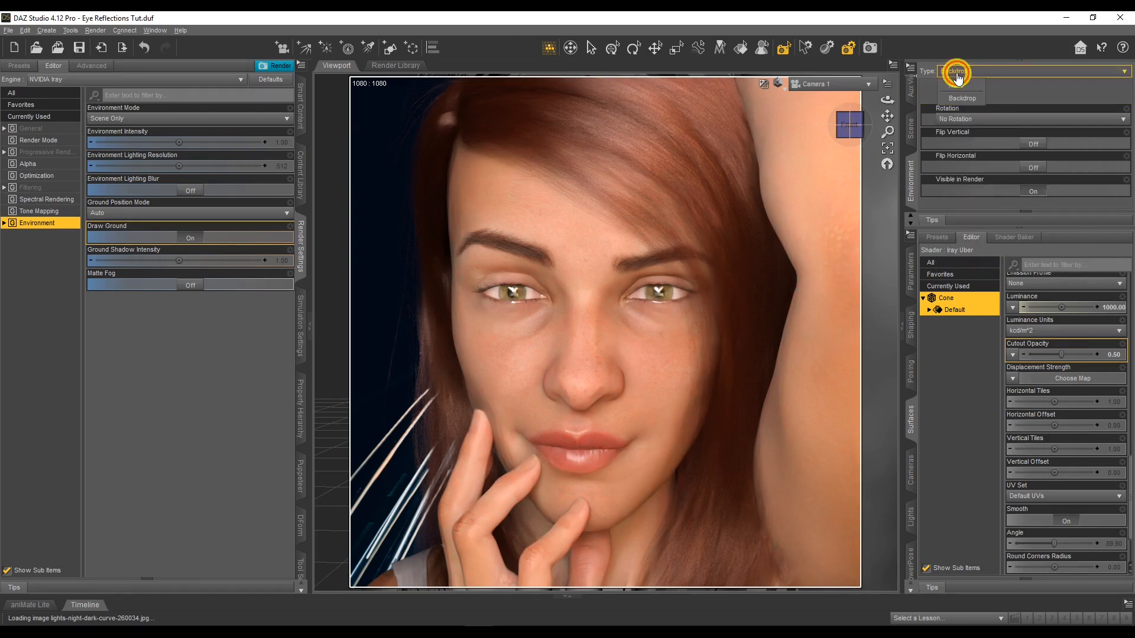
pyautogui.click(958, 72)
pyautogui.click(958, 86)
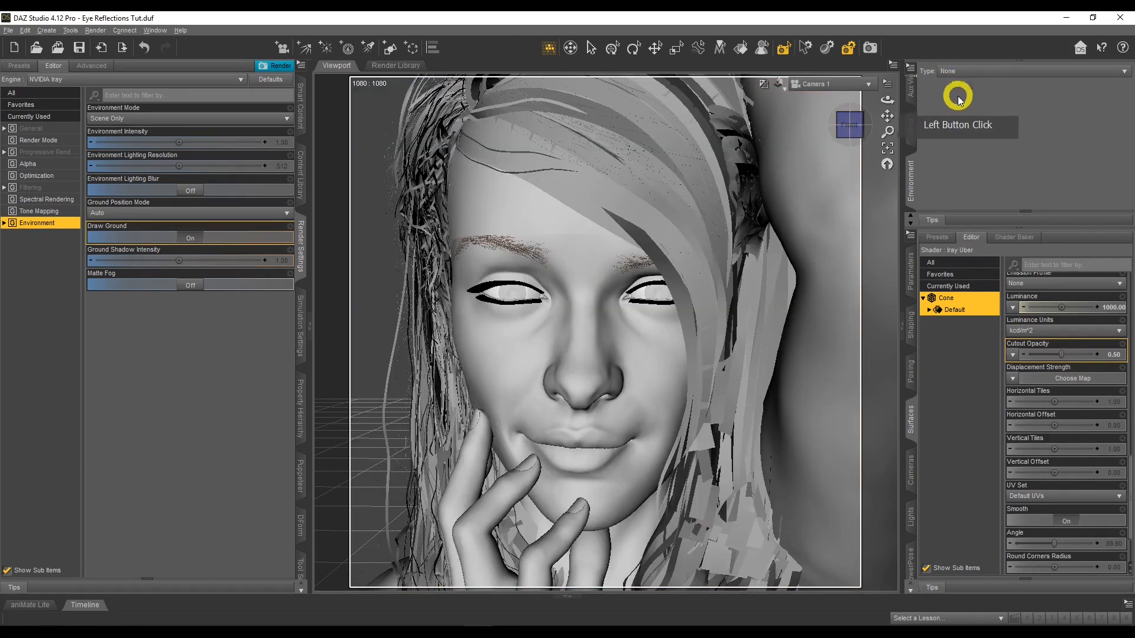
pyautogui.click(908, 125)
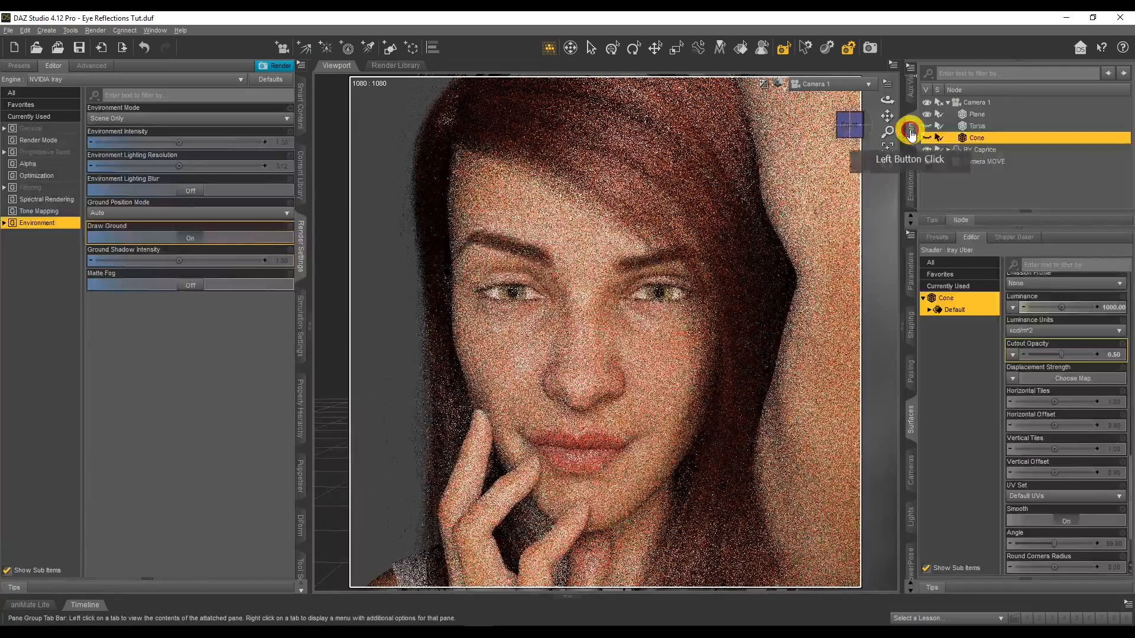
# Set the render's Environment Mode to Dome and Scene and turn on Draw Dome
pyautogui.click(146, 120)
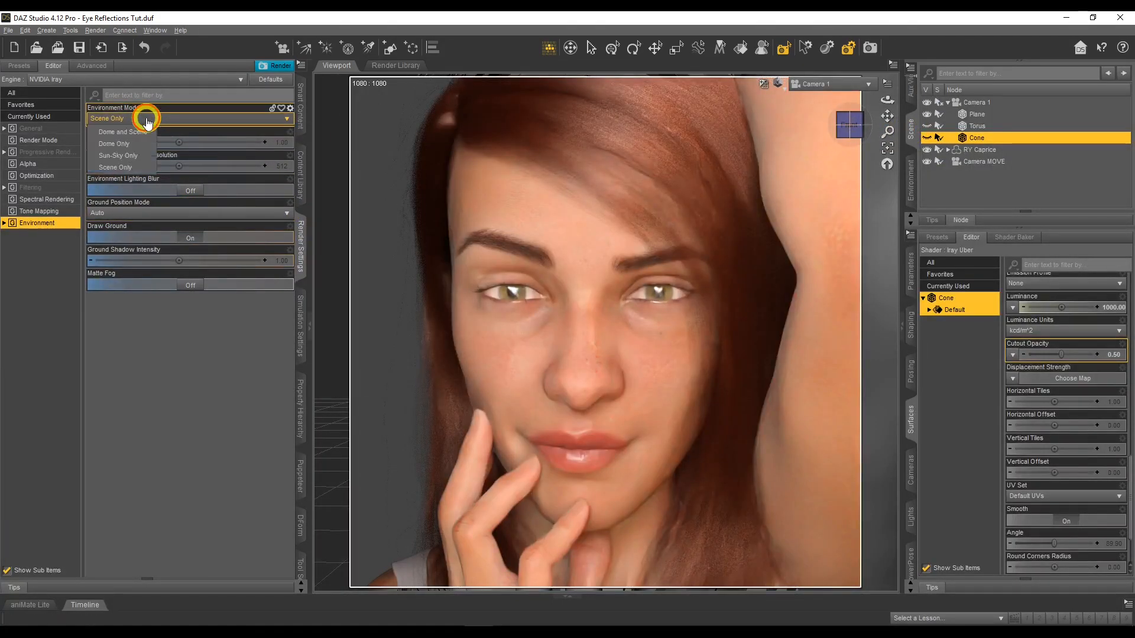
pyautogui.click(143, 132)
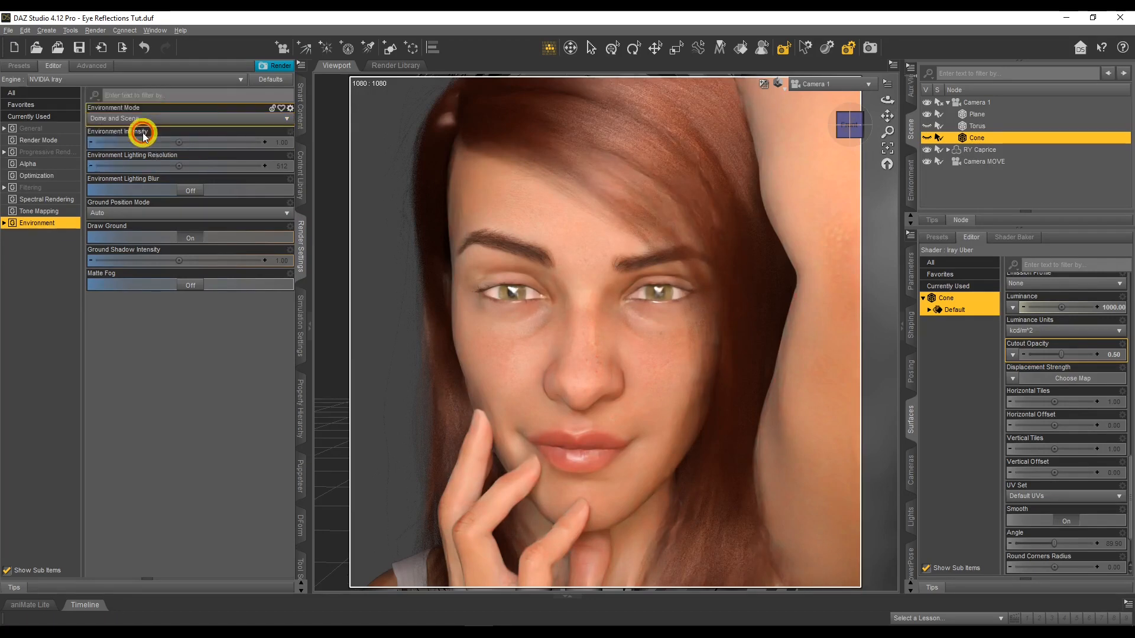
pyautogui.click(191, 274)
pyautogui.click(193, 169)
# Reset the environment dome's Dome Orientation X and Dome Orientation Z to 0
pyautogui.click(222, 367)
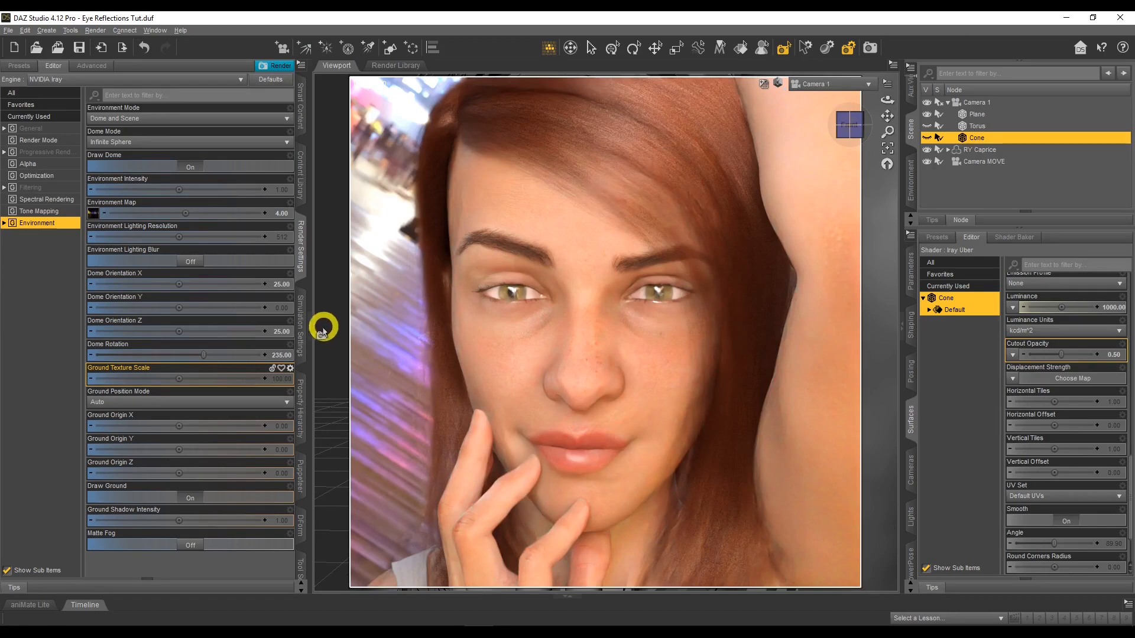
pyautogui.keyDown('alt'); pyautogui.click(280, 332); pyautogui.keyUp('alt')
pyautogui.keyDown('alt'); pyautogui.click(281, 285); pyautogui.keyUp('alt')
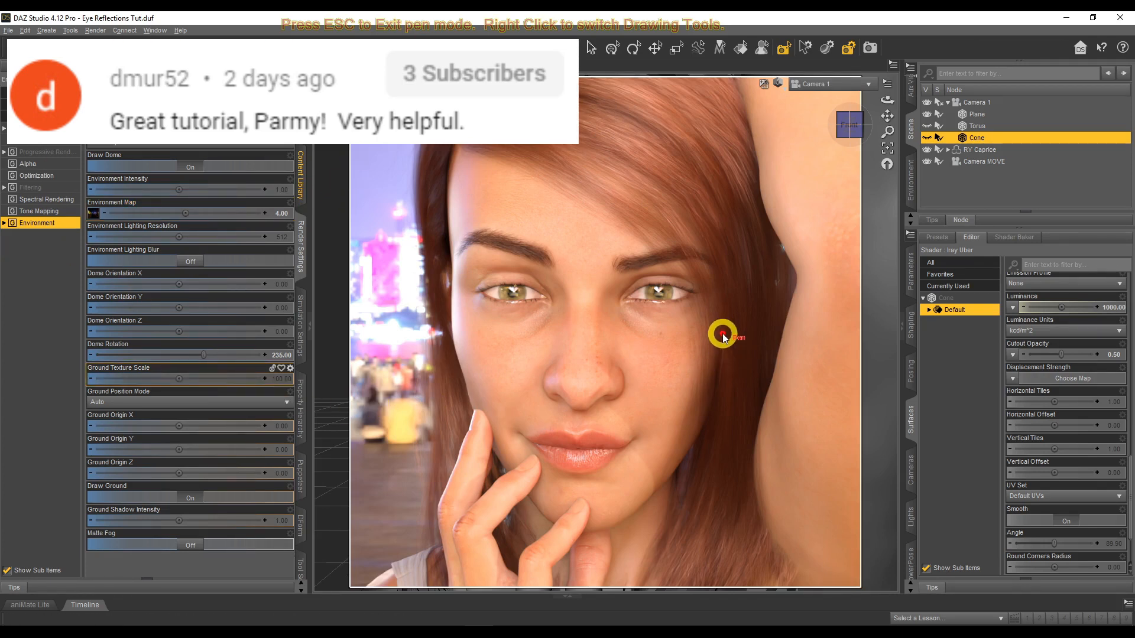
pyautogui.moveTo(678, 318)
pyautogui.mouseDown()
pyautogui.moveTo(856, 219)
pyautogui.moveTo(852, 264)
pyautogui.mouseUp()
pyautogui.moveTo(935, 427); pyautogui.dragTo(942, 429)
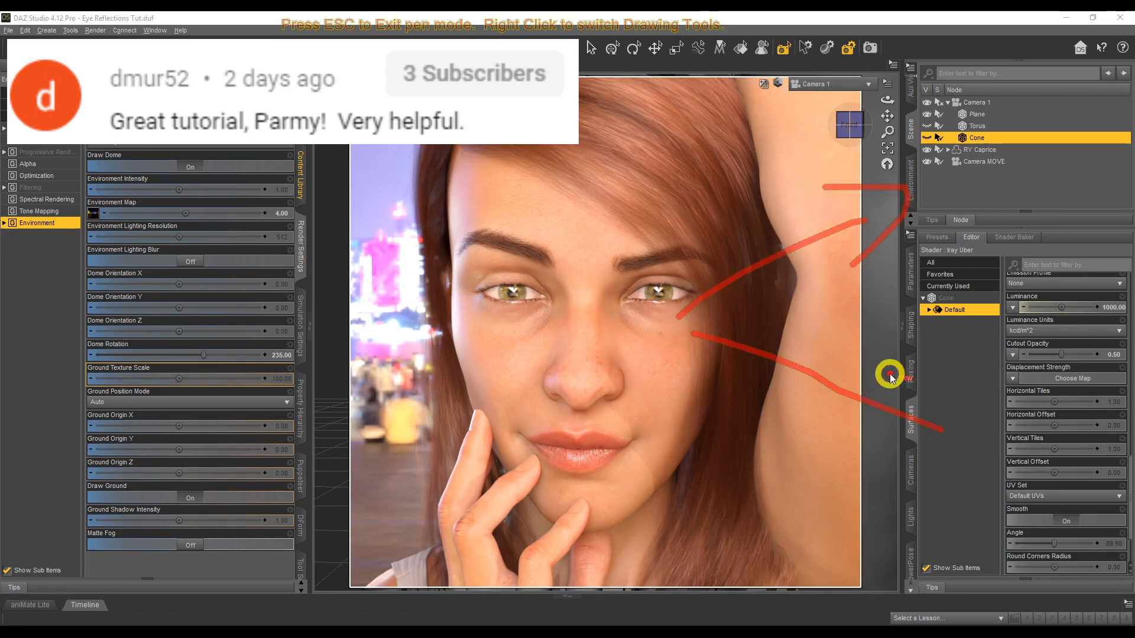
pyautogui.moveTo(877, 470); pyautogui.dragTo(859, 469)
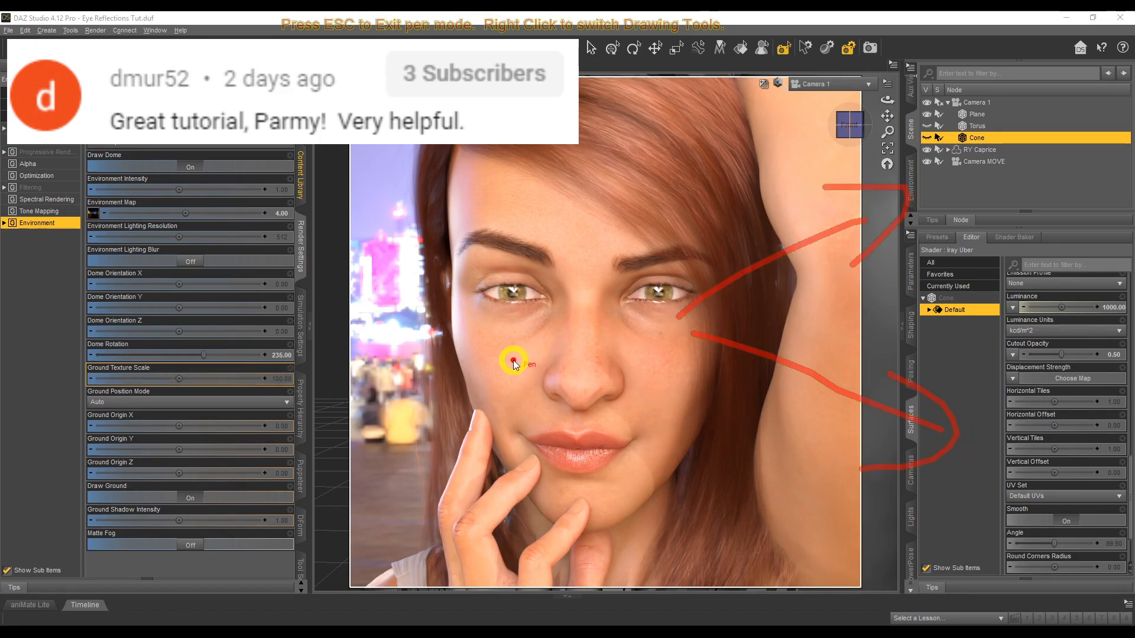